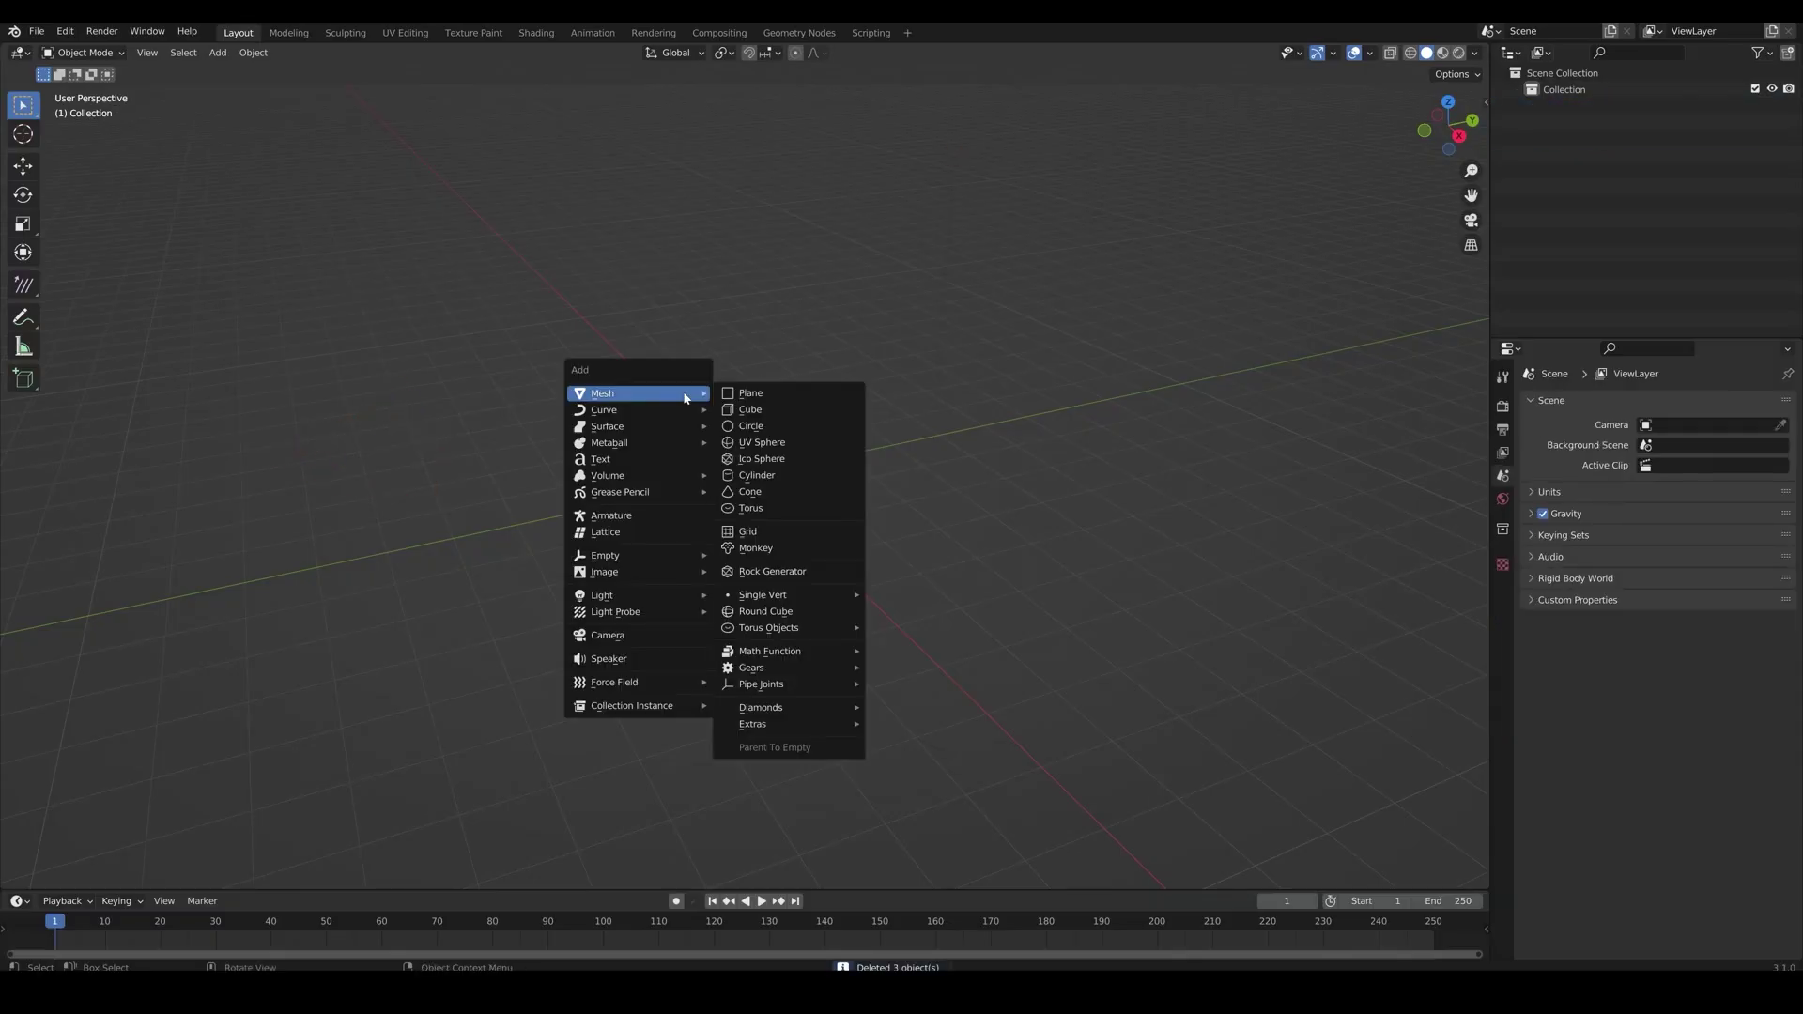
Add a mesh cube and set its Z location to 1 m
click(751, 409)
key(KP_1)
click(24, 166)
drag(689, 462, 688, 366)
key(BackSpace)
double_click(1692, 488)
text(1)
key(Return)
click(865, 430)
key(Home)
click(808, 425)
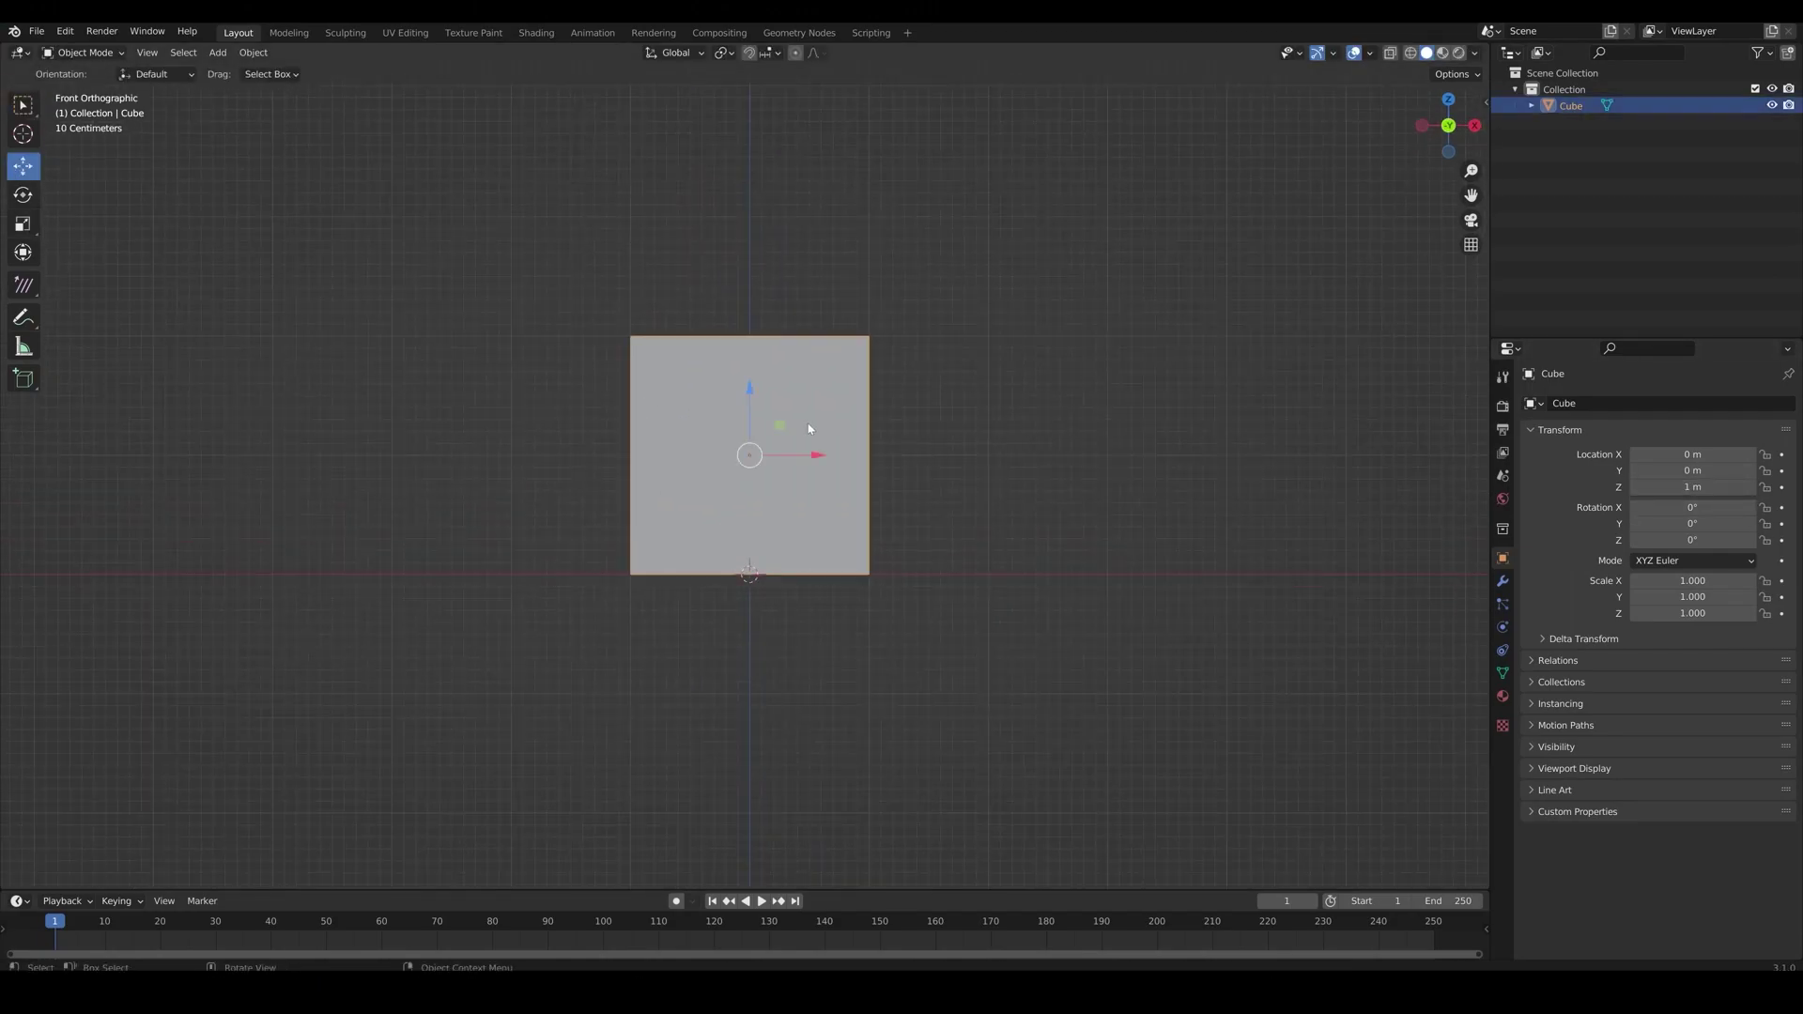
Move the cube's top vertices straight up to stretch it into a tall box
key(Tab)
drag(569, 200, 1053, 451)
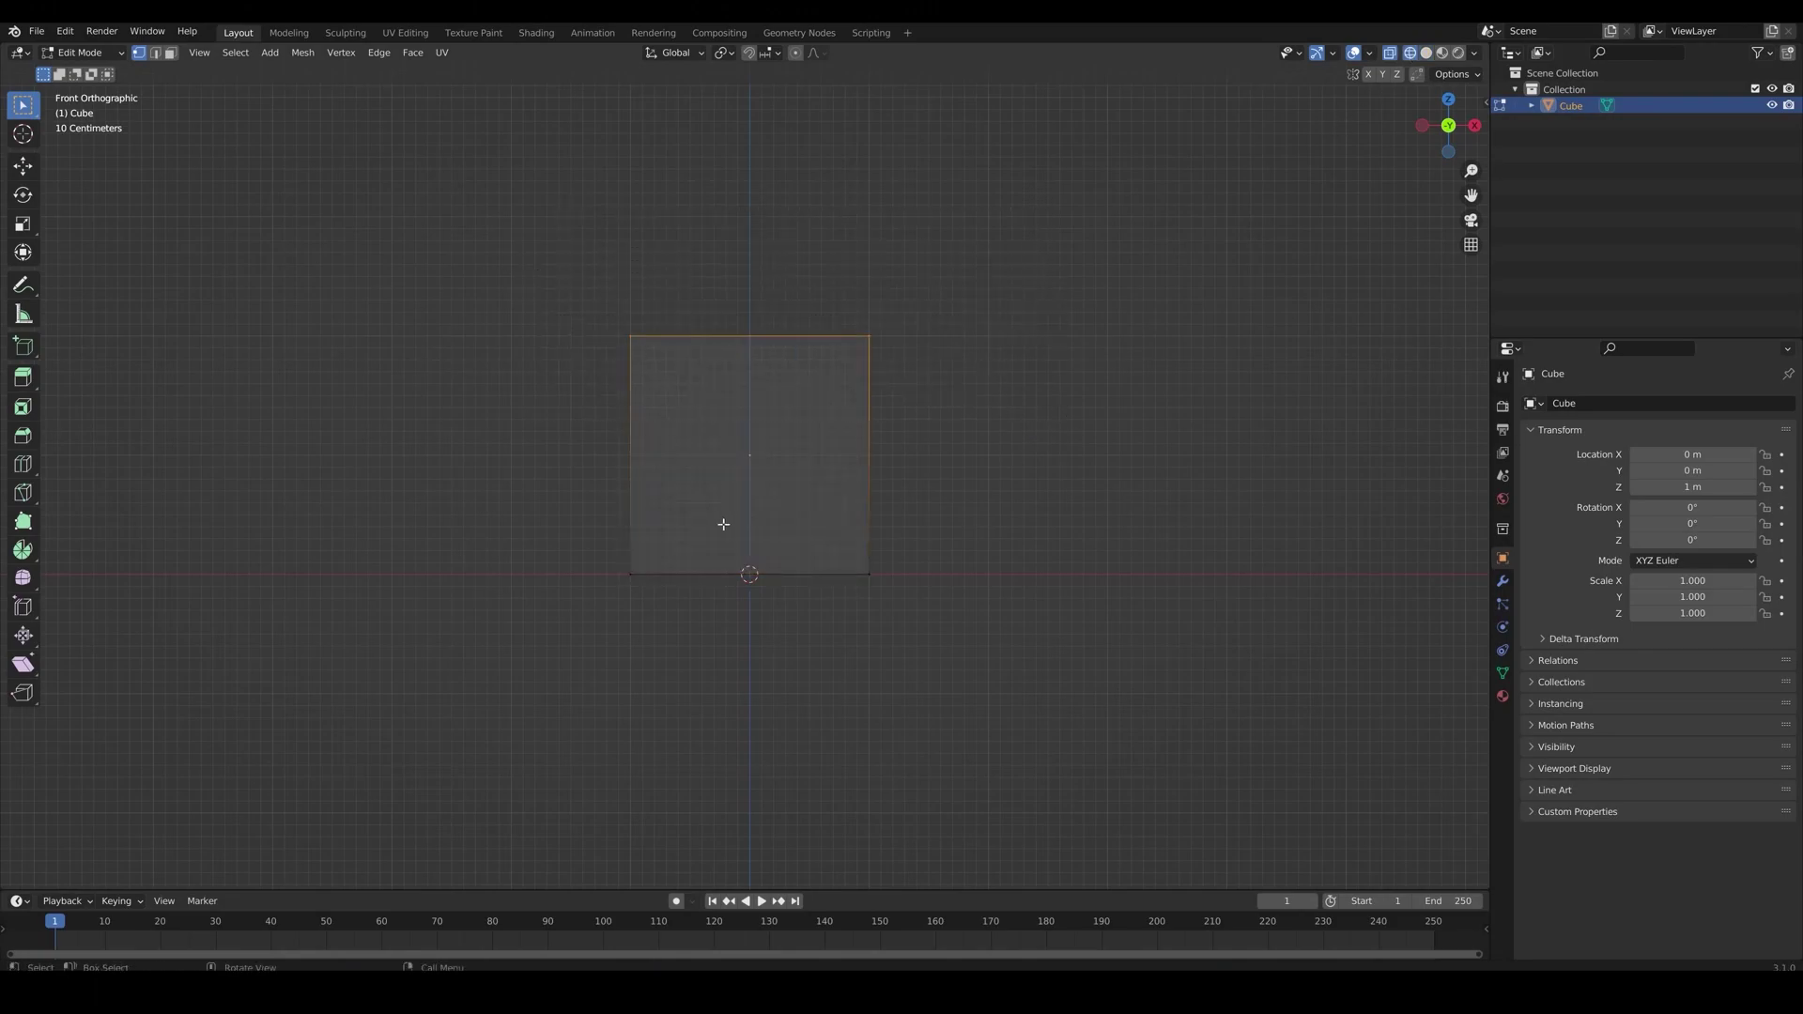
click(22, 166)
drag(750, 300, 750, 147)
Move the vertices of the box's +Y side inward along Y to halve its depth
key(KP_3)
drag(902, 137, 728, 638)
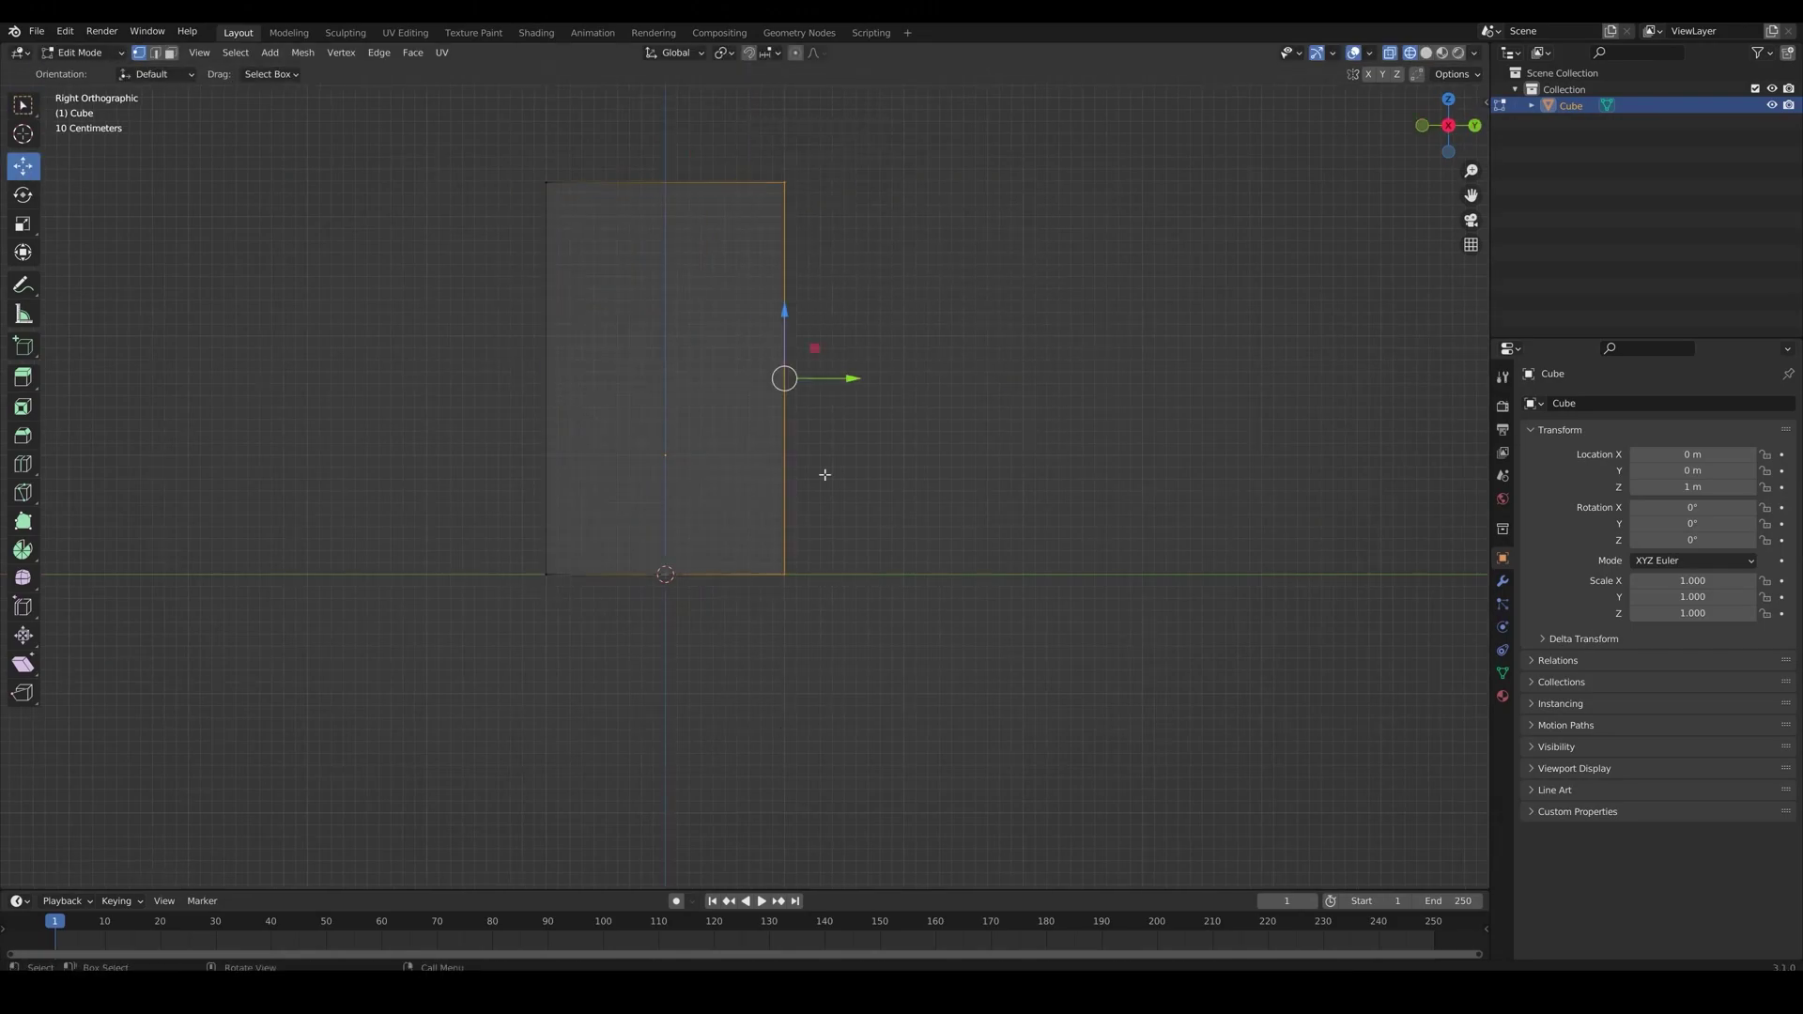
drag(843, 380, 724, 391)
key(Tab)
Move the box about 0.5 m along Y to centre it, then set its origin to geometry and apply its transforms
drag(742, 455, 802, 454)
click(253, 52)
mouse_move(292, 92)
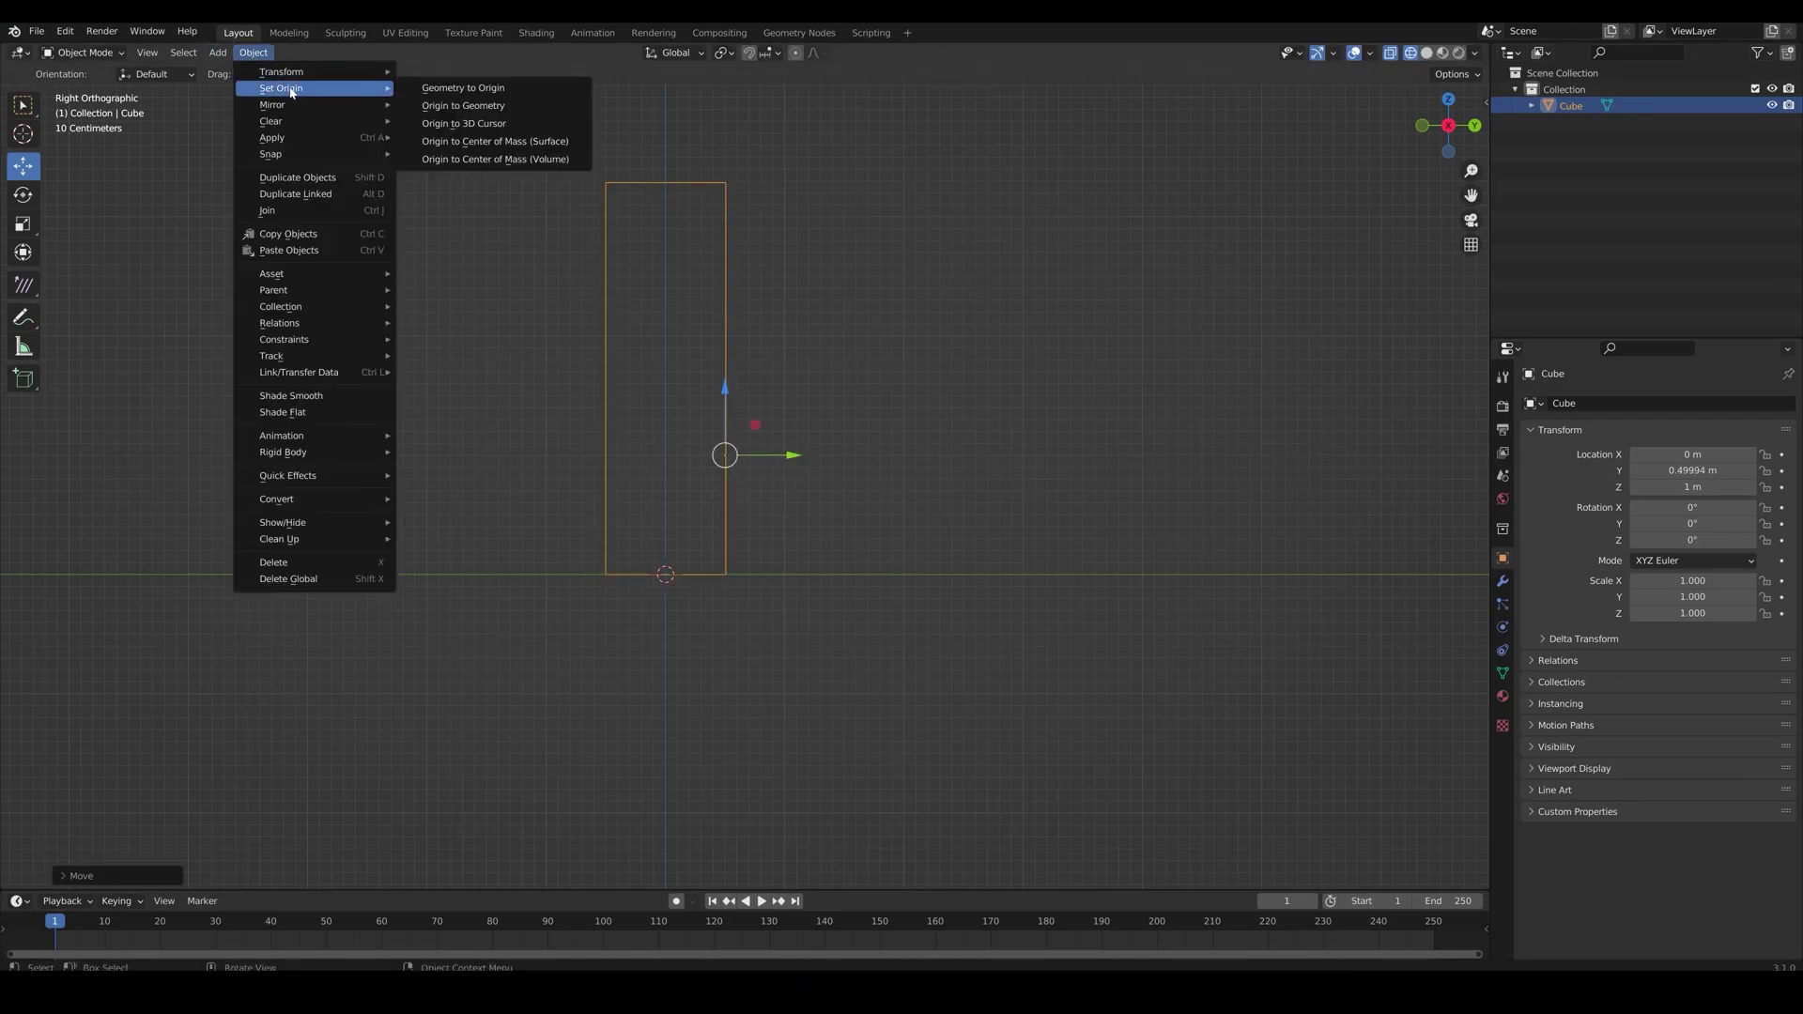
click(463, 105)
key(ctrl+a)
click(576, 412)
Delete the top face of the box to leave it open
click(1426, 54)
middle_drag(713, 235, 825, 306)
key(Tab)
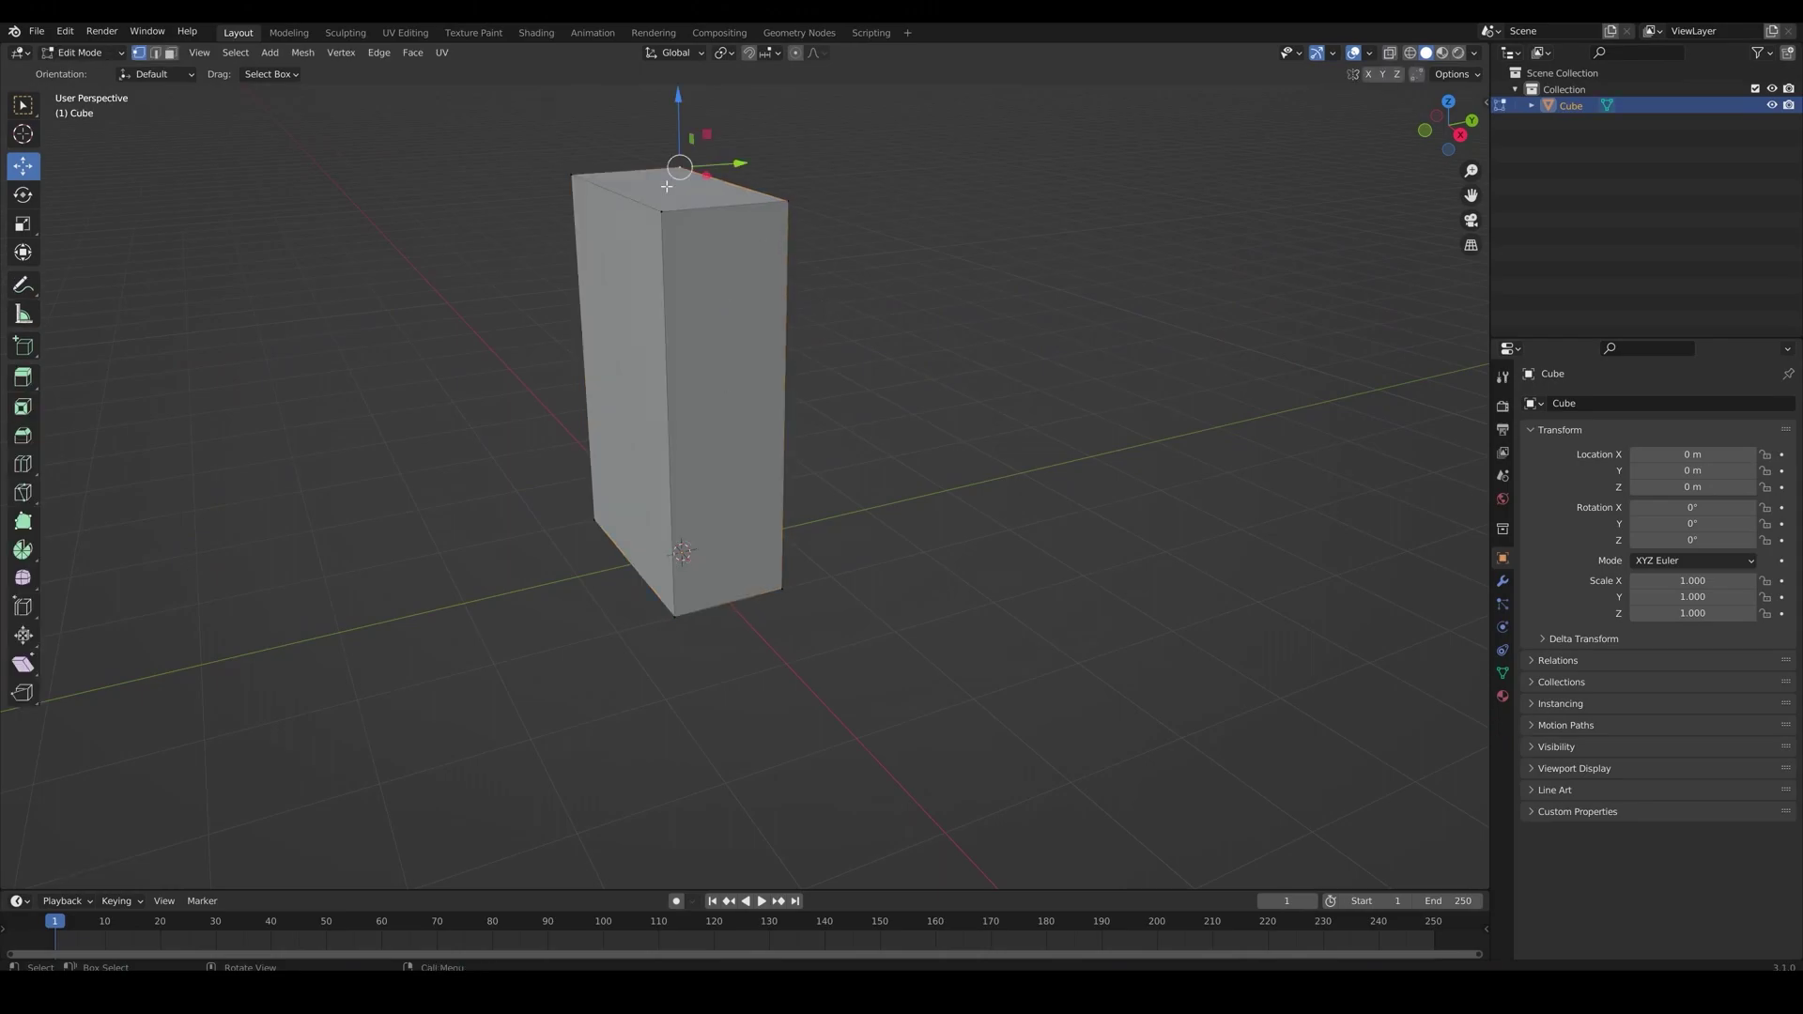
click(170, 53)
click(708, 196)
key(x)
click(699, 237)
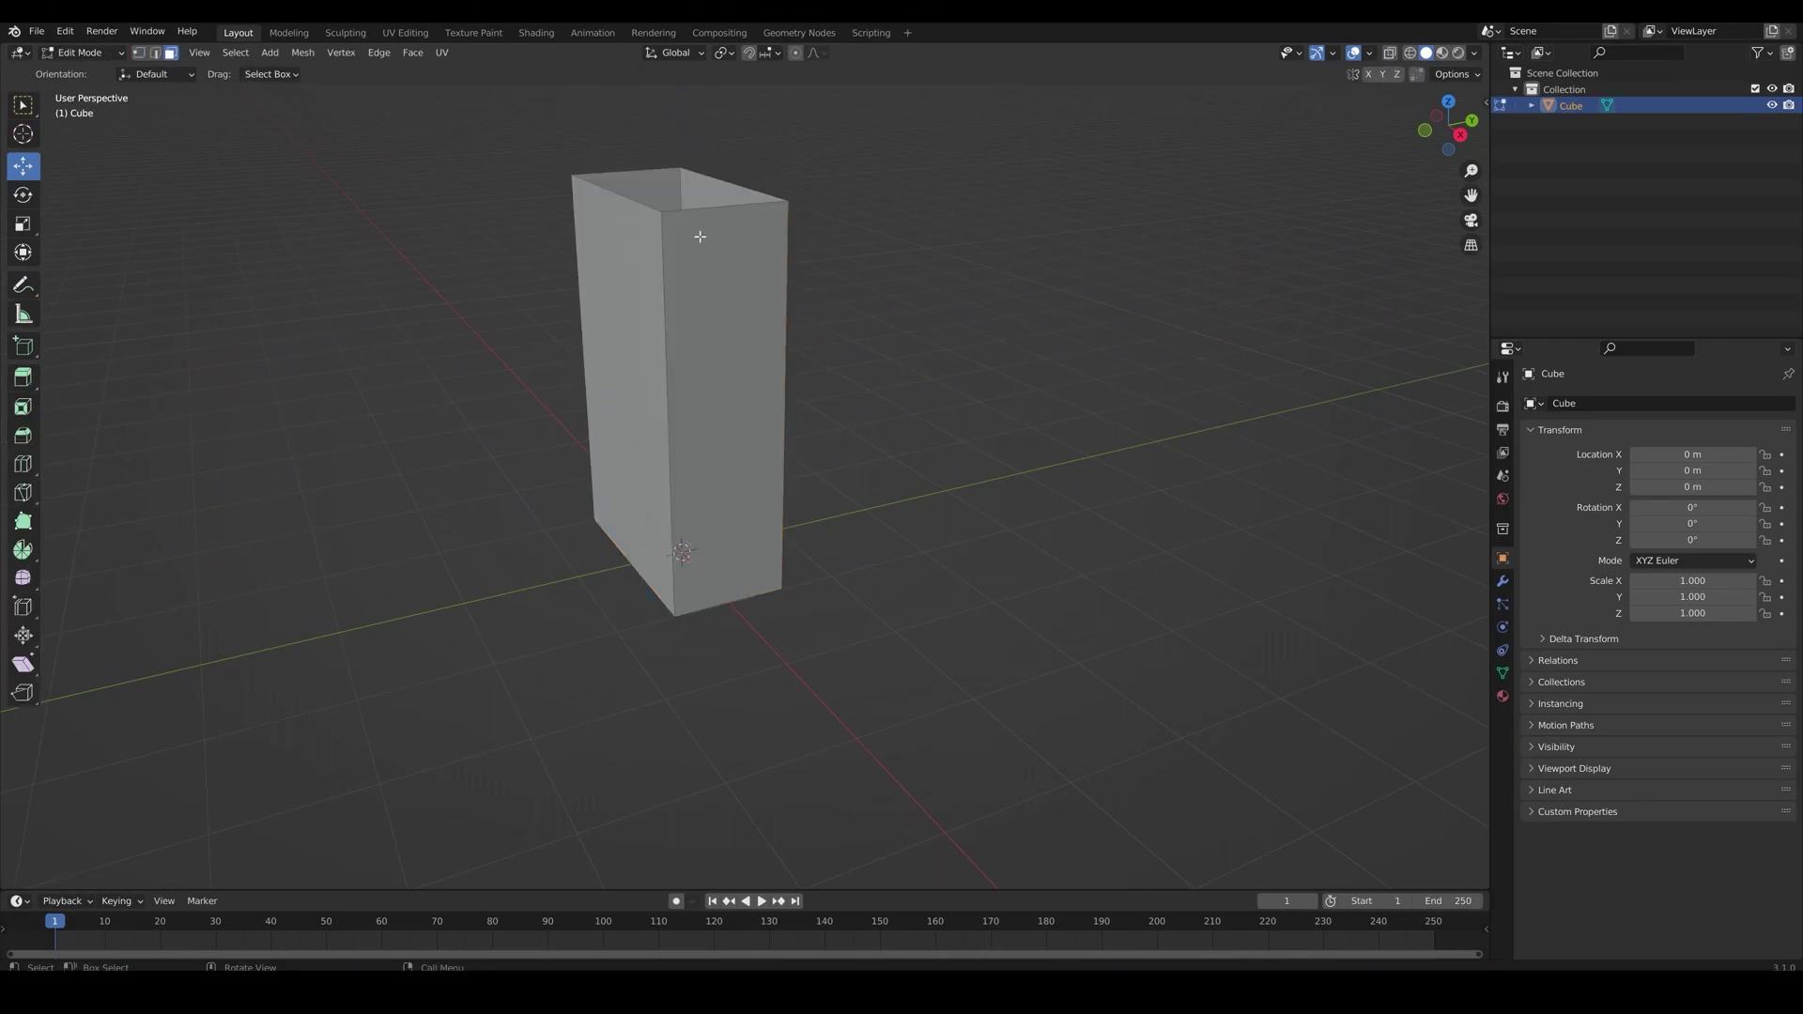
Give the open box thicker walls with a Solidify modifier and apply the modifier
key(Tab)
click(1502, 581)
click(1601, 403)
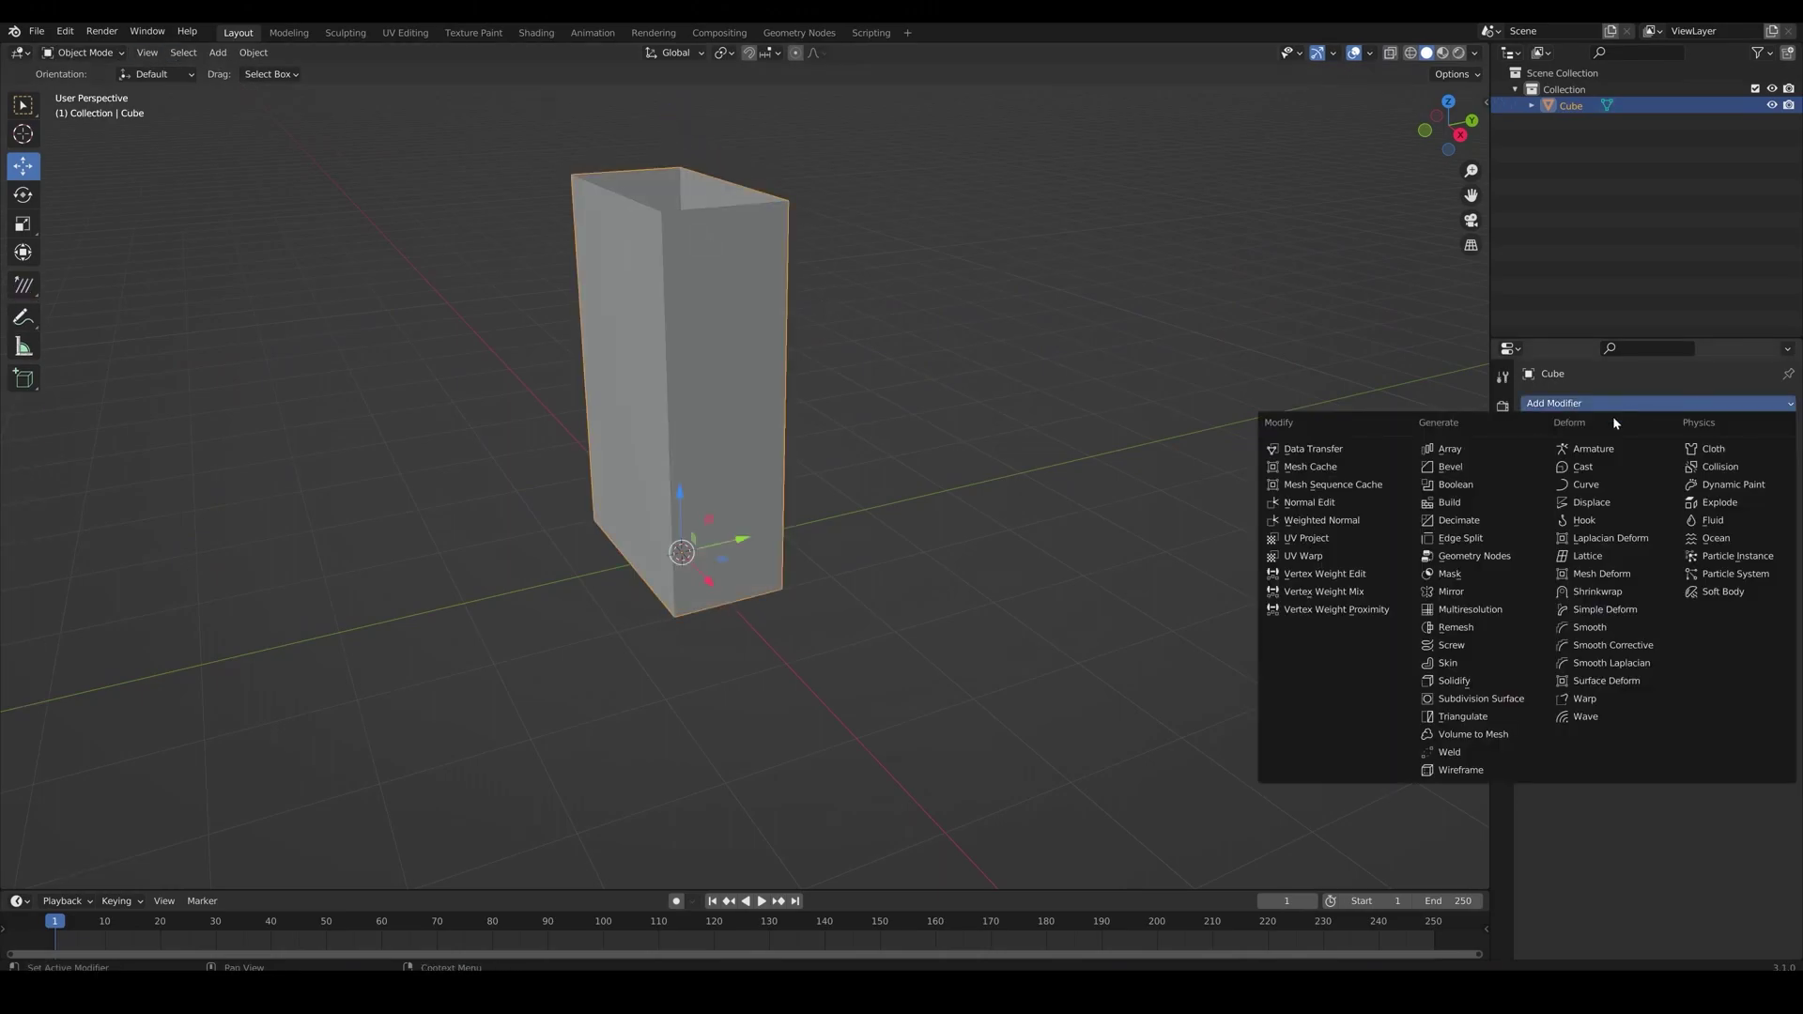
click(1475, 680)
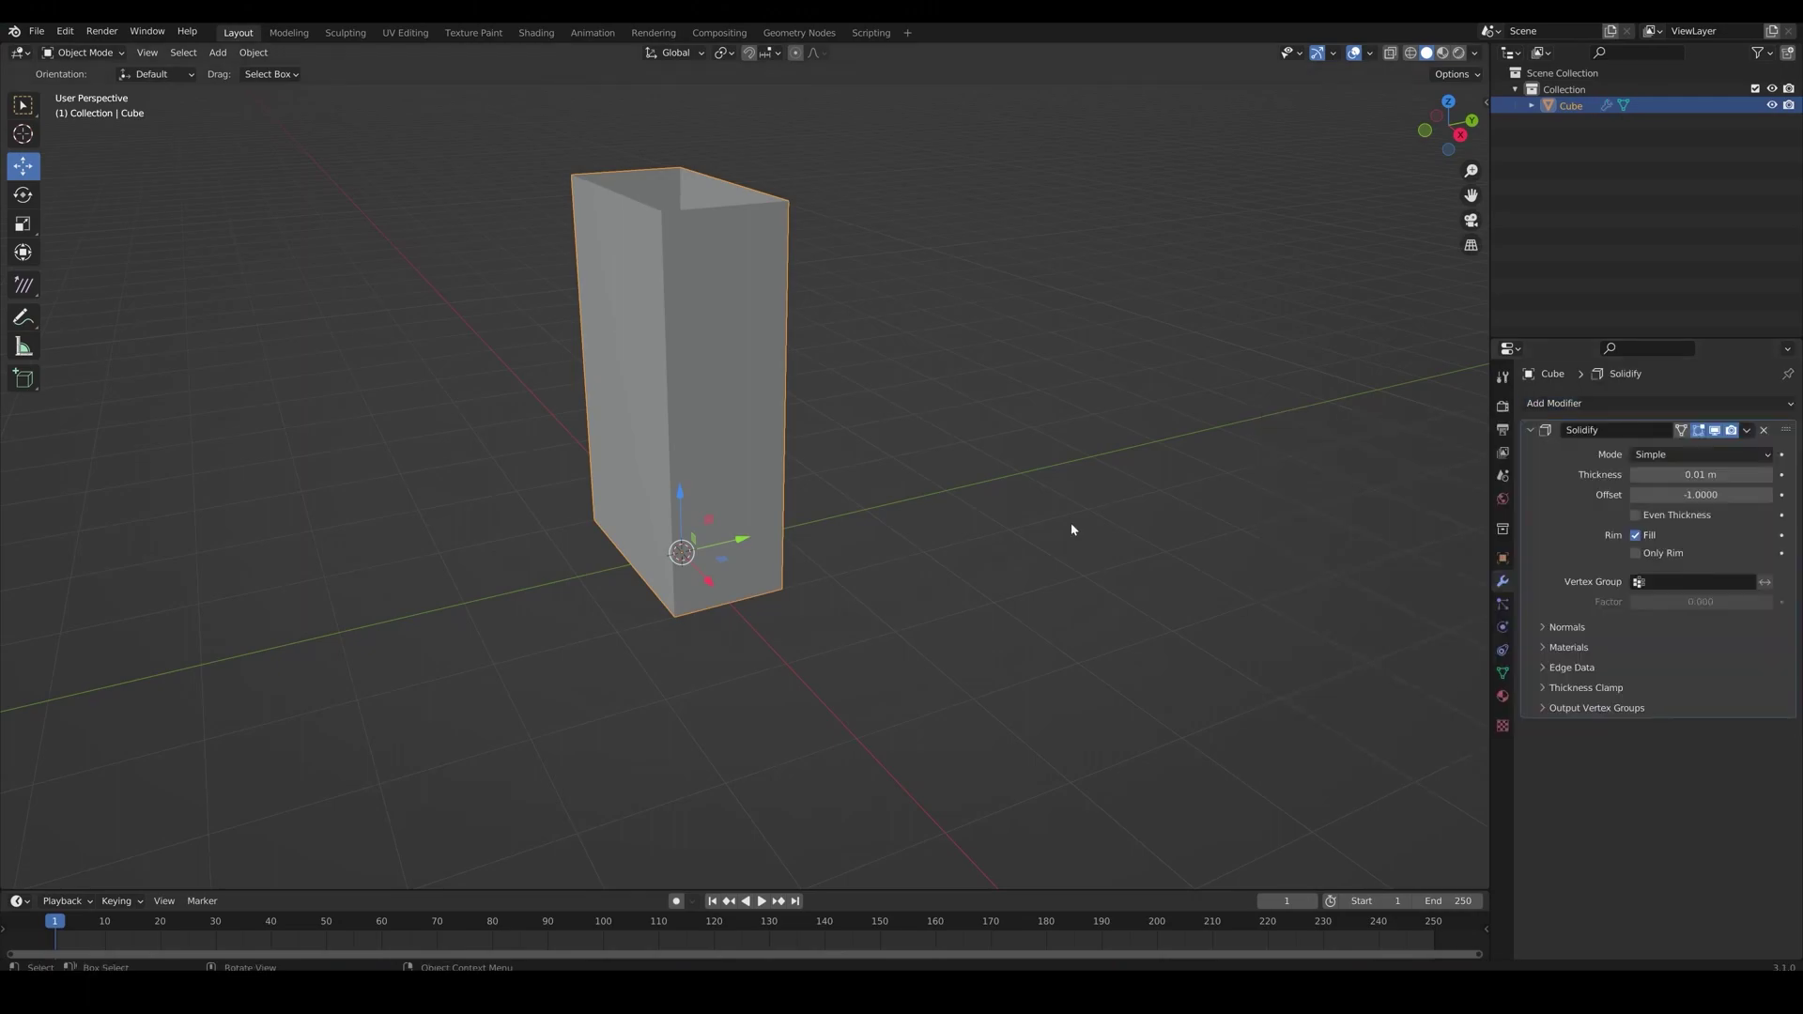
shift+middle_drag(815, 312, 970, 600)
scroll(970, 600, up, 3)
drag(1701, 475, 1784, 475)
click(1736, 452)
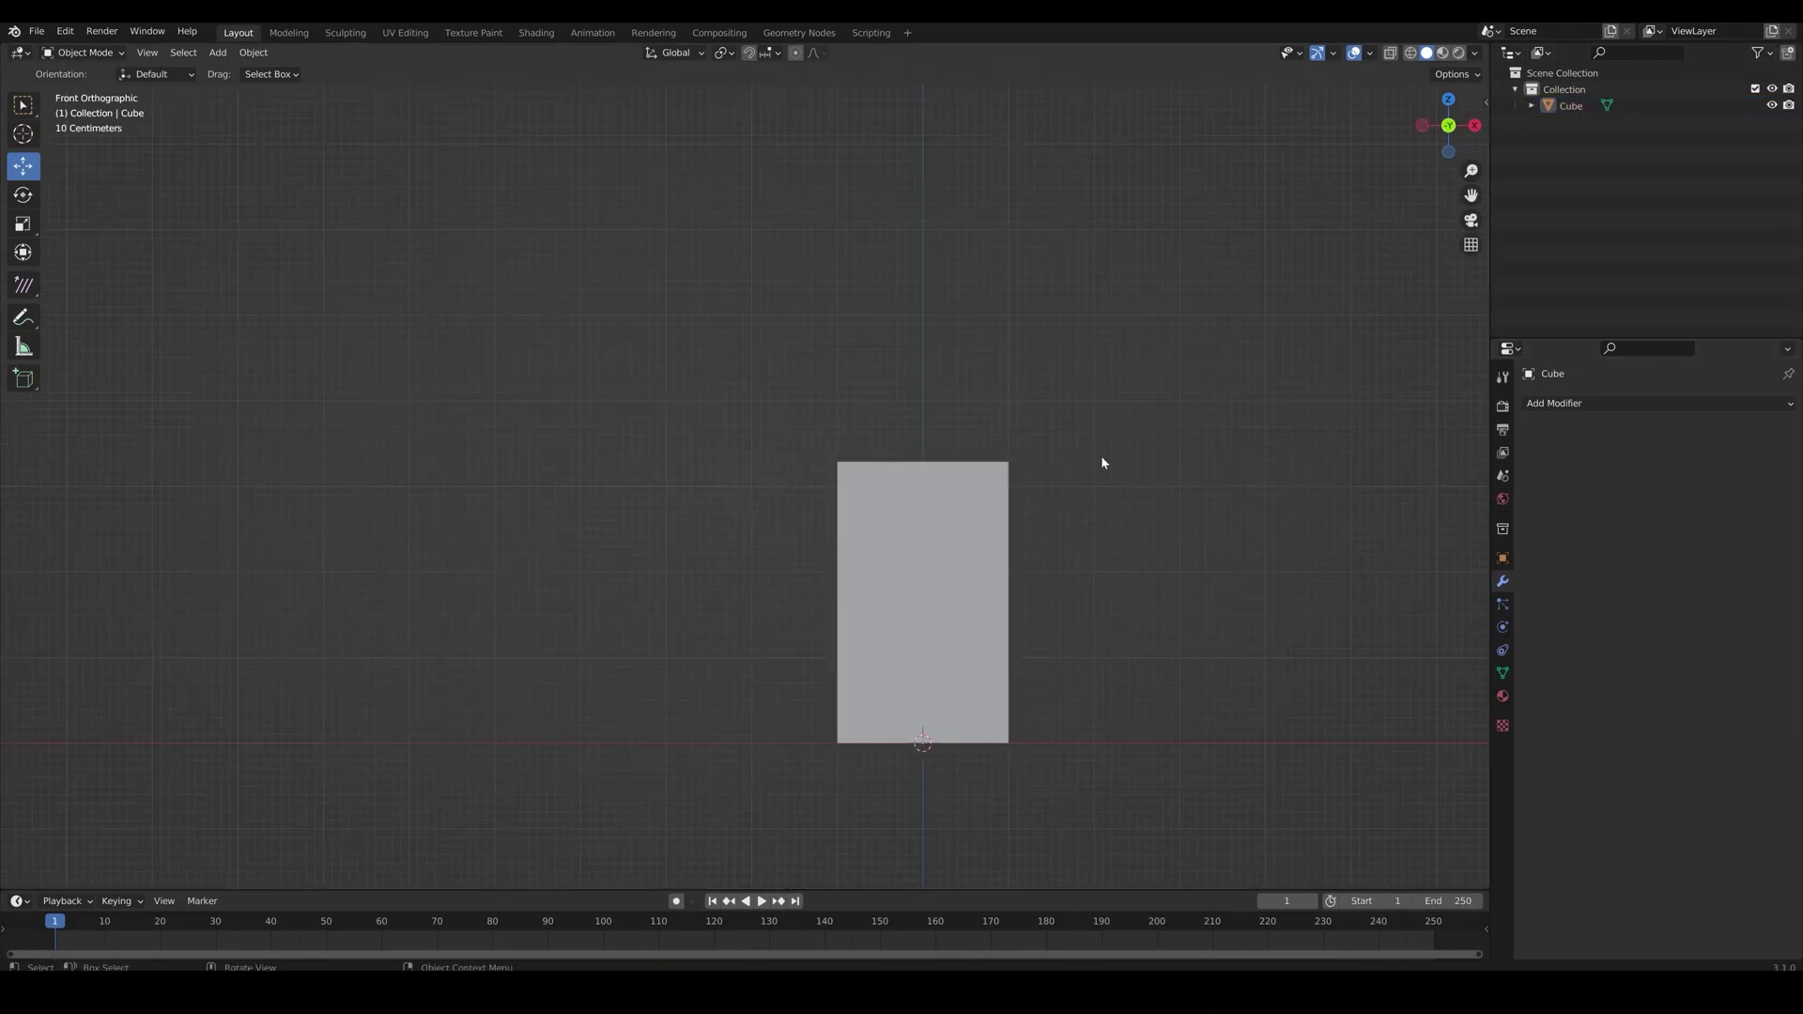
Add a second cube and move it straight up above the box, to a Z location of about 4.48 m
key(shift+a)
mouse_move(1014, 475)
click(1118, 495)
key(g)
click(939, 297)
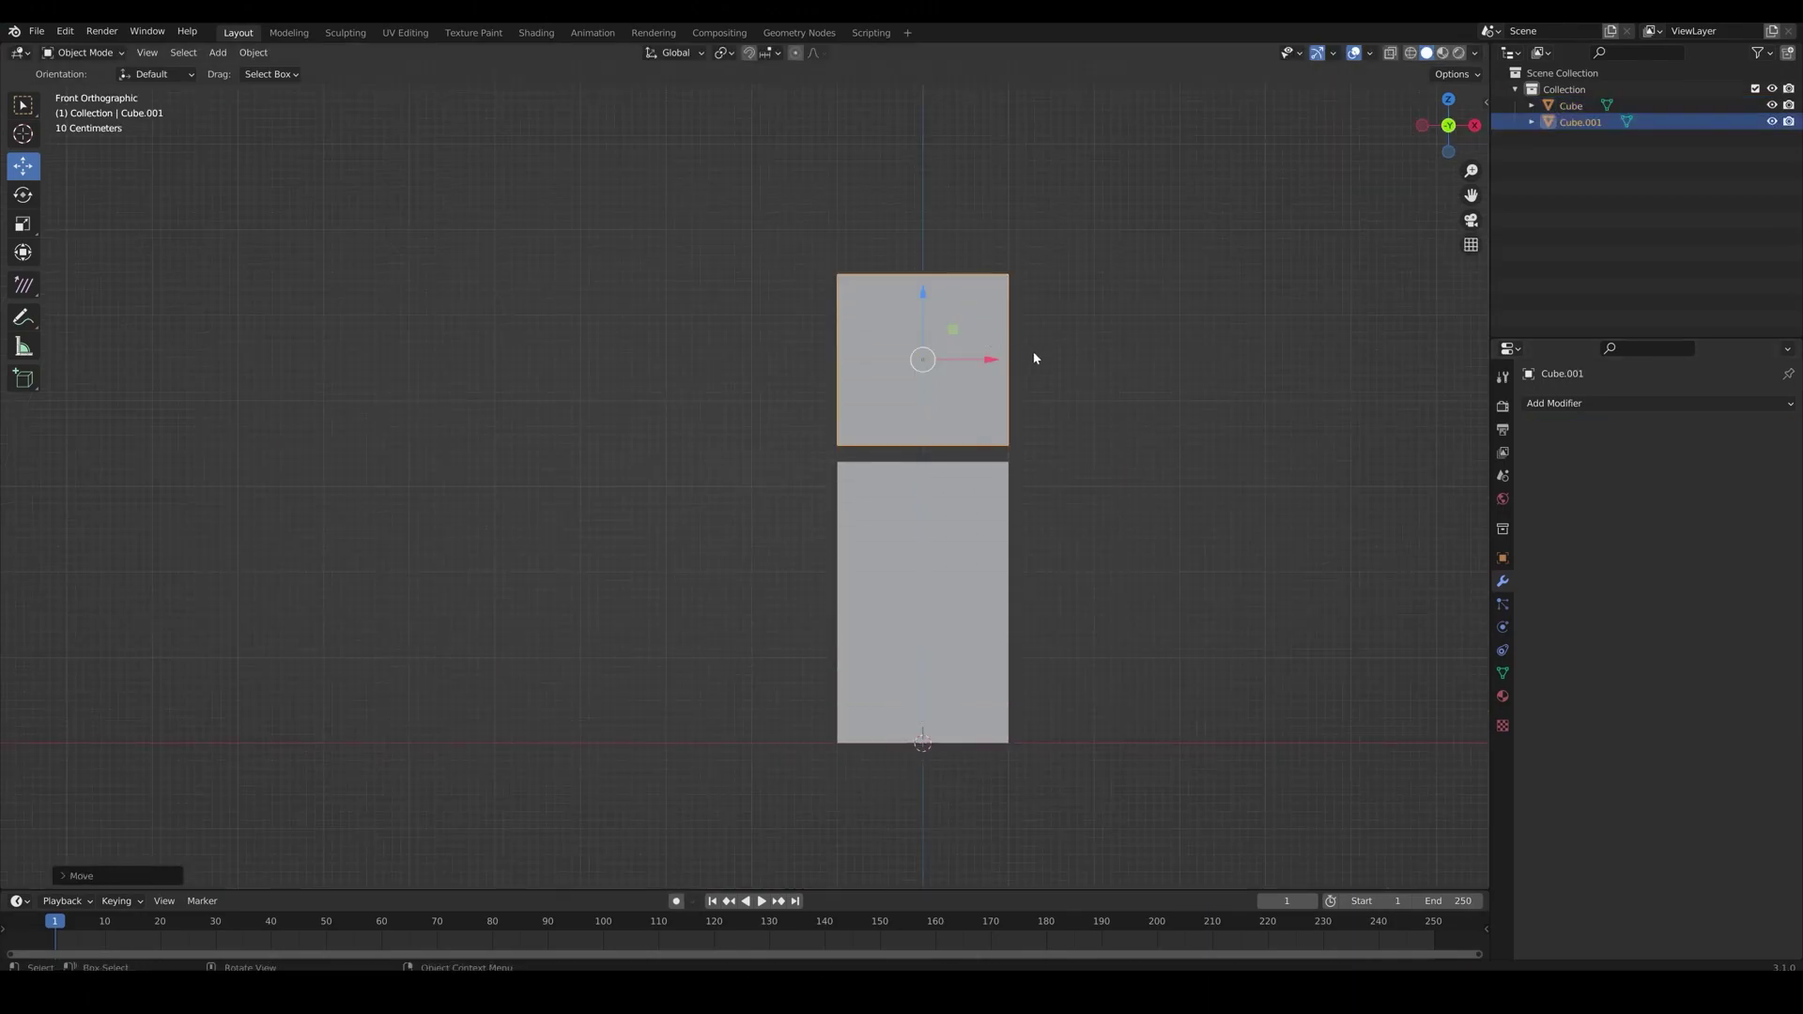
Scale the new cube uniformly to 0.3
scroll(1108, 387, up, 1)
click(1502, 558)
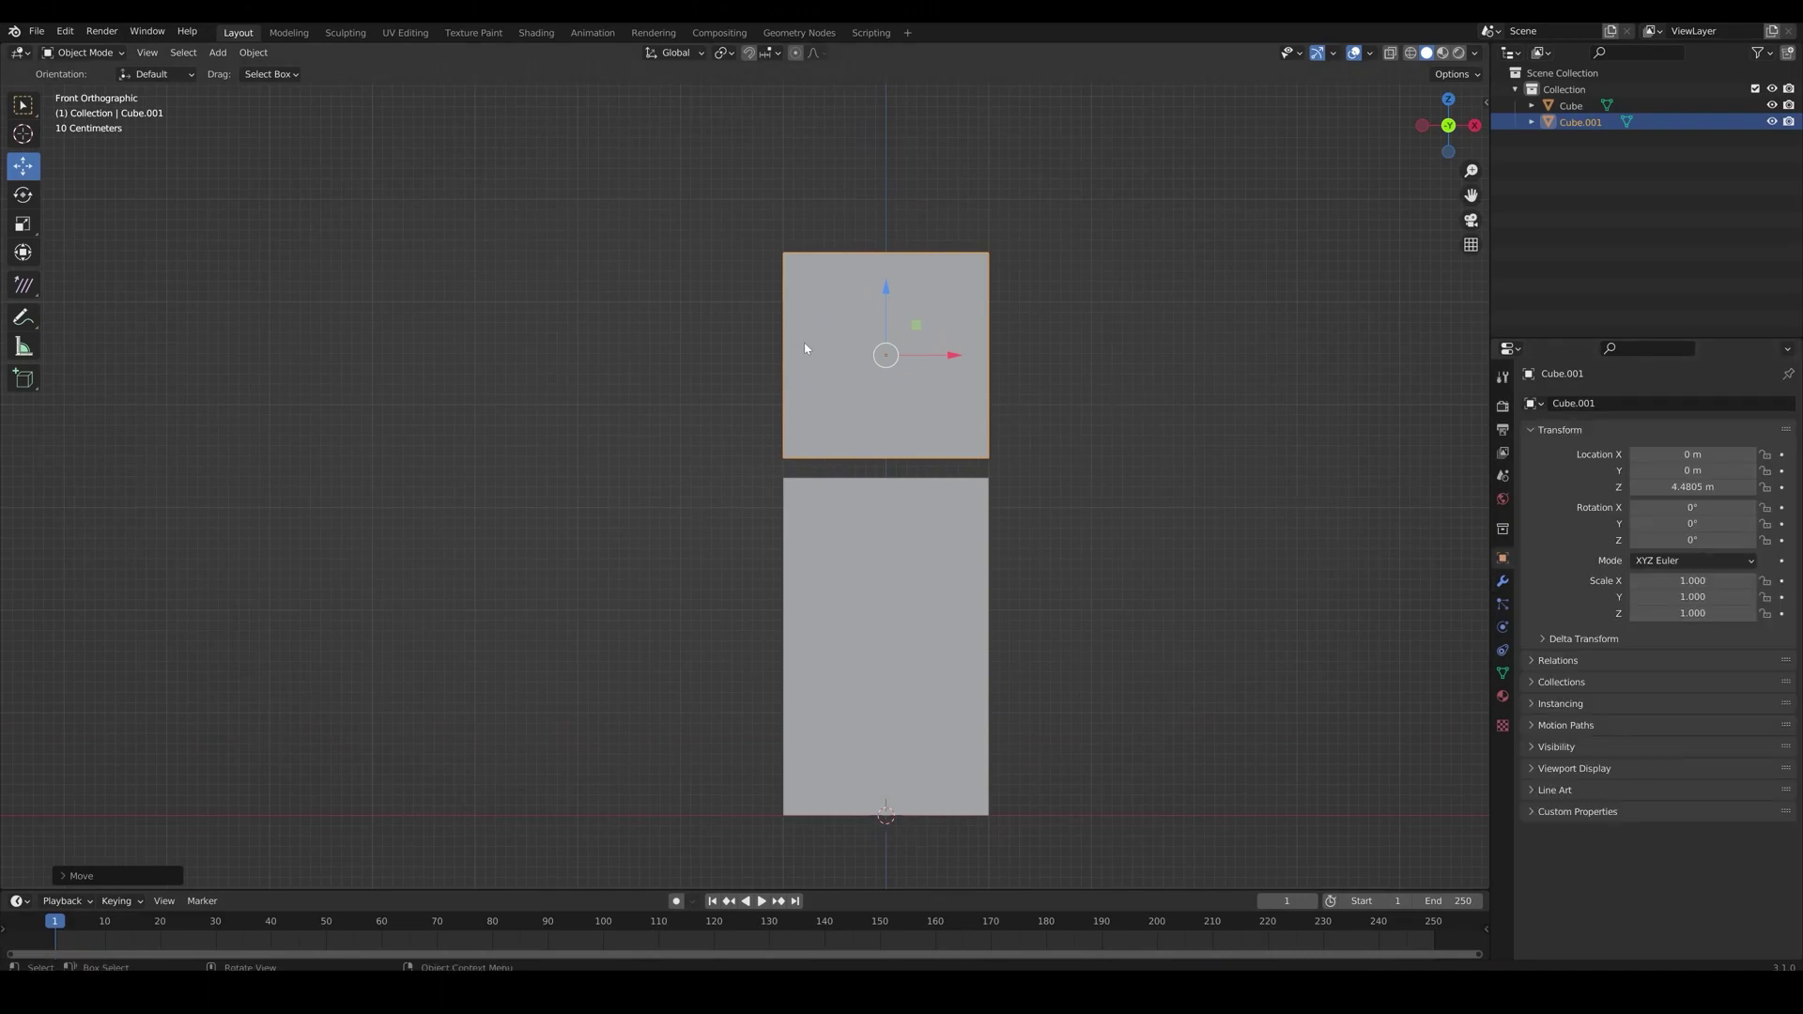
text(0.3)
key(Return)
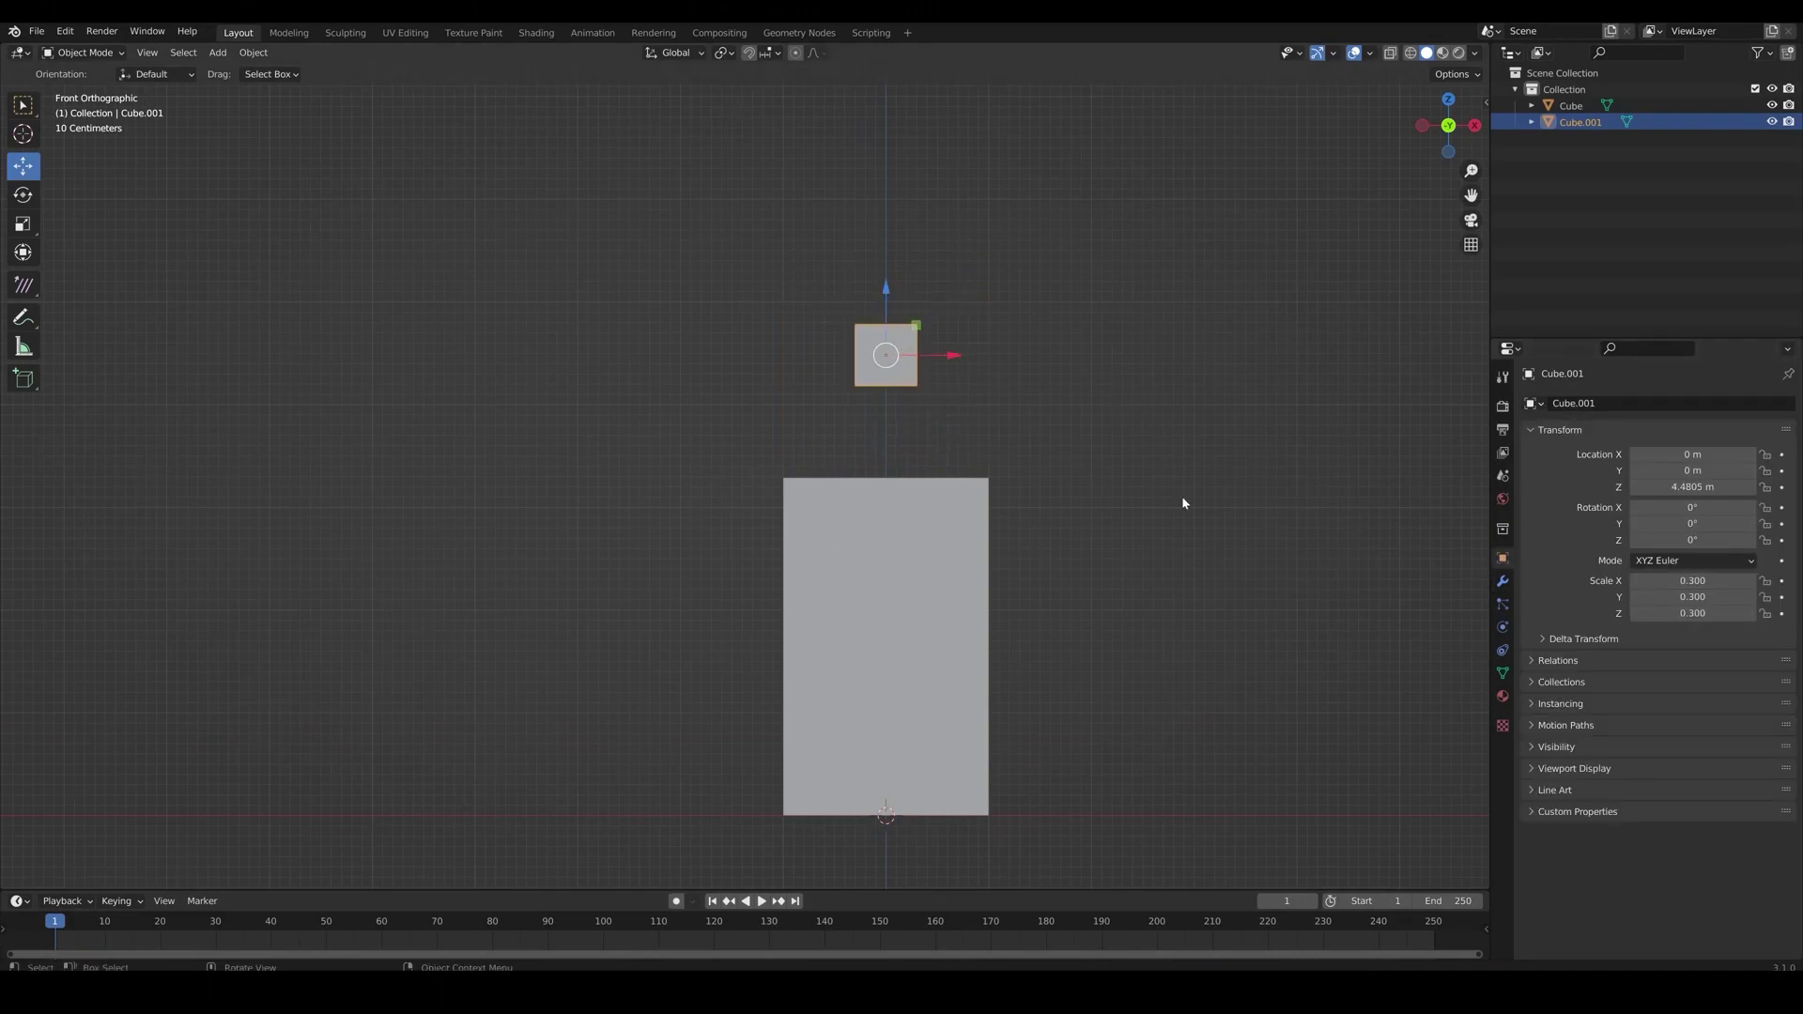
Round the small cube into a ball with a Subdivision Surface modifier and apply the modifier
click(1503, 581)
click(1585, 404)
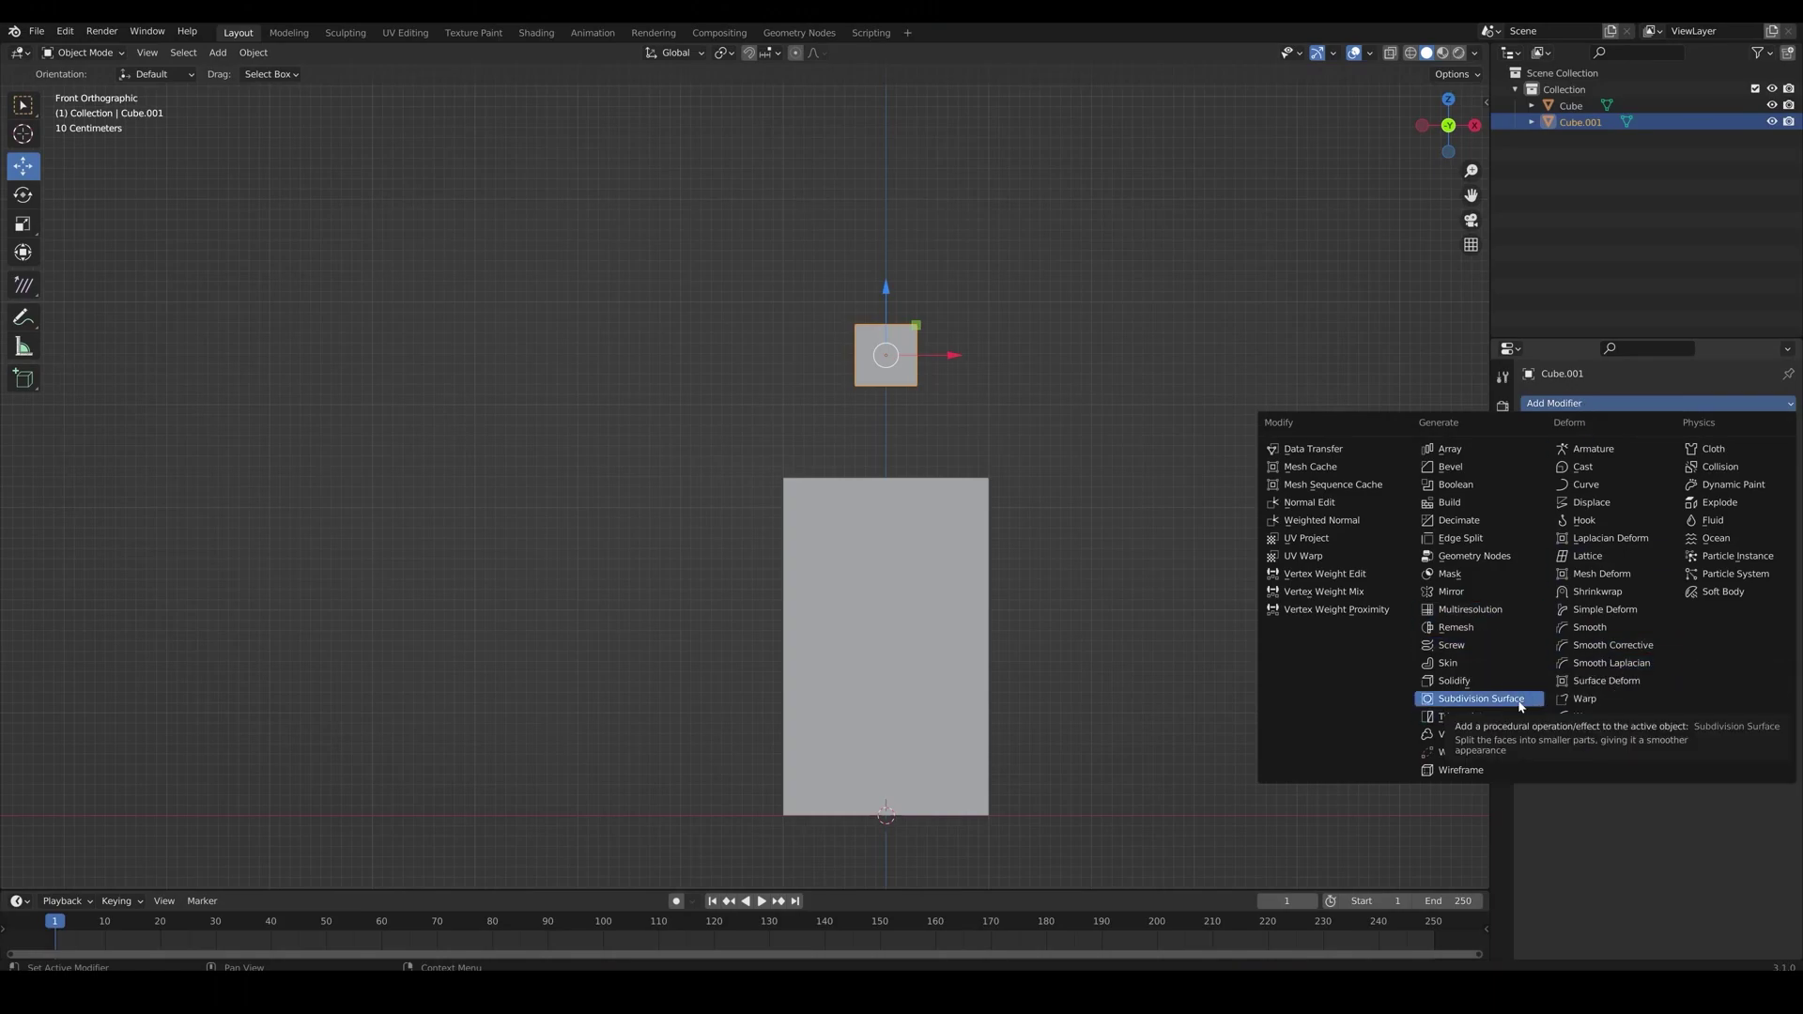
click(1481, 699)
click(1749, 432)
click(1724, 449)
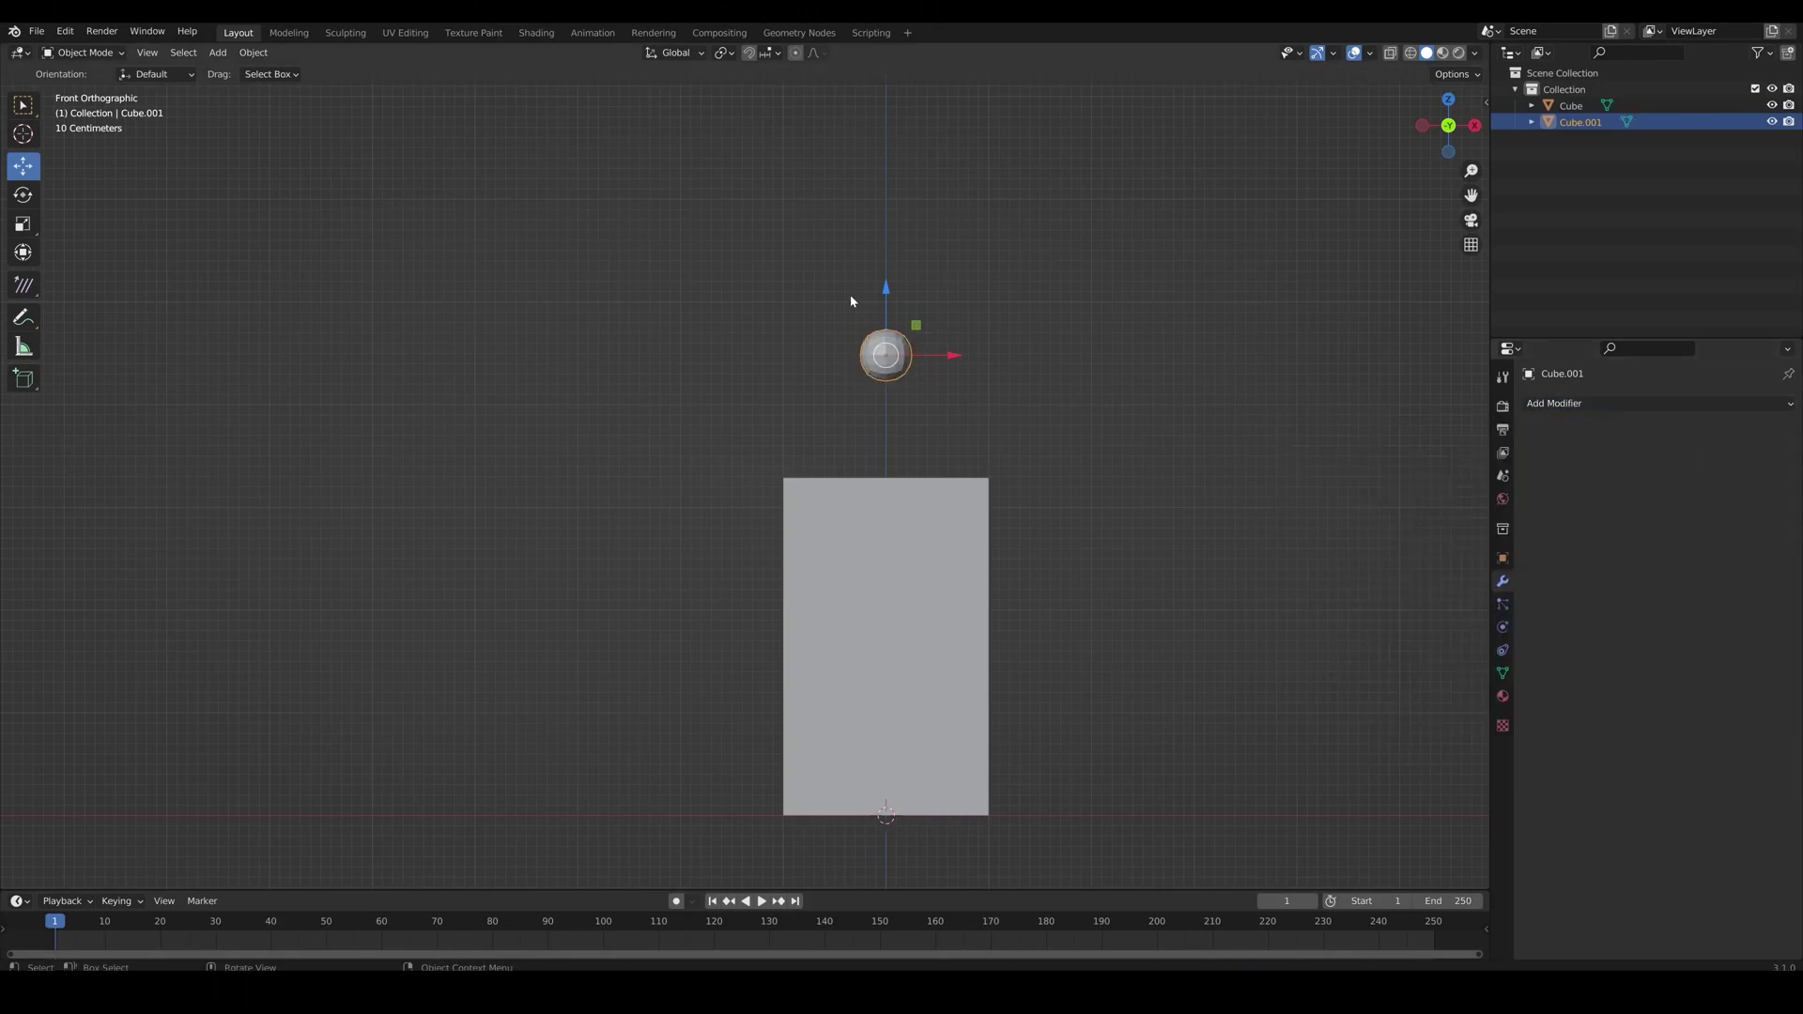
Move the ball toward the box's -X side and lower it to just above the opening
scroll(992, 391, up, 1)
drag(913, 349, 857, 348)
drag(811, 290, 811, 392)
drag(872, 450, 863, 450)
Add an Array modifier to the ball with a count of 3 and a relative offset factor X of 1.4
click(1550, 404)
click(1471, 444)
mouse_move(1696, 523)
mouse_down()
mouse_move(1724, 524)
mouse_move(1706, 524)
mouse_up()
key(ctrl+z)
drag(864, 449, 845, 448)
key(s)
right_click(1074, 473)
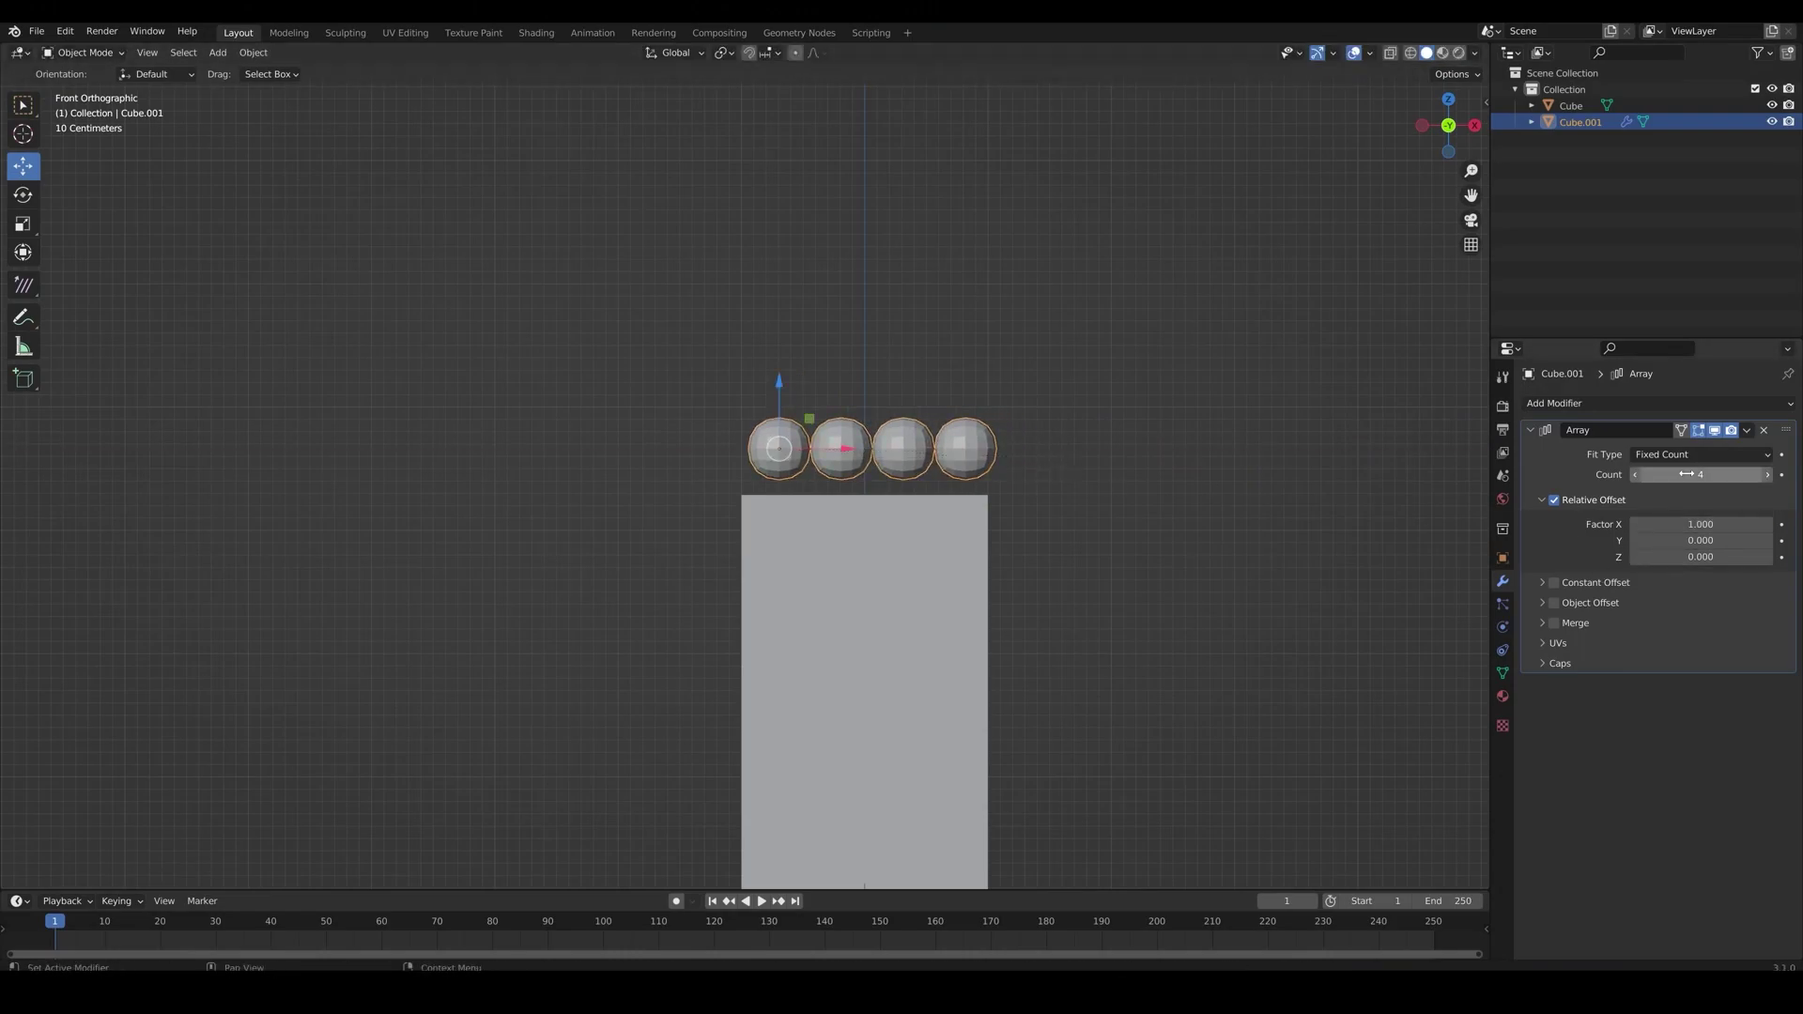
drag(1700, 524, 1704, 524)
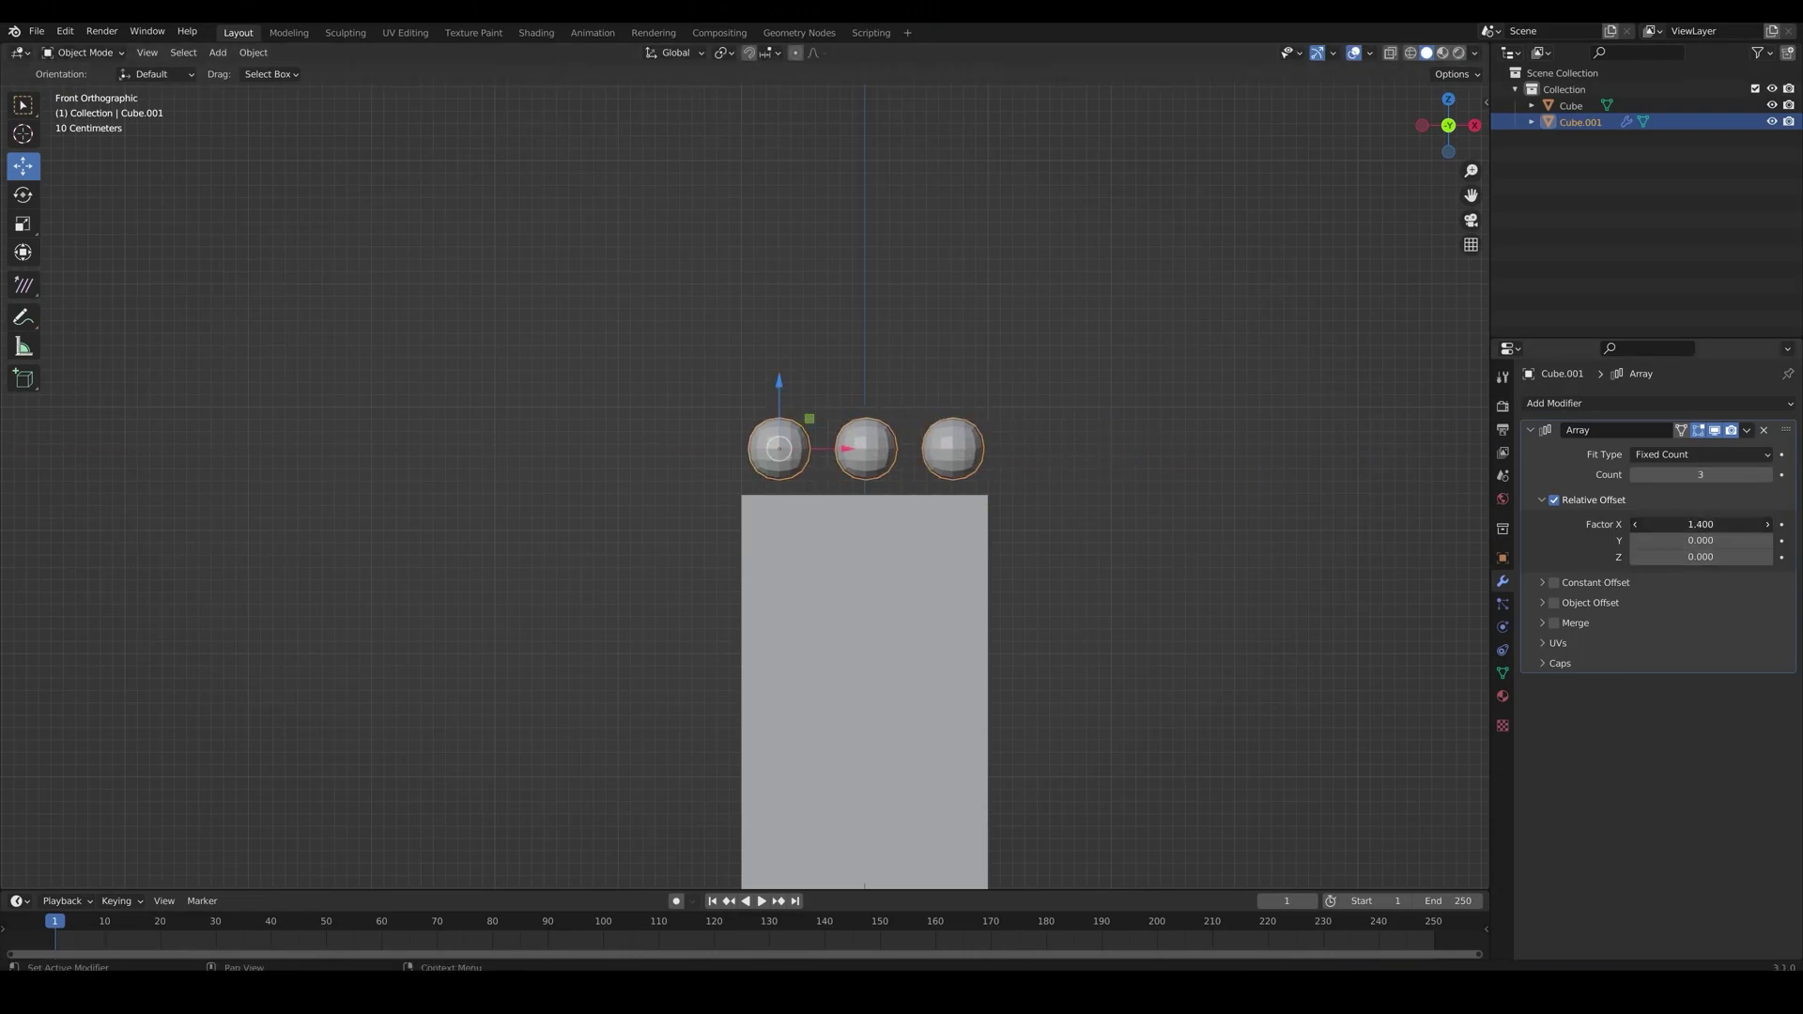
Scale the balls down slightly and raise the array's Z offset so they step up diagonally above the box
key(s)
click(1110, 499)
drag(847, 454, 854, 455)
drag(1701, 541, 1680, 541)
drag(1701, 557, 1714, 557)
Enable Collision physics on the box
click(1587, 183)
click(804, 454)
click(853, 558)
click(1585, 406)
click(1502, 627)
click(1585, 425)
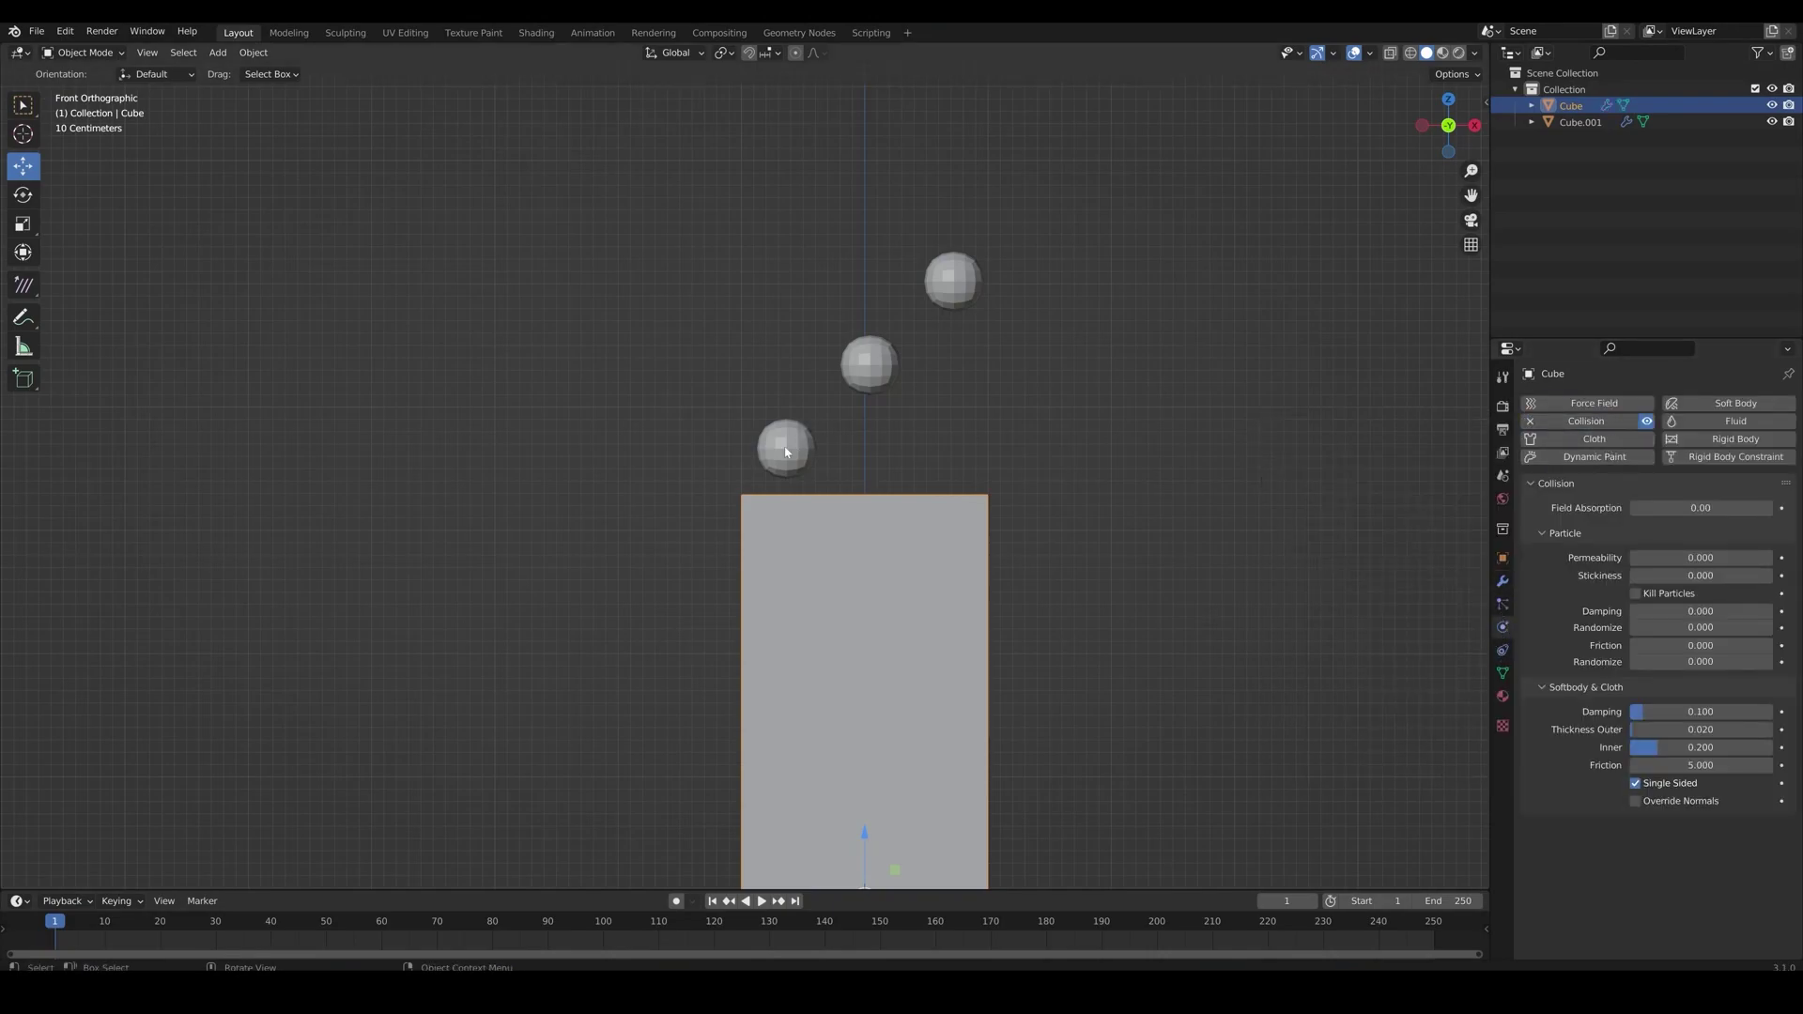
Add Cloth and Collision physics to the balls, with Internal Springs and Pressure enabled in the cloth settings
click(787, 452)
click(1601, 442)
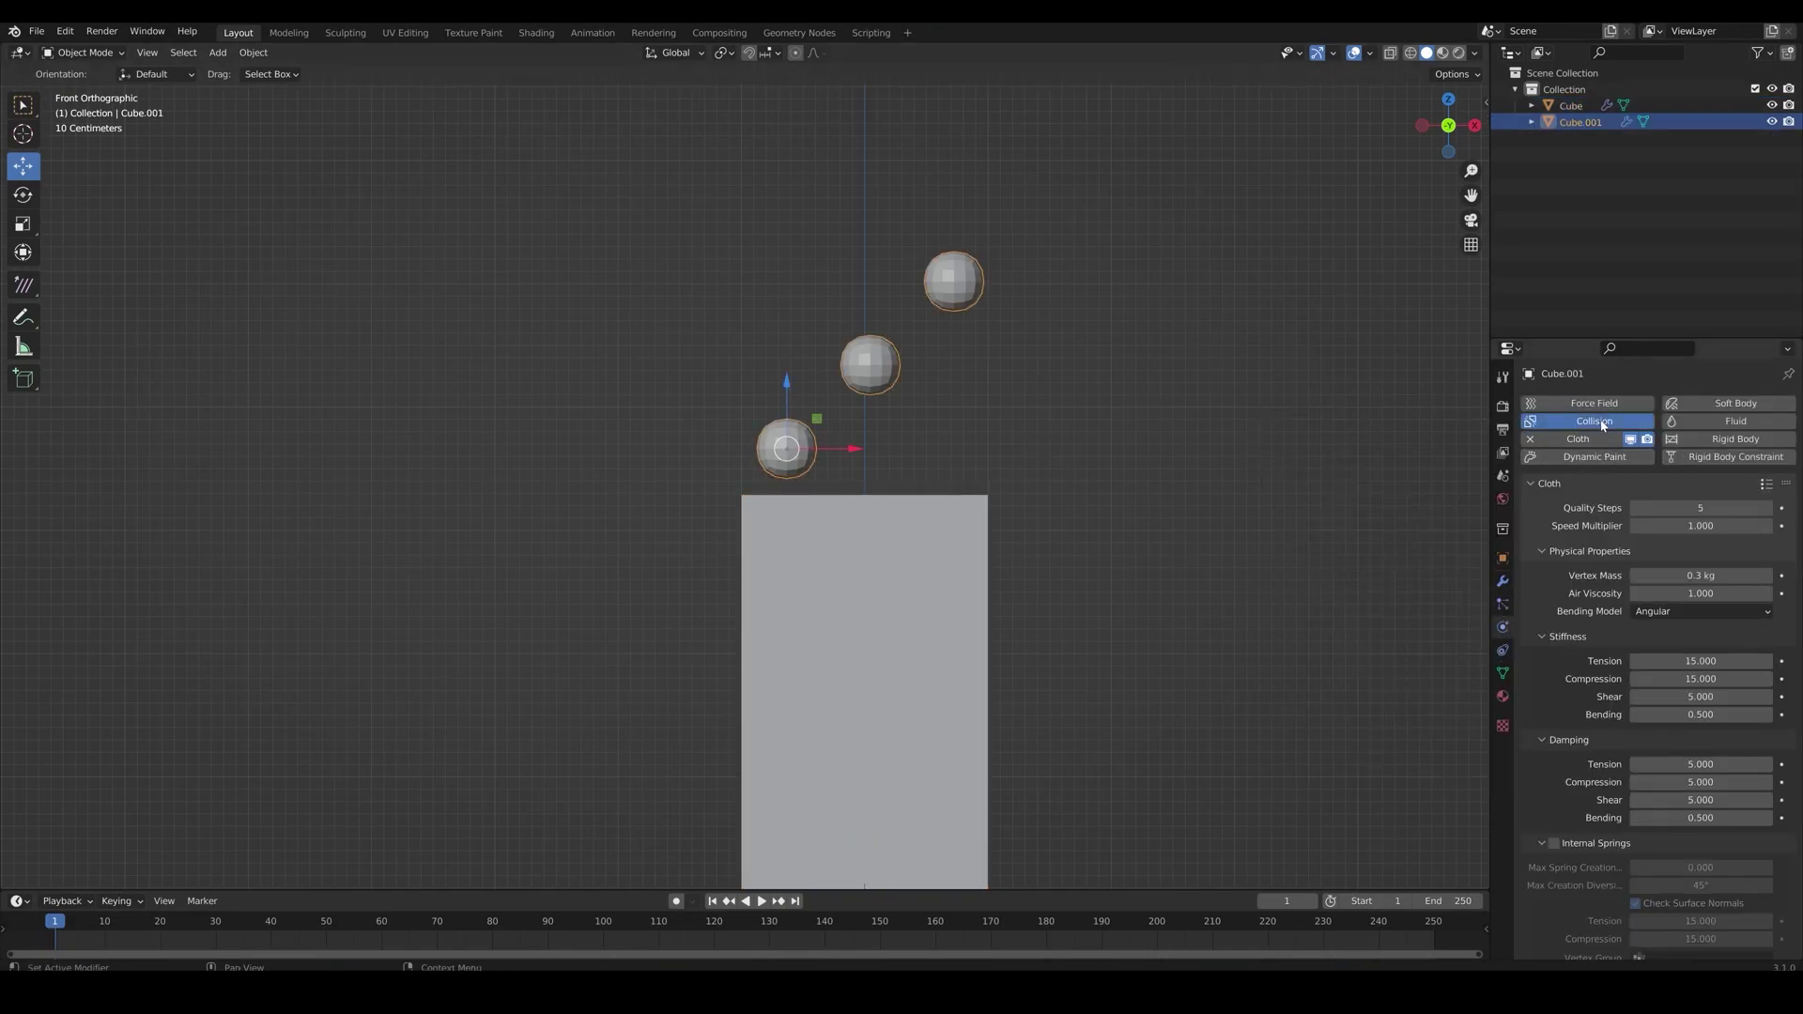
click(1597, 424)
scroll(1597, 665, down, 8)
click(1554, 525)
click(1556, 700)
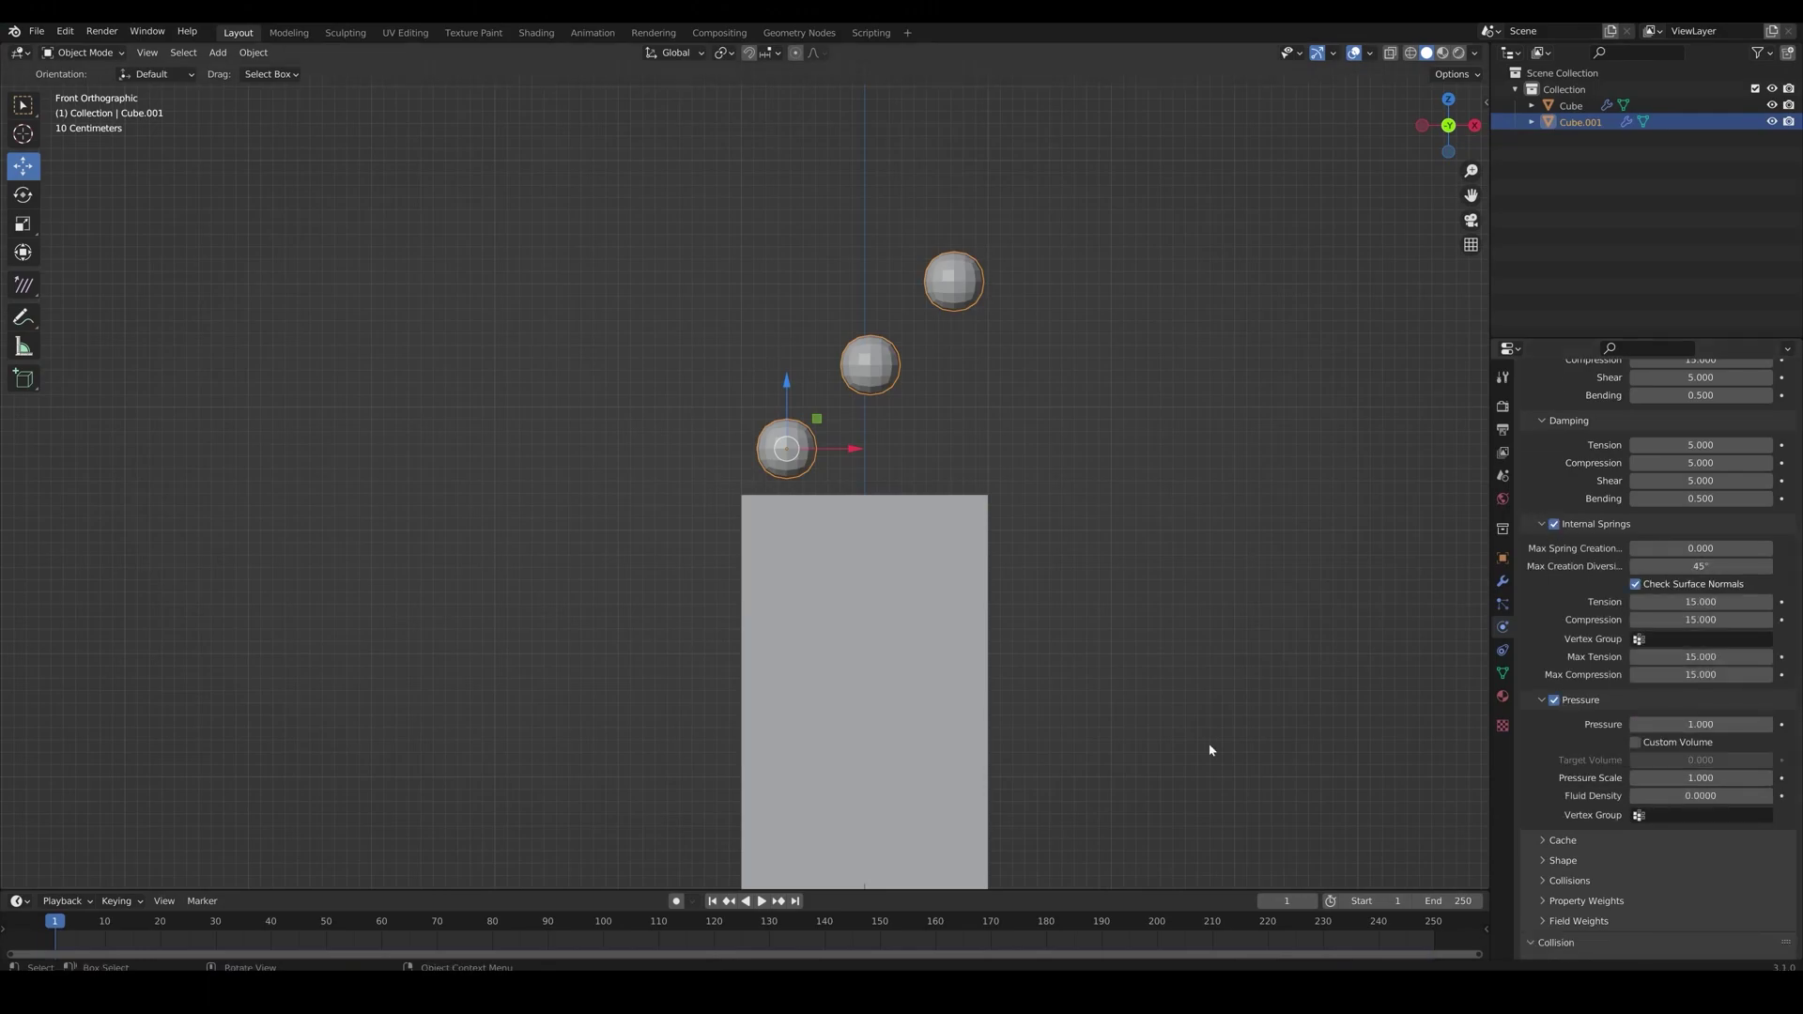
Hide the box in the viewport and enable Self Collisions in the balls' cloth settings
click(849, 560)
click(1773, 106)
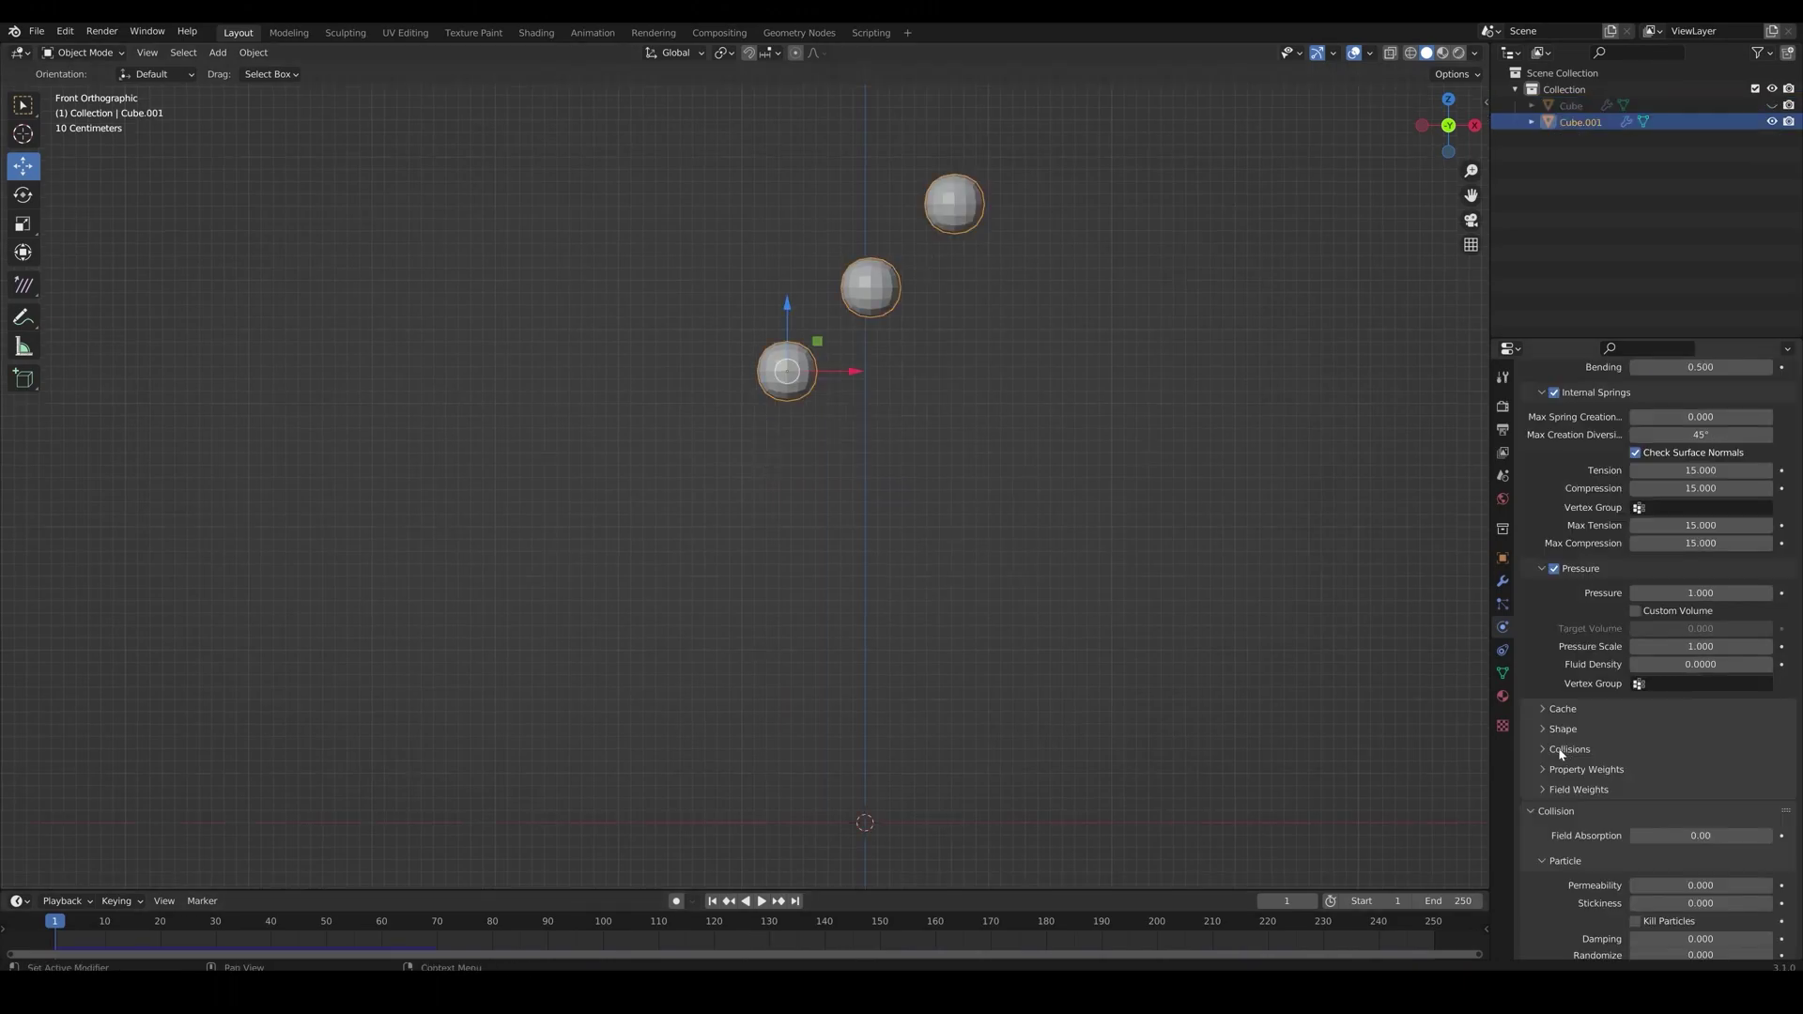
click(1561, 748)
scroll(1585, 812, down, 2)
click(1554, 809)
Play the simulation to check how the balls fall, then rewind it
click(761, 902)
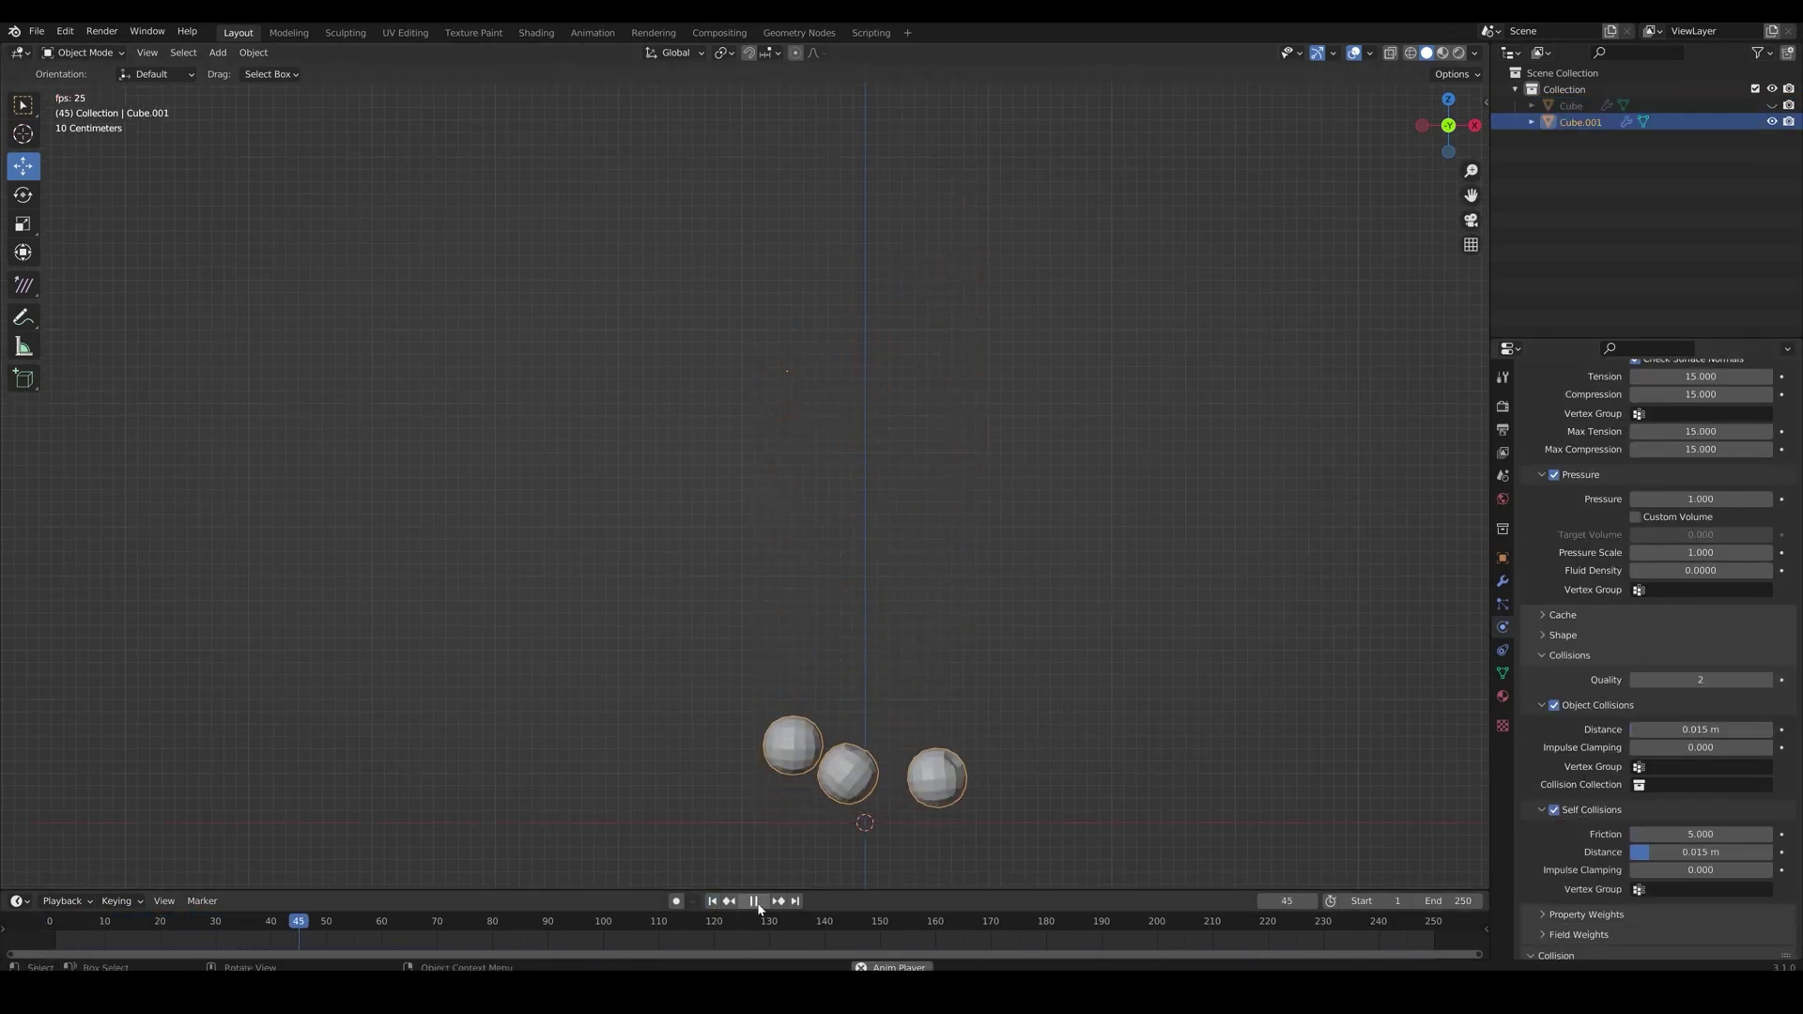
click(712, 902)
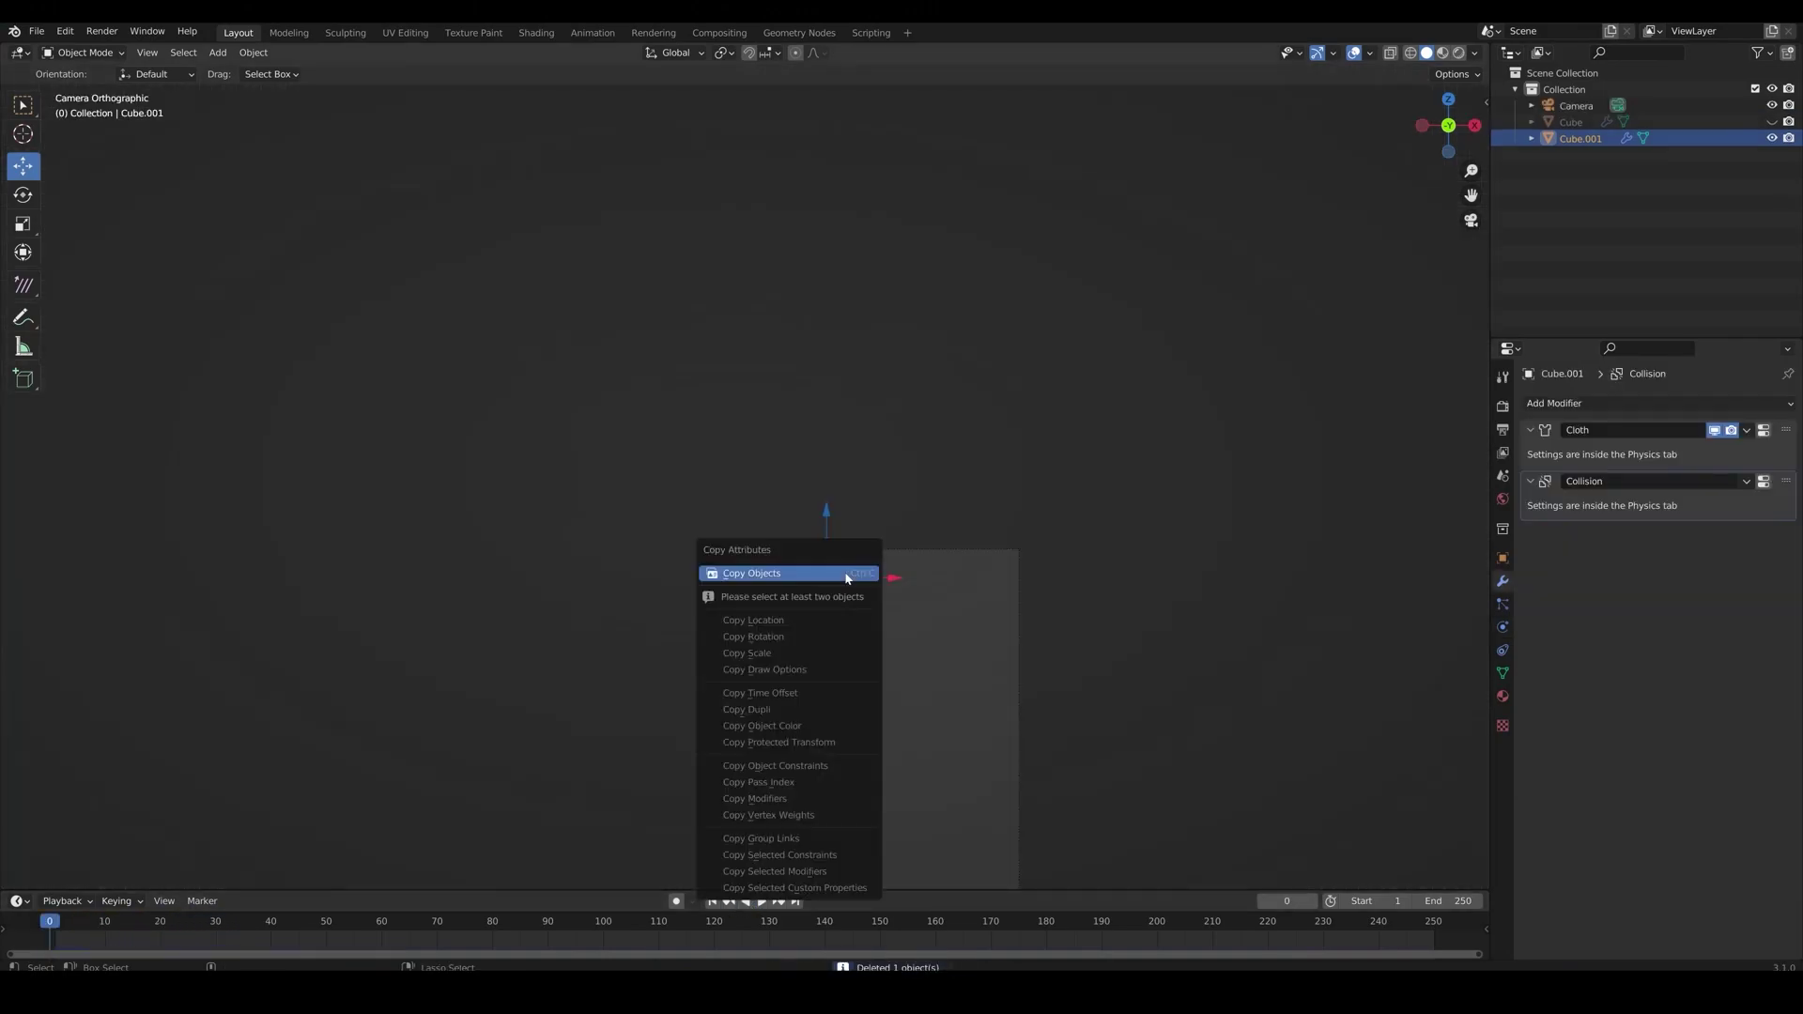
Copy the single ball to form a row of three balls across the box's opening
click(850, 584)
drag(886, 573, 968, 582)
key(ctrl+c)
click(997, 587)
key(ctrl+z)
click(932, 578)
key(ctrl+c)
click(933, 582)
key(ctrl+v)
Select all three balls in the row and scale them slightly together
click(843, 589)
shift+click(922, 596)
shift+click(1004, 602)
key(s)
click(995, 598)
Set the Internal Springs compression to 10 on each of the three balls and preview the simulation
click(937, 556)
click(911, 563)
click(1503, 627)
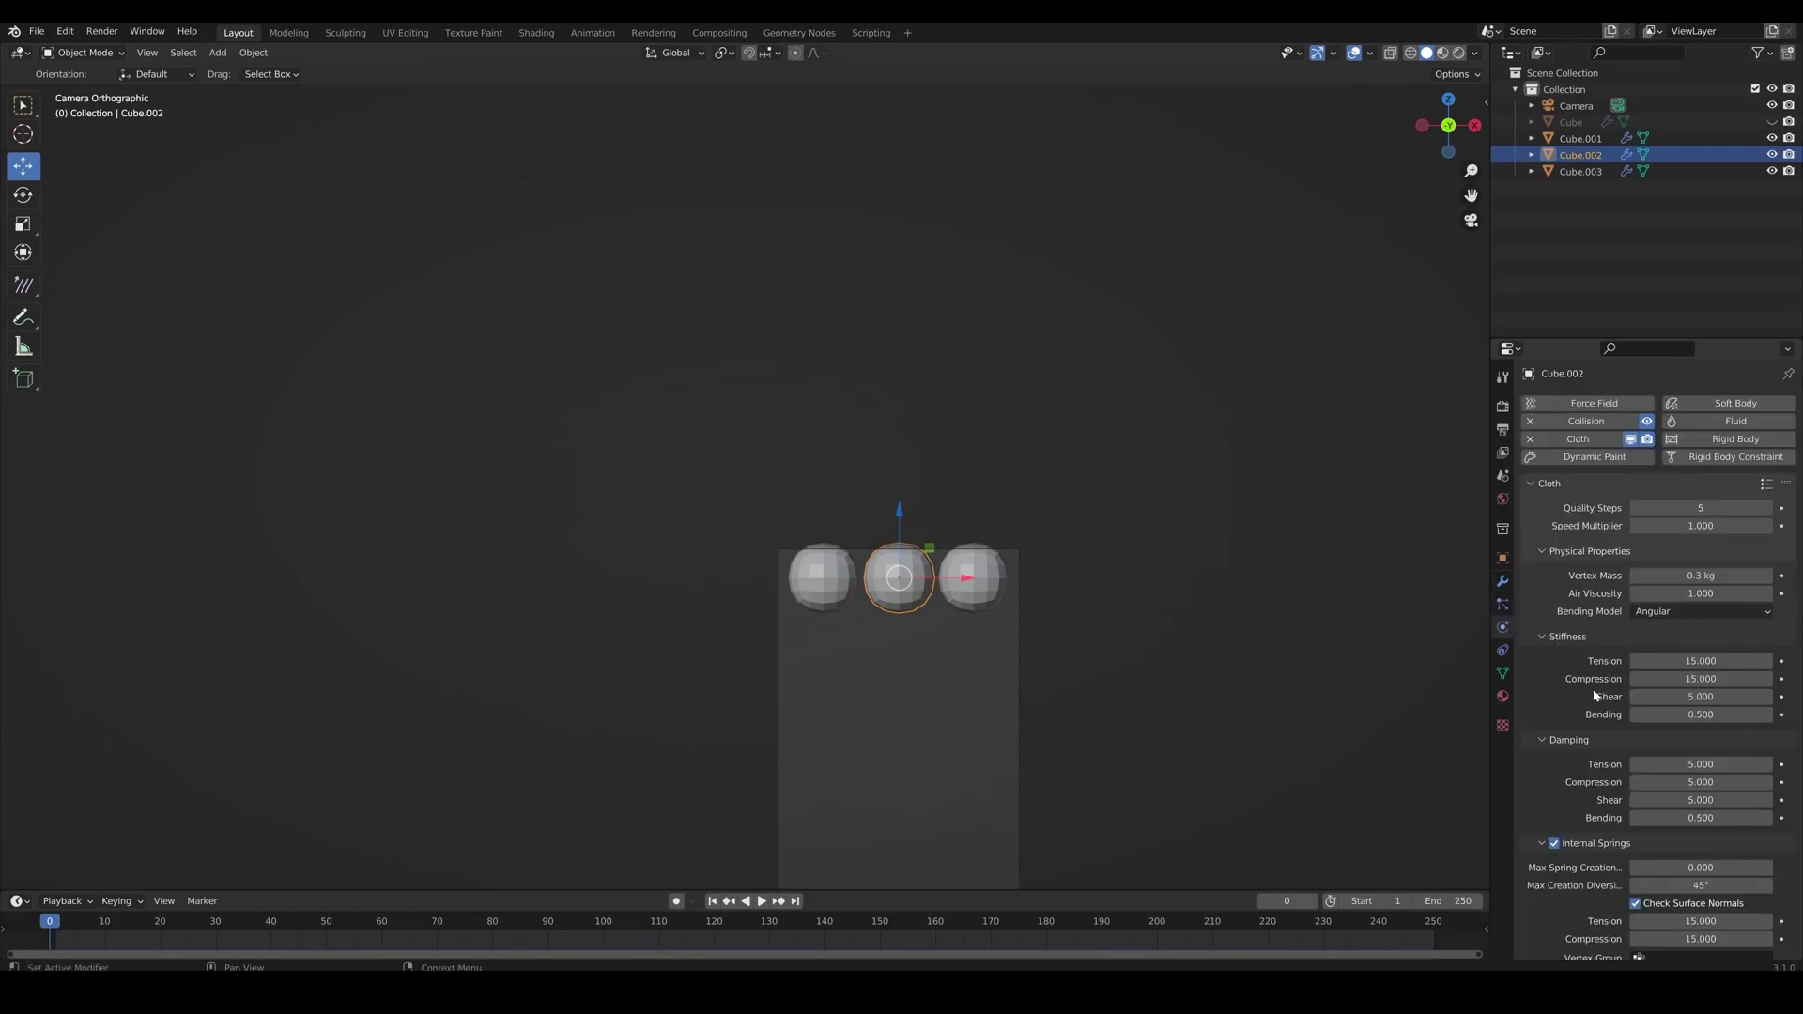
scroll(1602, 691, down, 10)
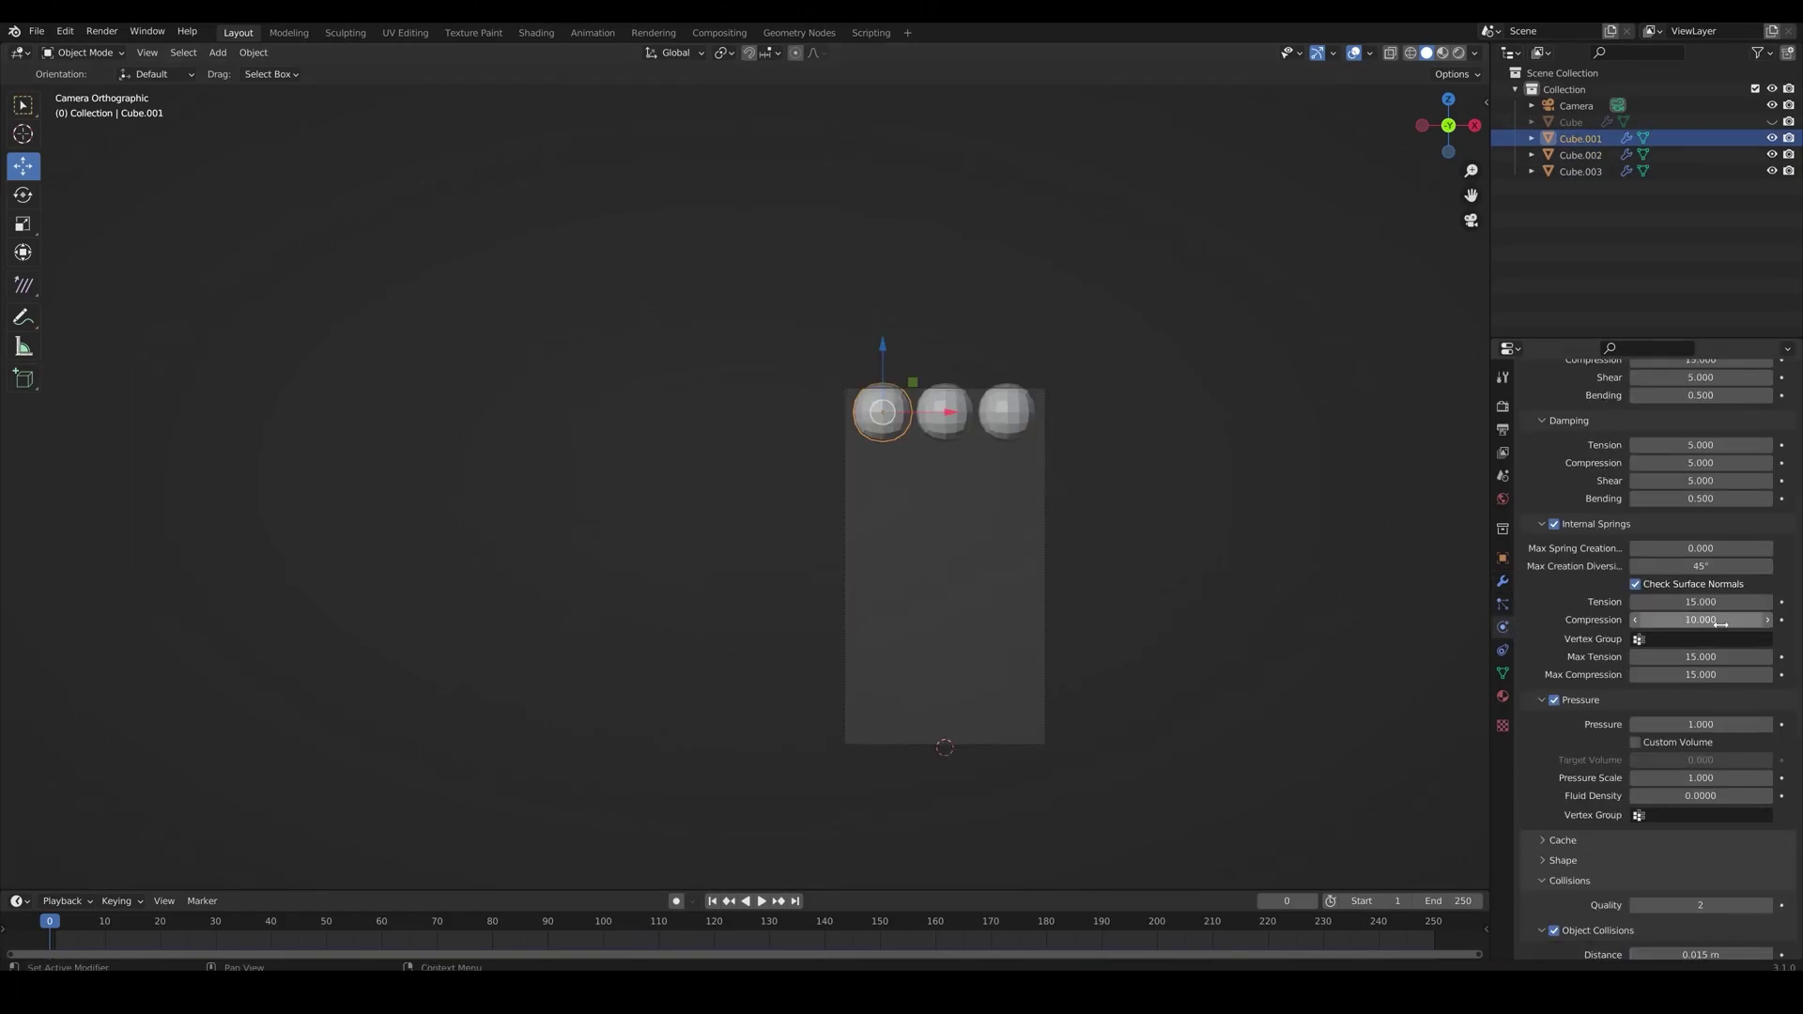
click(970, 411)
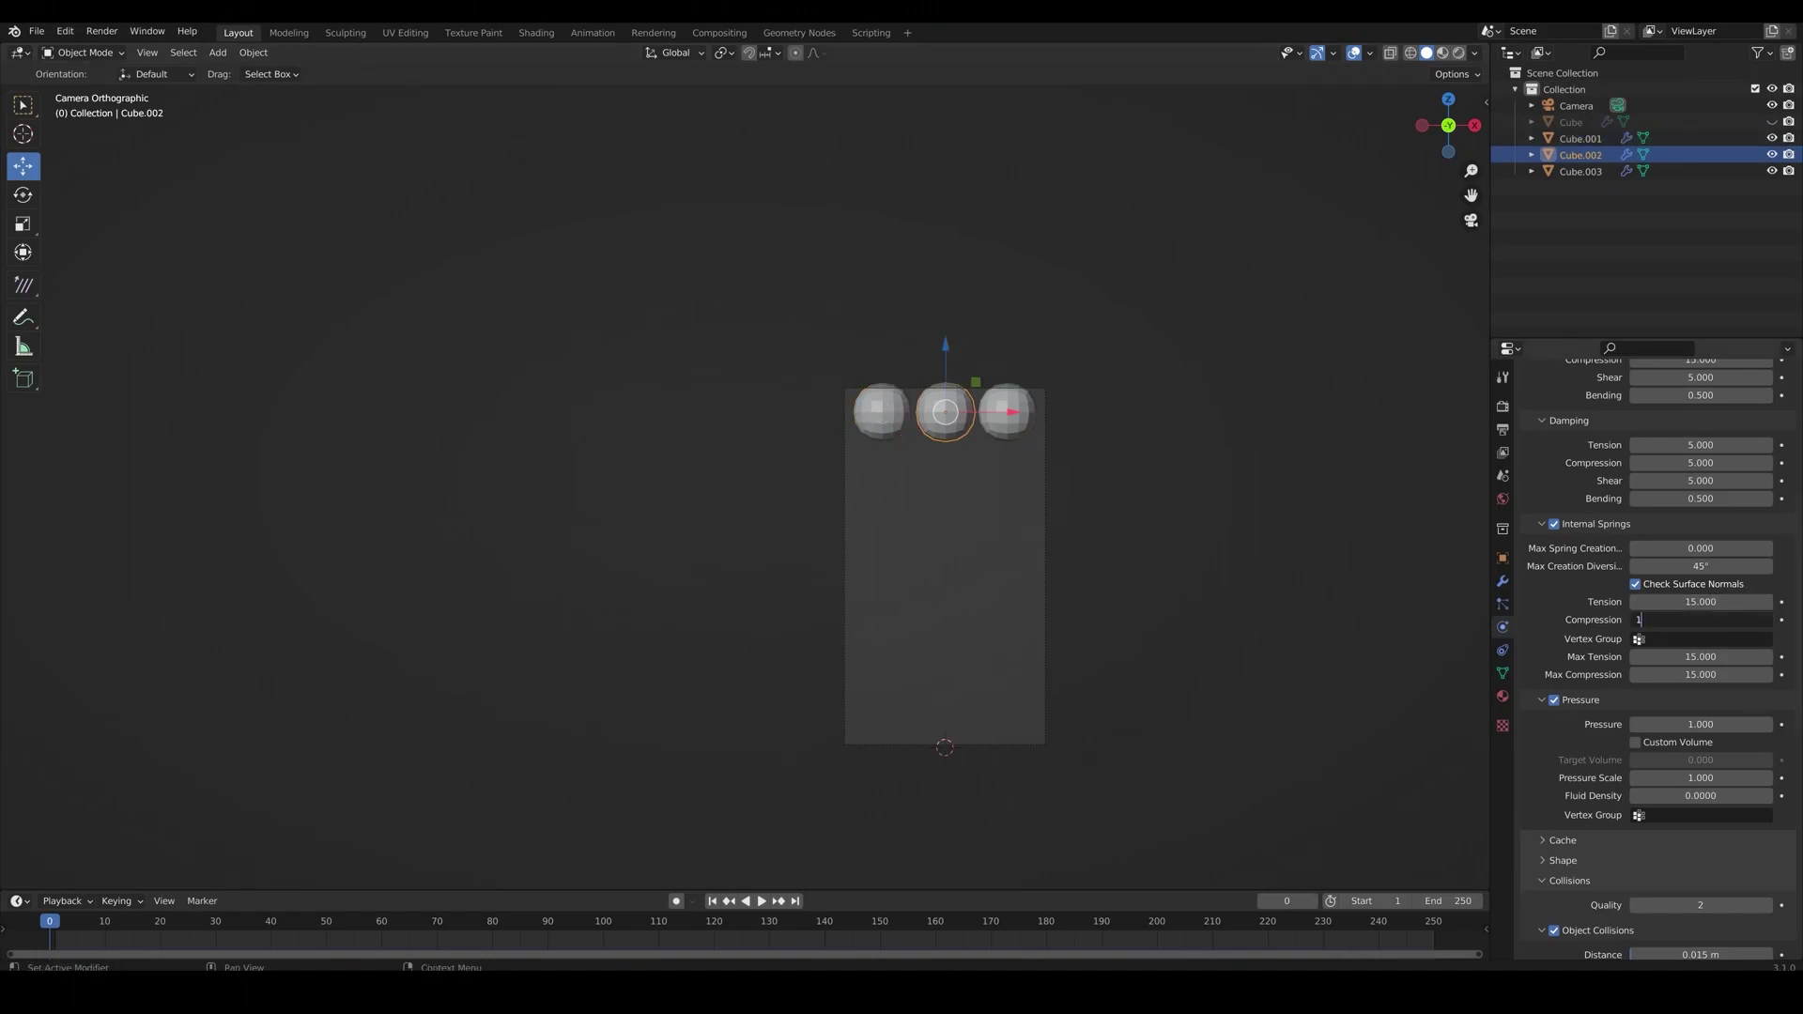
click(1031, 414)
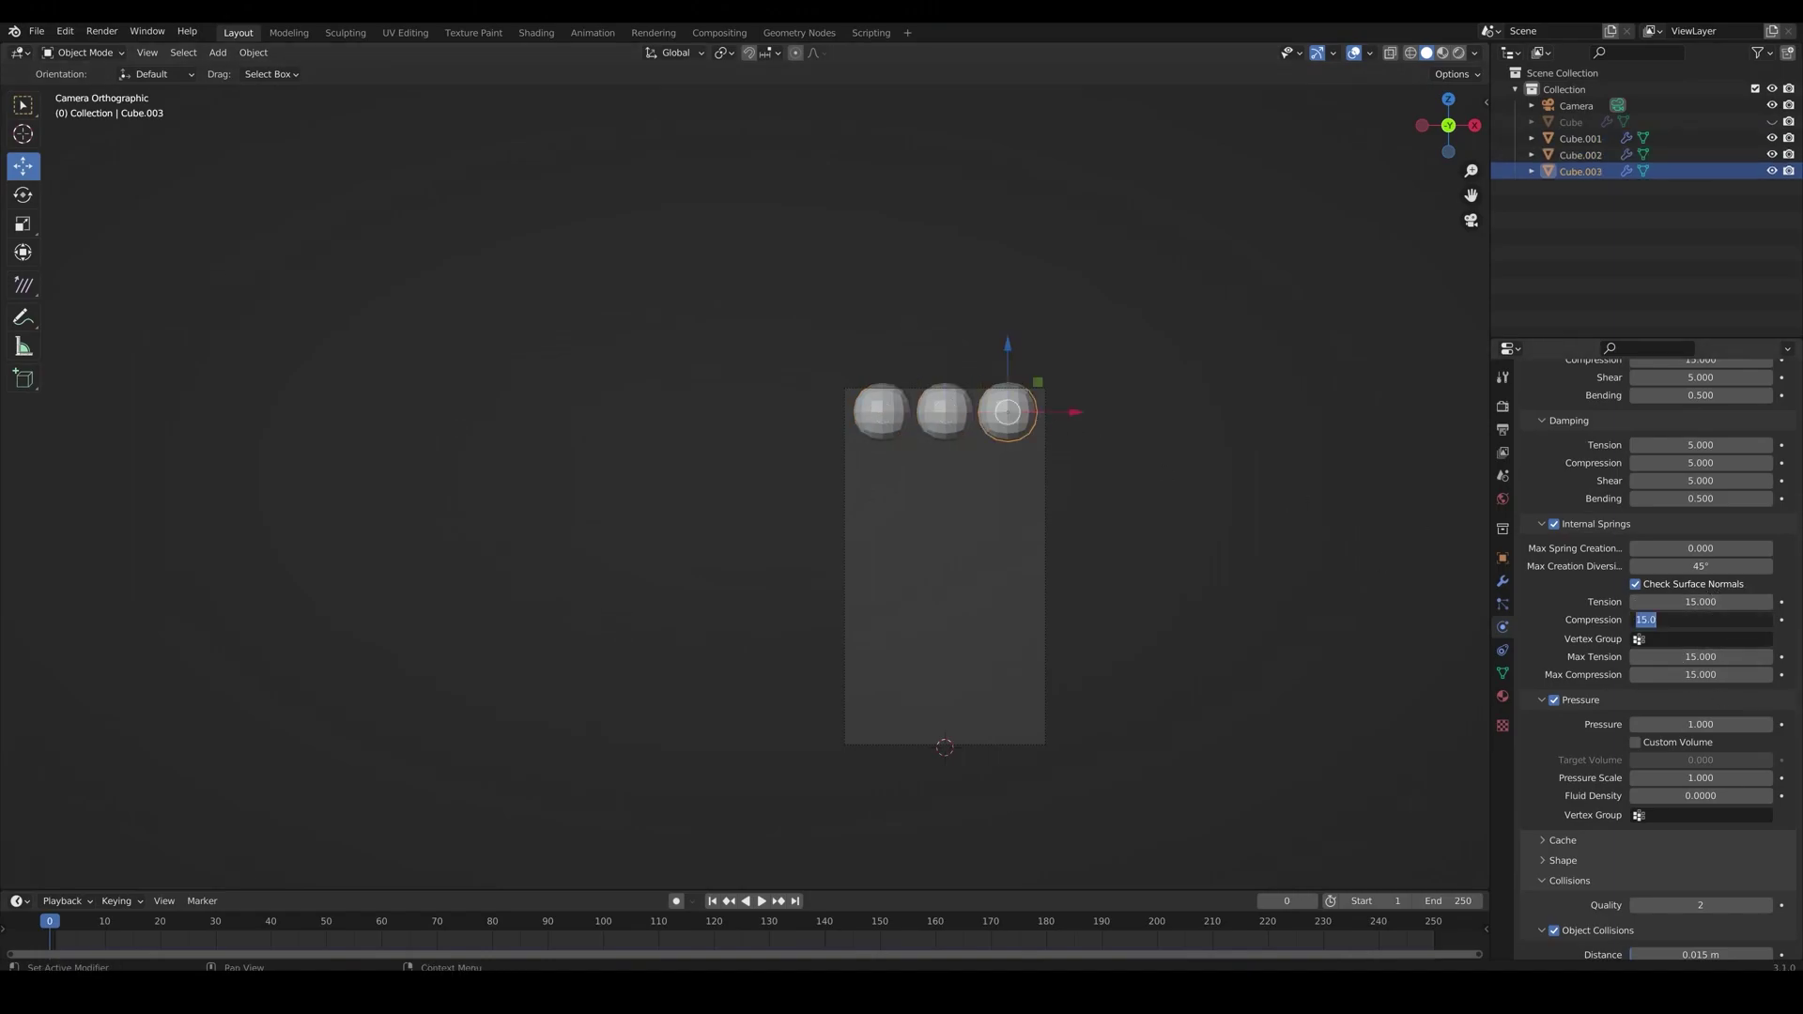
click(768, 905)
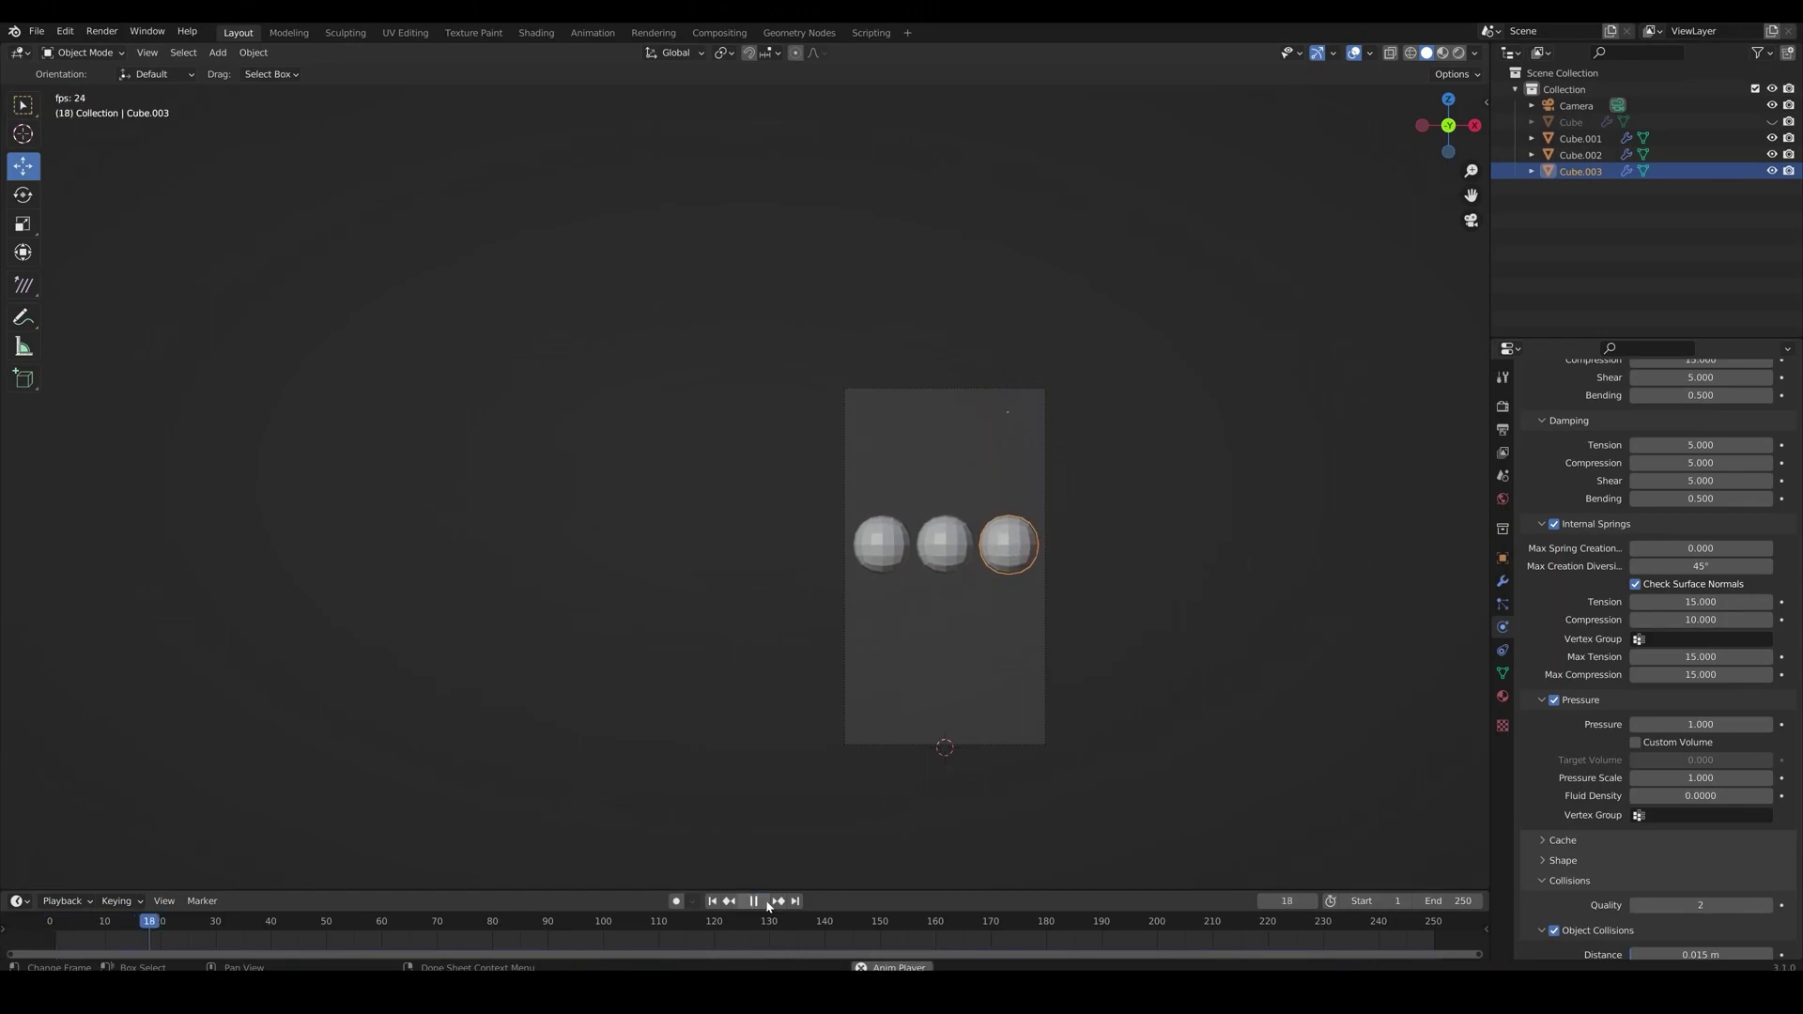
click(716, 902)
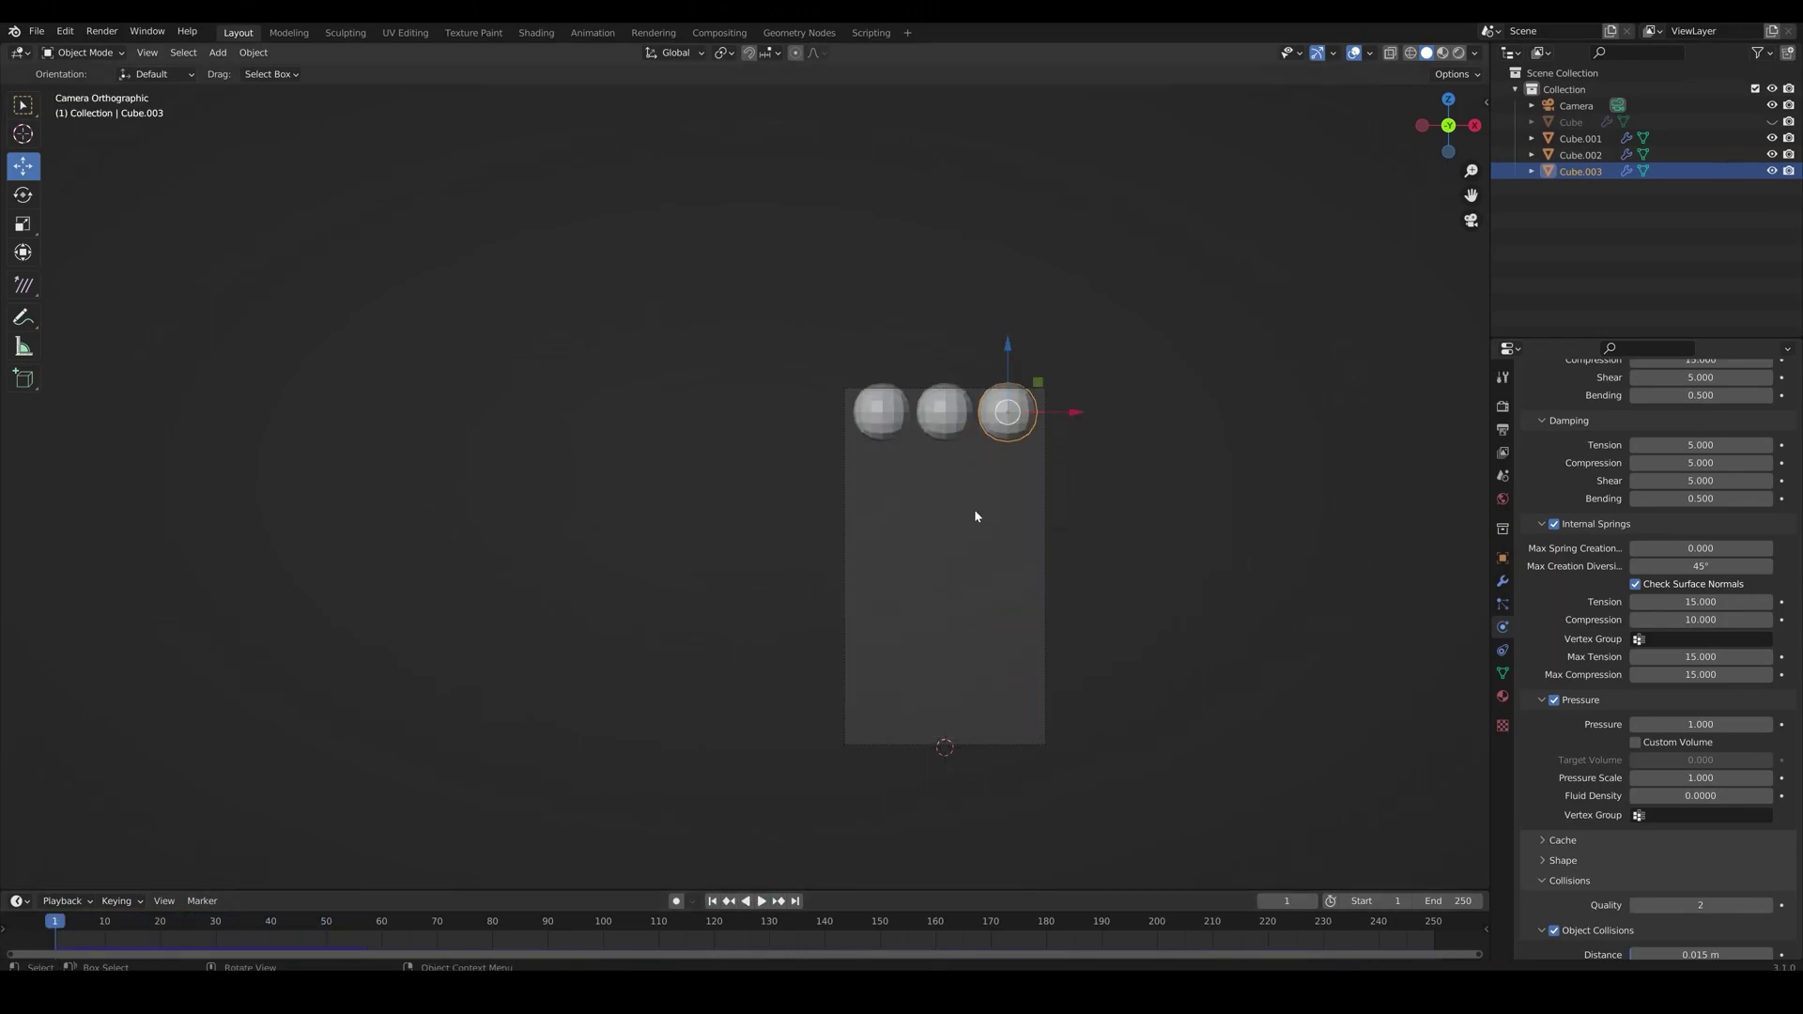
Paste a copy of the middle ball, move it up above the row, and preview the simulation
click(936, 419)
key(ctrl+c)
key(ctrl+v)
drag(945, 345, 944, 260)
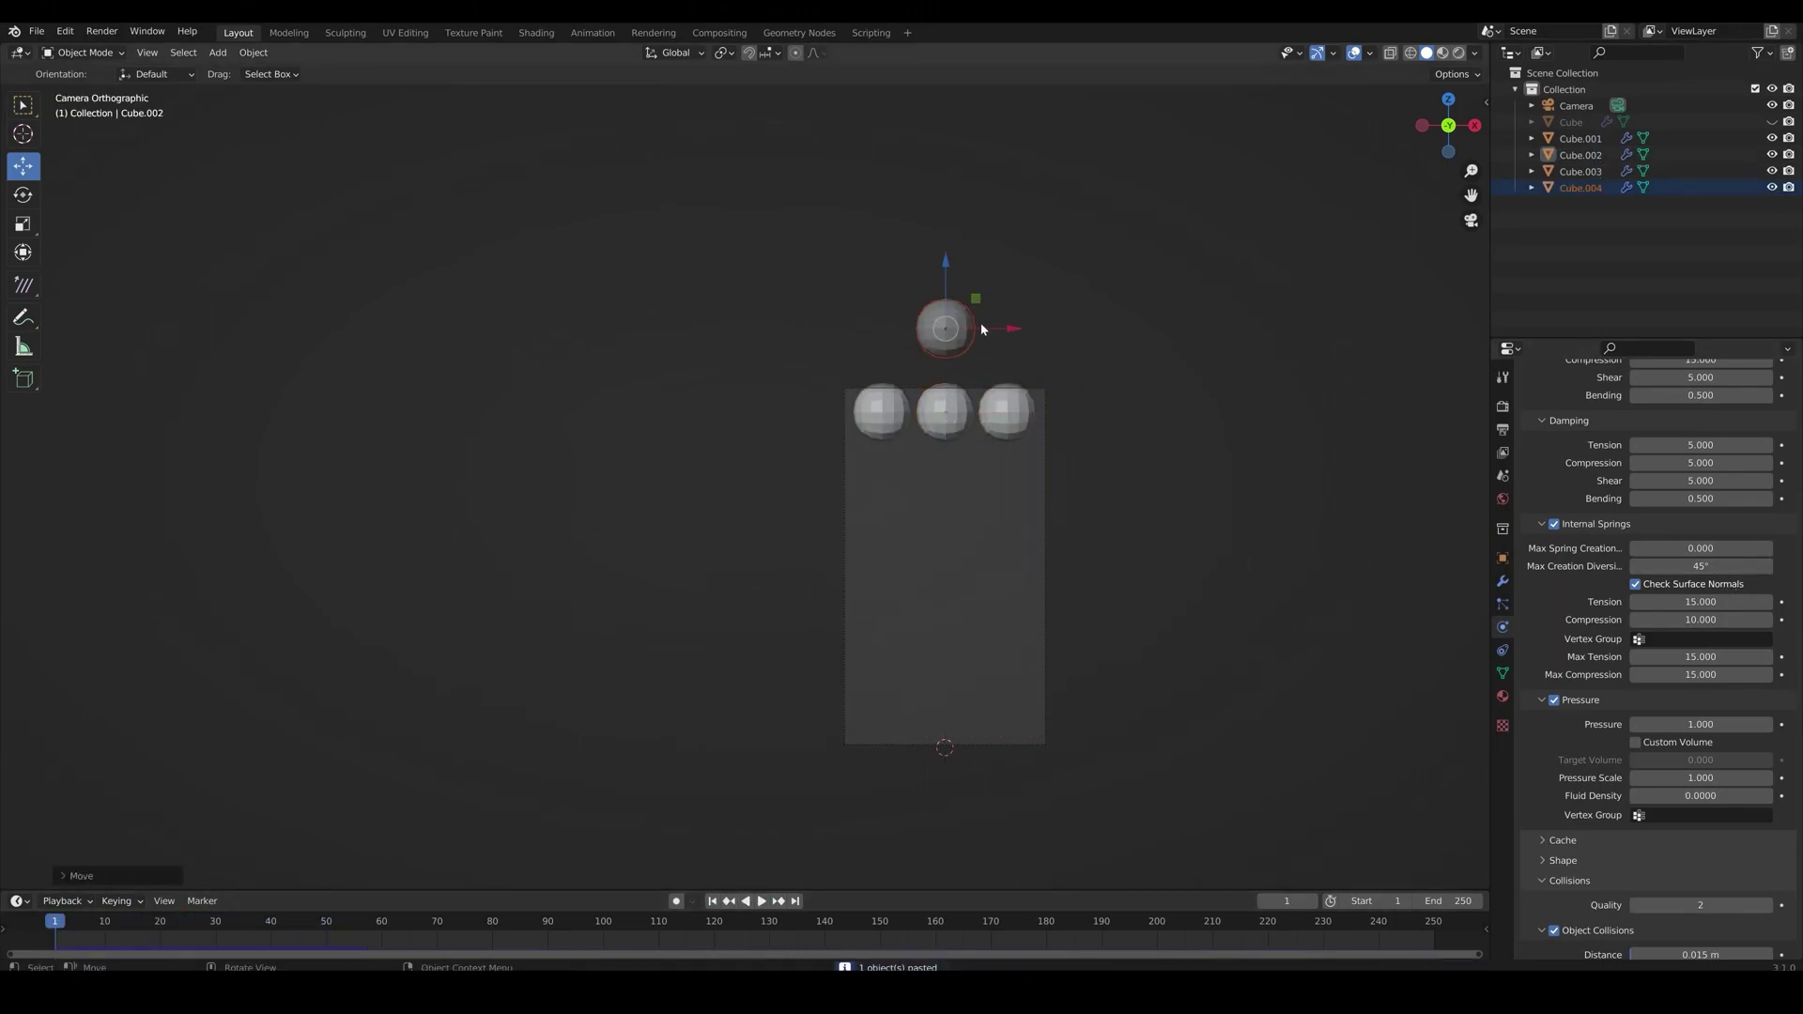
click(881, 411)
click(764, 902)
click(713, 901)
Copy the outer ball on the -X side and stack further pasted balls above the row
click(943, 327)
click(890, 404)
key(ctrl+c)
key(ctrl+v)
drag(883, 338, 1080, 493)
key(ctrl+c)
key(ctrl+v)
drag(945, 315, 944, 168)
Raise the outer ball on the +X side and paste more copies higher up to build a tall staggered column
shift+middle_drag(948, 235, 977, 472)
click(1038, 419)
drag(1039, 355, 1039, 285)
key(ctrl+c)
key(ctrl+v)
drag(977, 465, 1003, 78)
shift+middle_drag(977, 658, 977, 463)
Play the simulation of the stacked column of balls and return to the start of the timeline
click(763, 903)
click(764, 902)
click(49, 921)
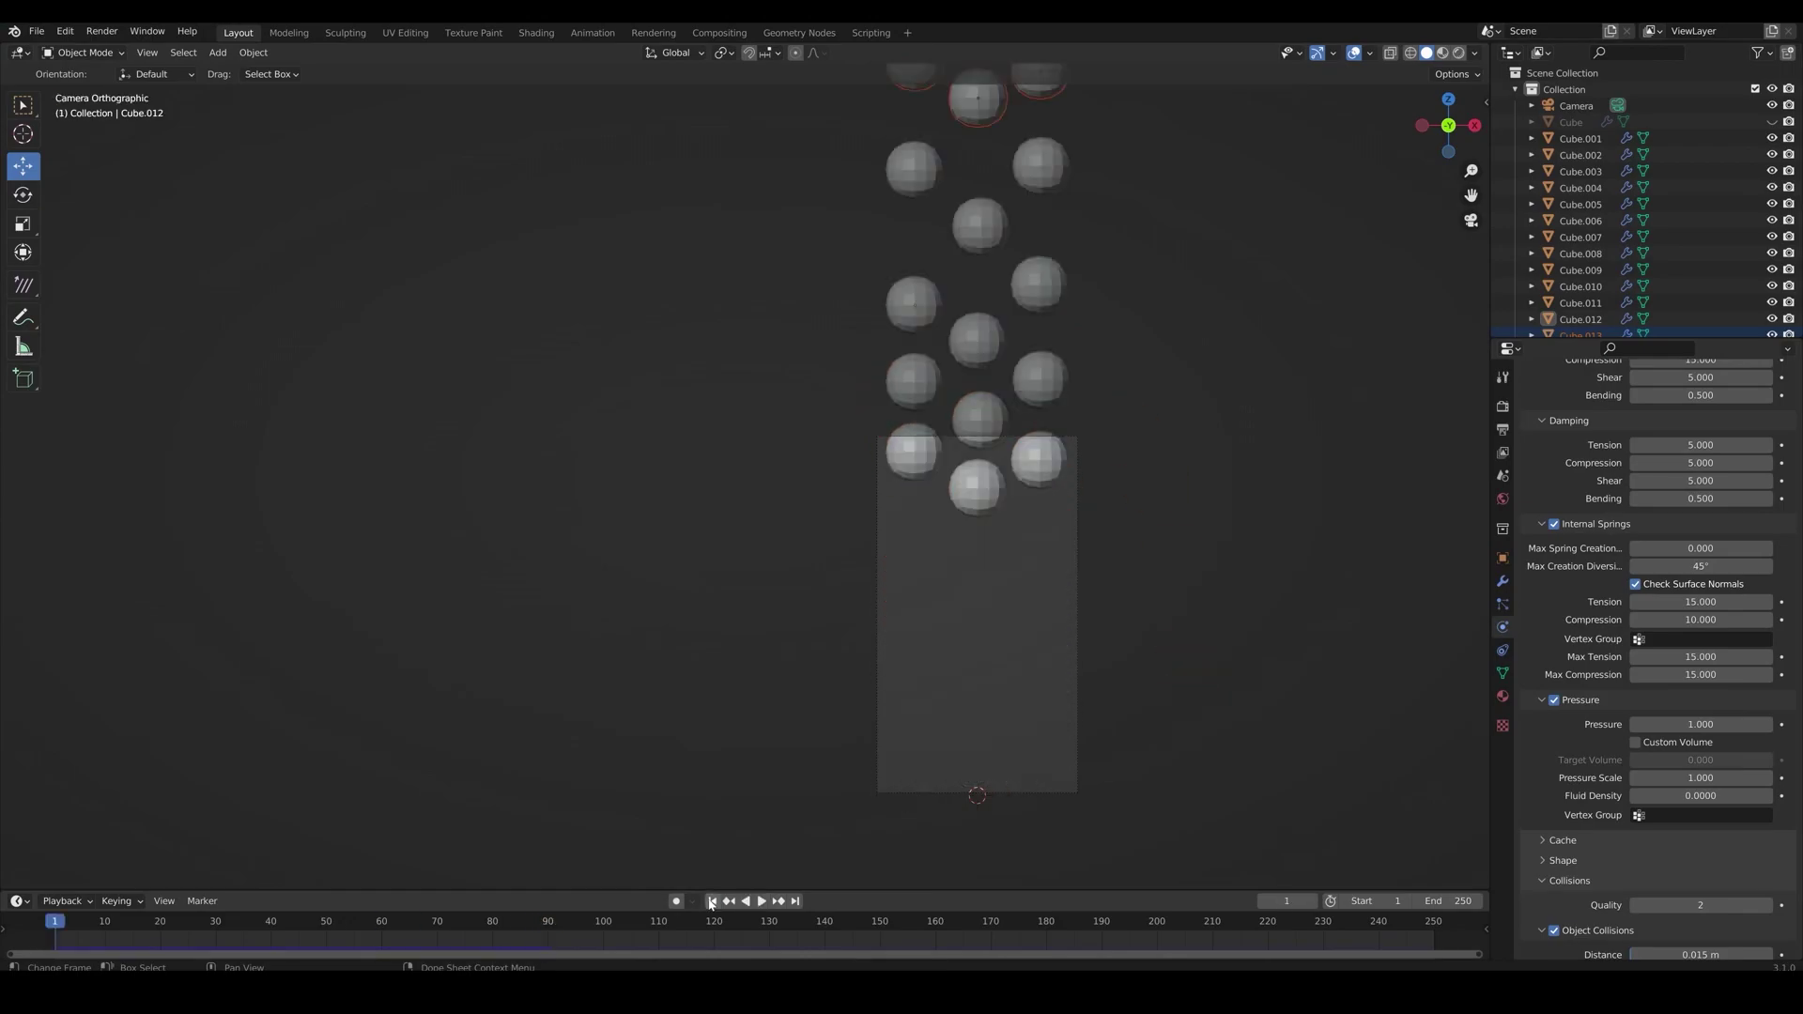
Reposition individual balls in the column to stagger them and even out their spacing
shift+middle_drag(956, 556, 992, 662)
click(1009, 589)
drag(1040, 559, 984, 617)
click(1070, 561)
drag(1100, 531, 1076, 591)
shift+middle_drag(1005, 422, 1013, 530)
click(1021, 433)
drag(1021, 368, 1019, 389)
scroll(1127, 563, down, 2)
click(1062, 286)
Play back the baked cloth simulation and return to frame 1
click(761, 903)
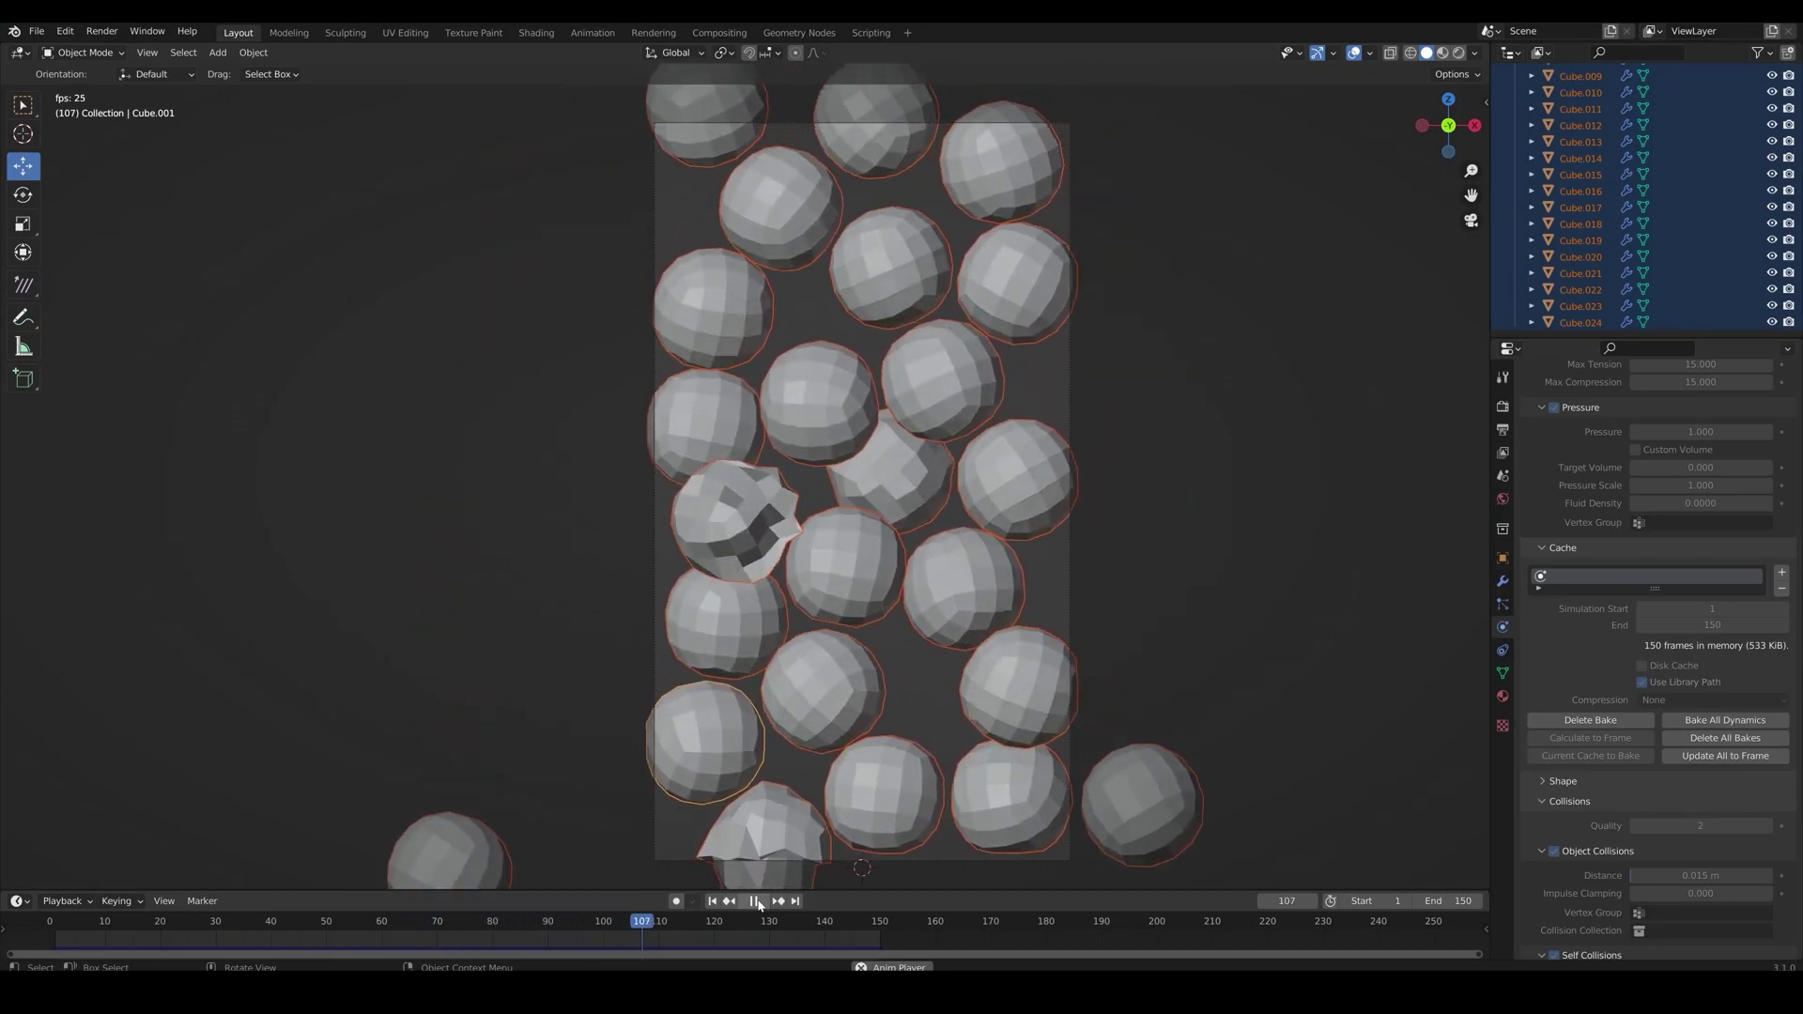
click(760, 902)
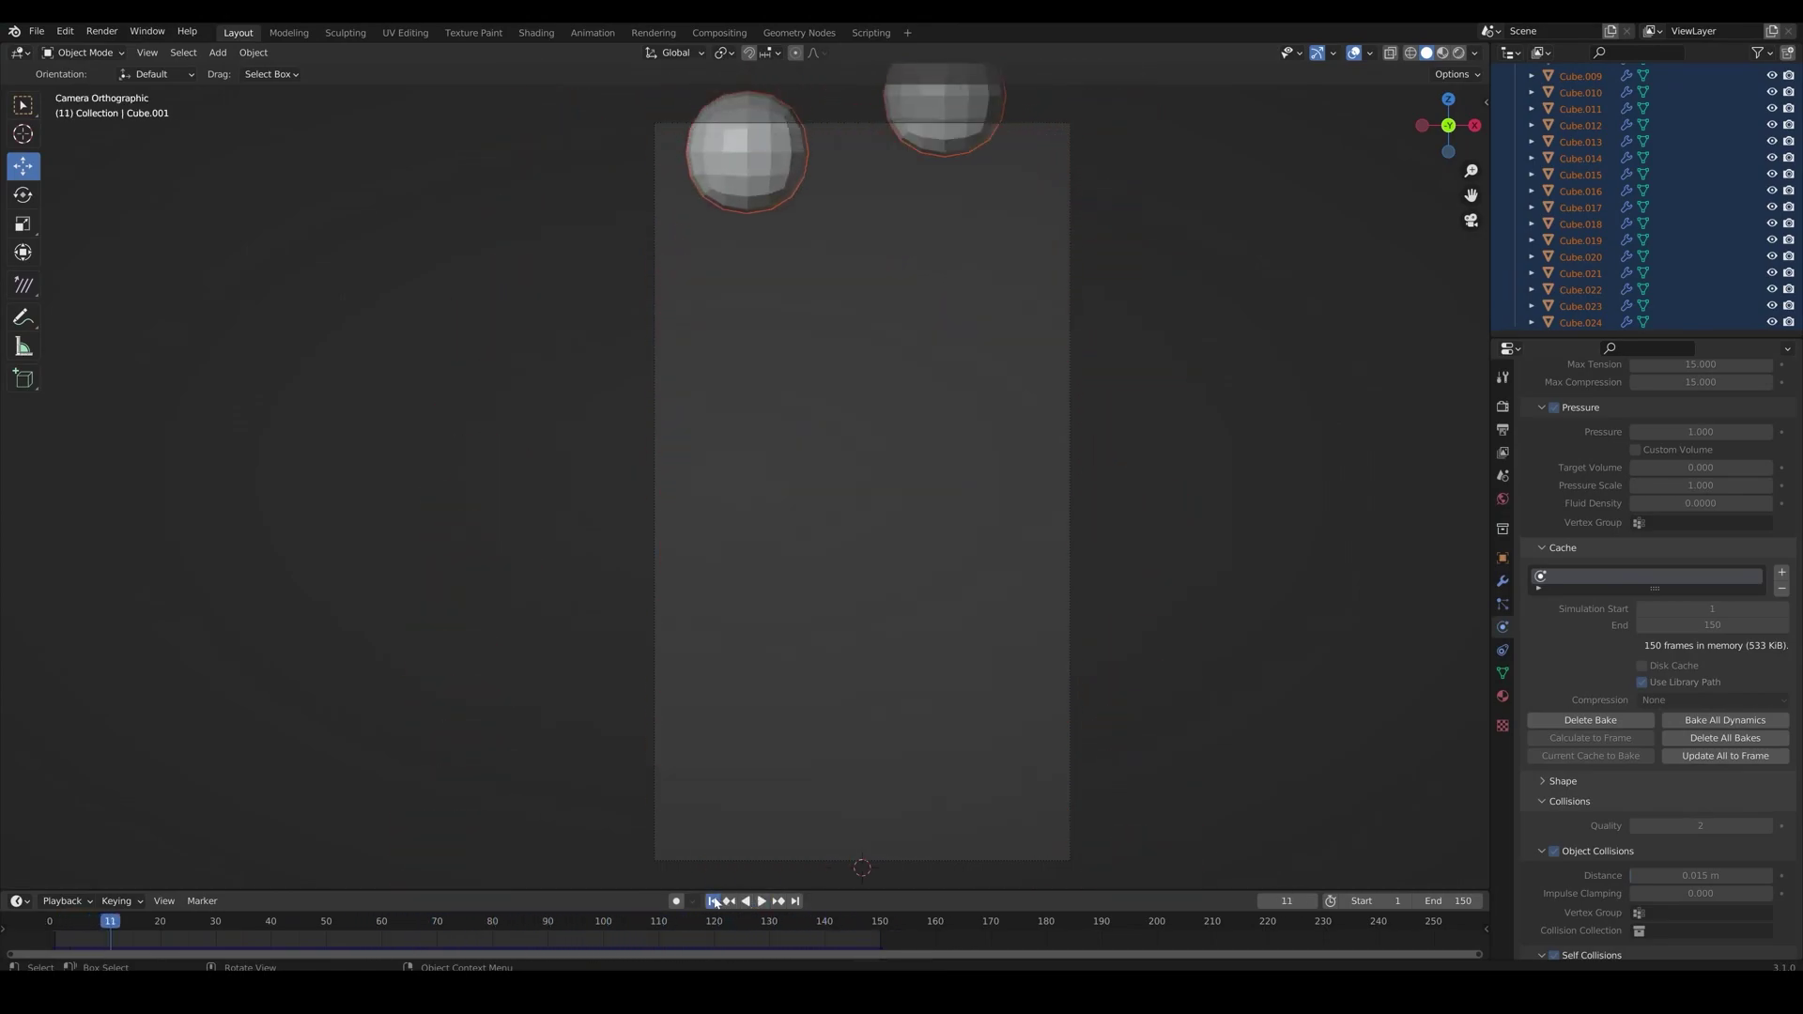
click(714, 902)
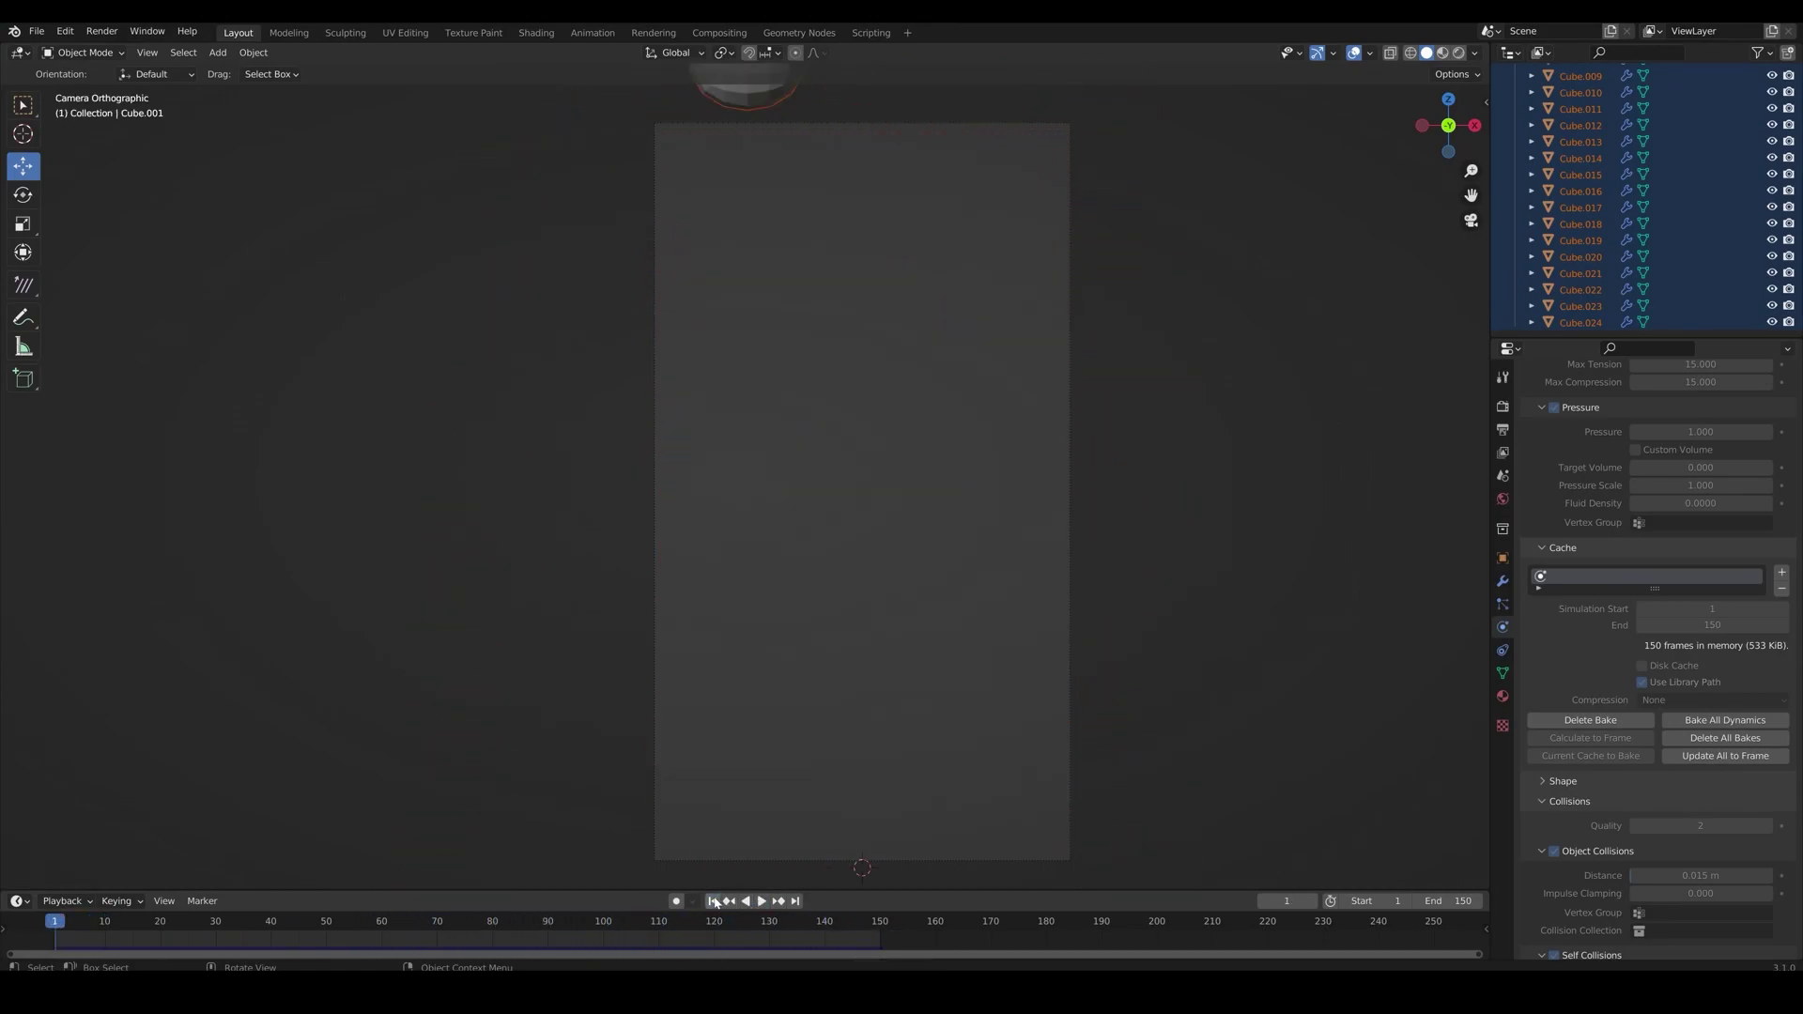
Add a Subdivision Surface modifier to one of the simulated balls
click(1501, 582)
click(1537, 406)
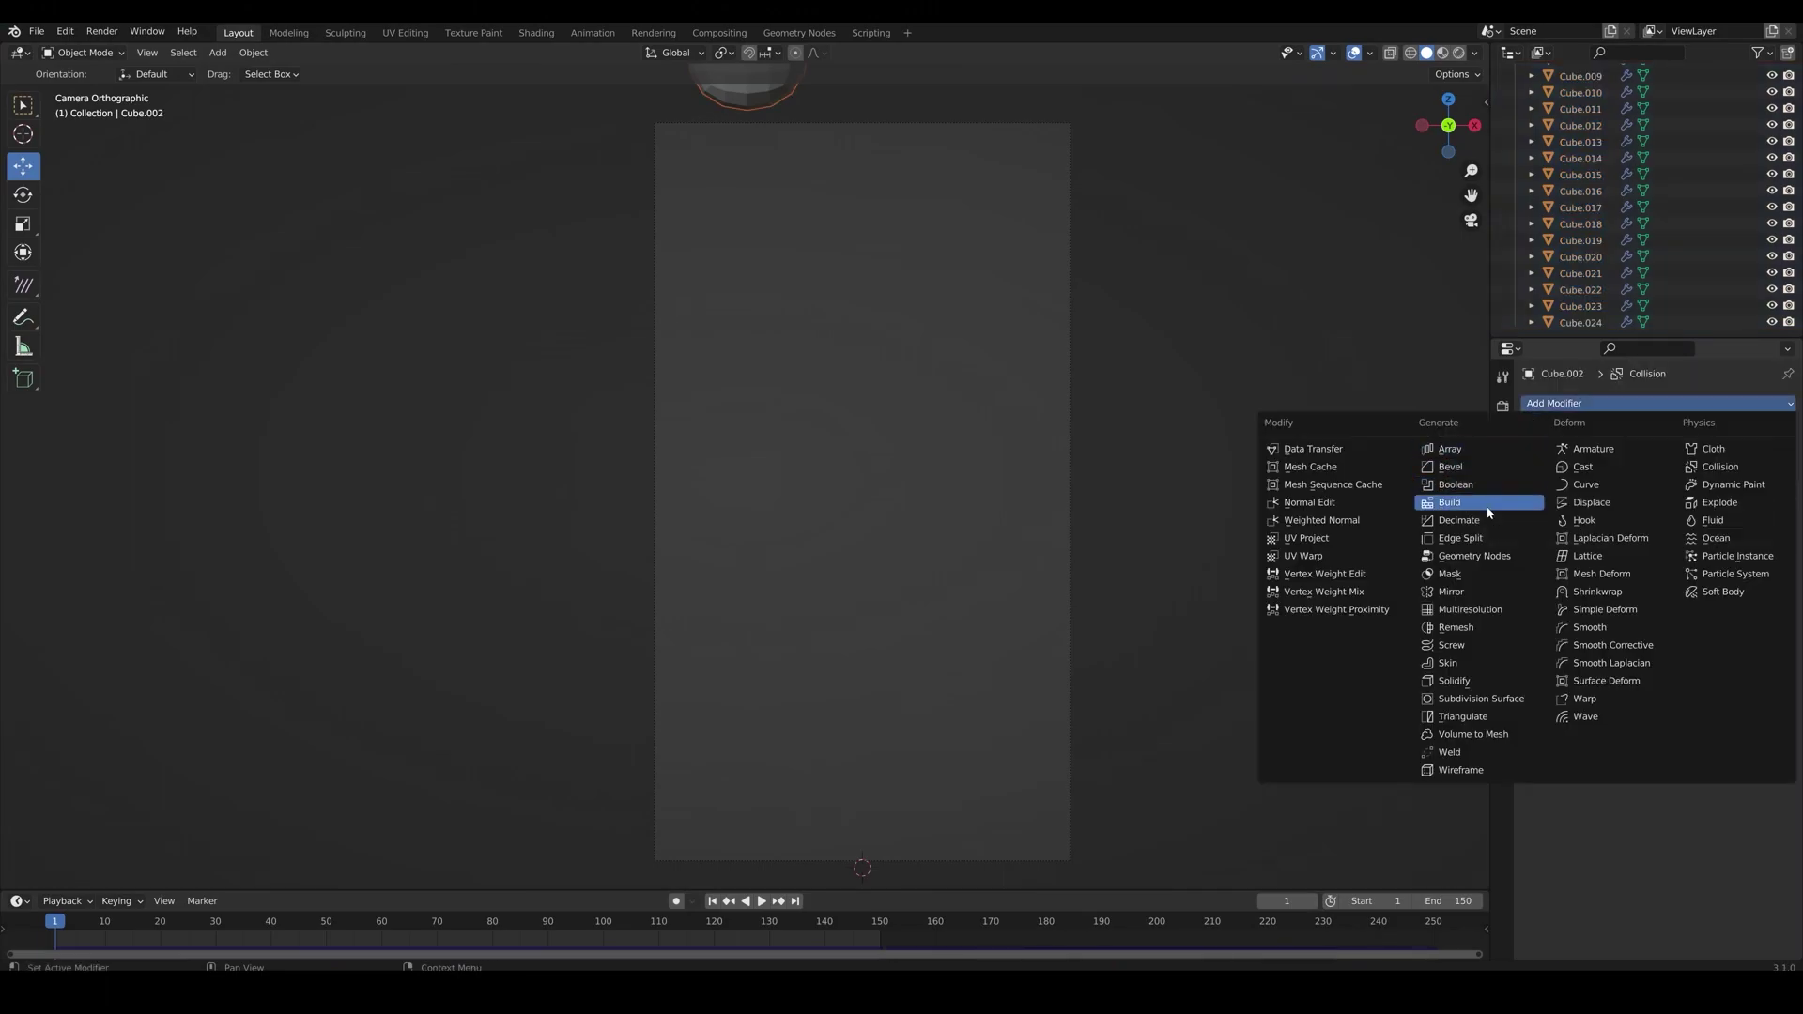
click(1522, 702)
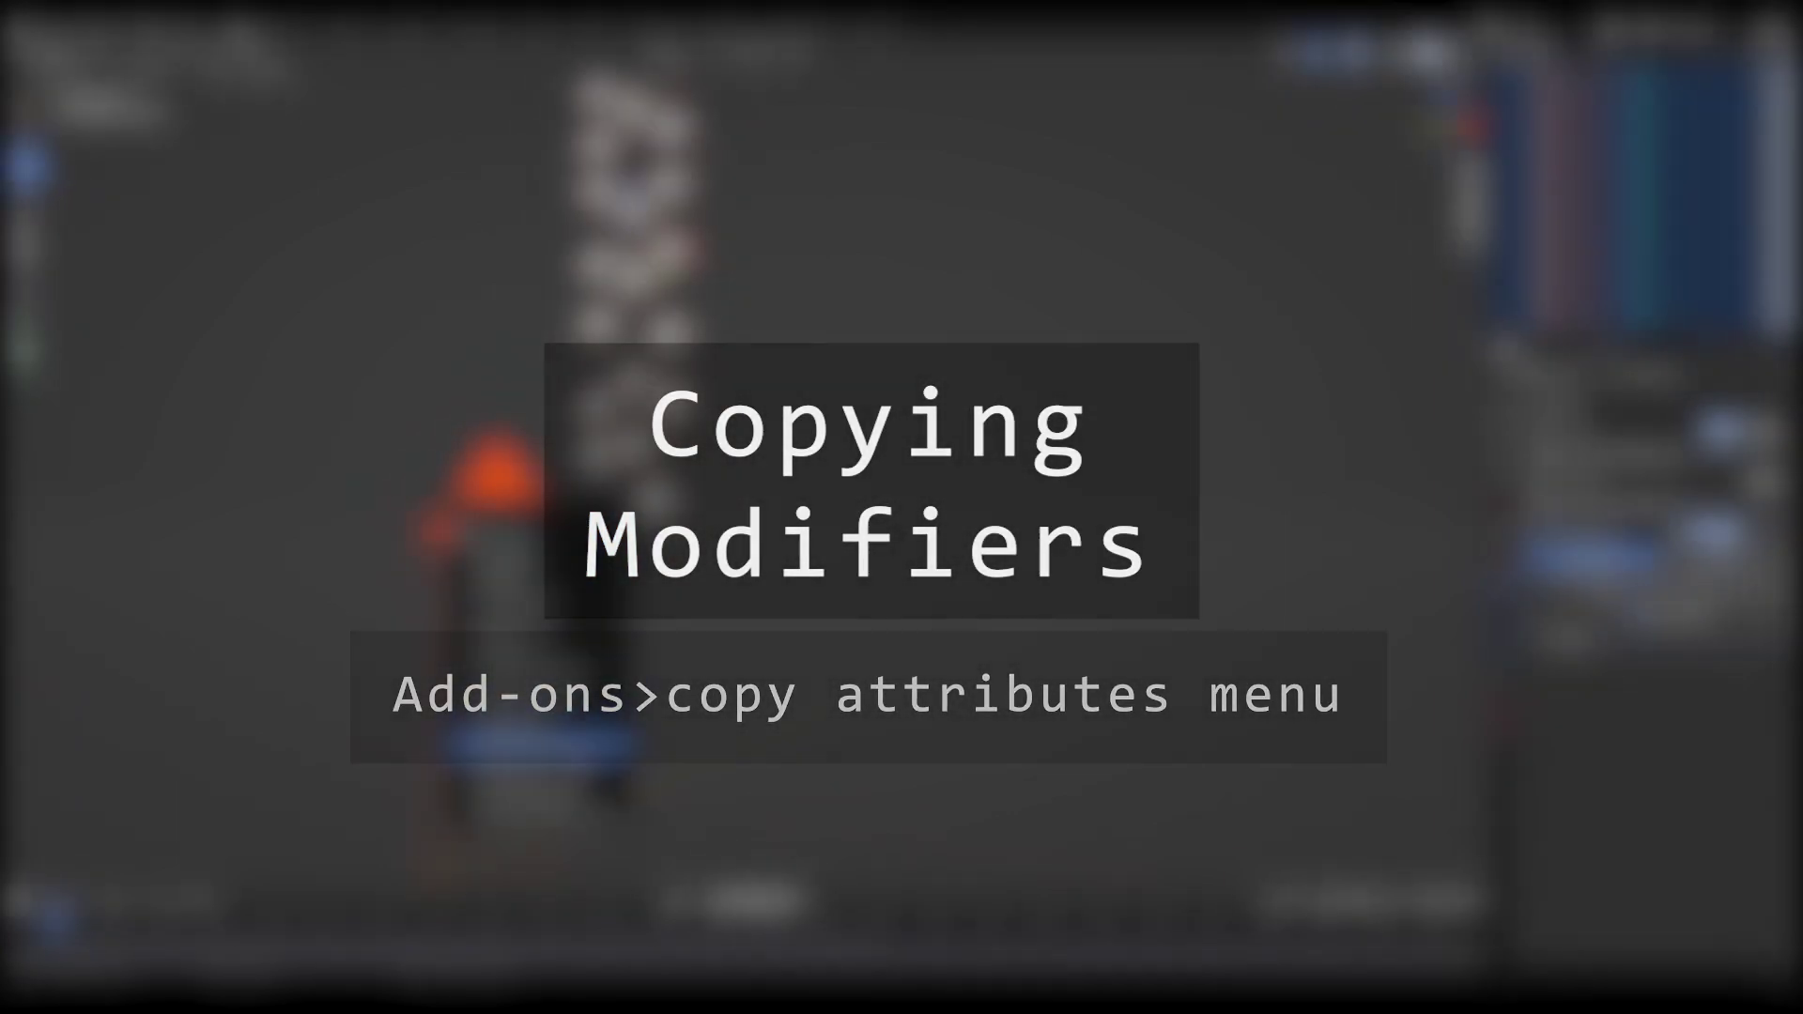
Copy the Subdivision modifier from the lowest ball to all the other balls with Copy Selected Modifiers
click(577, 729)
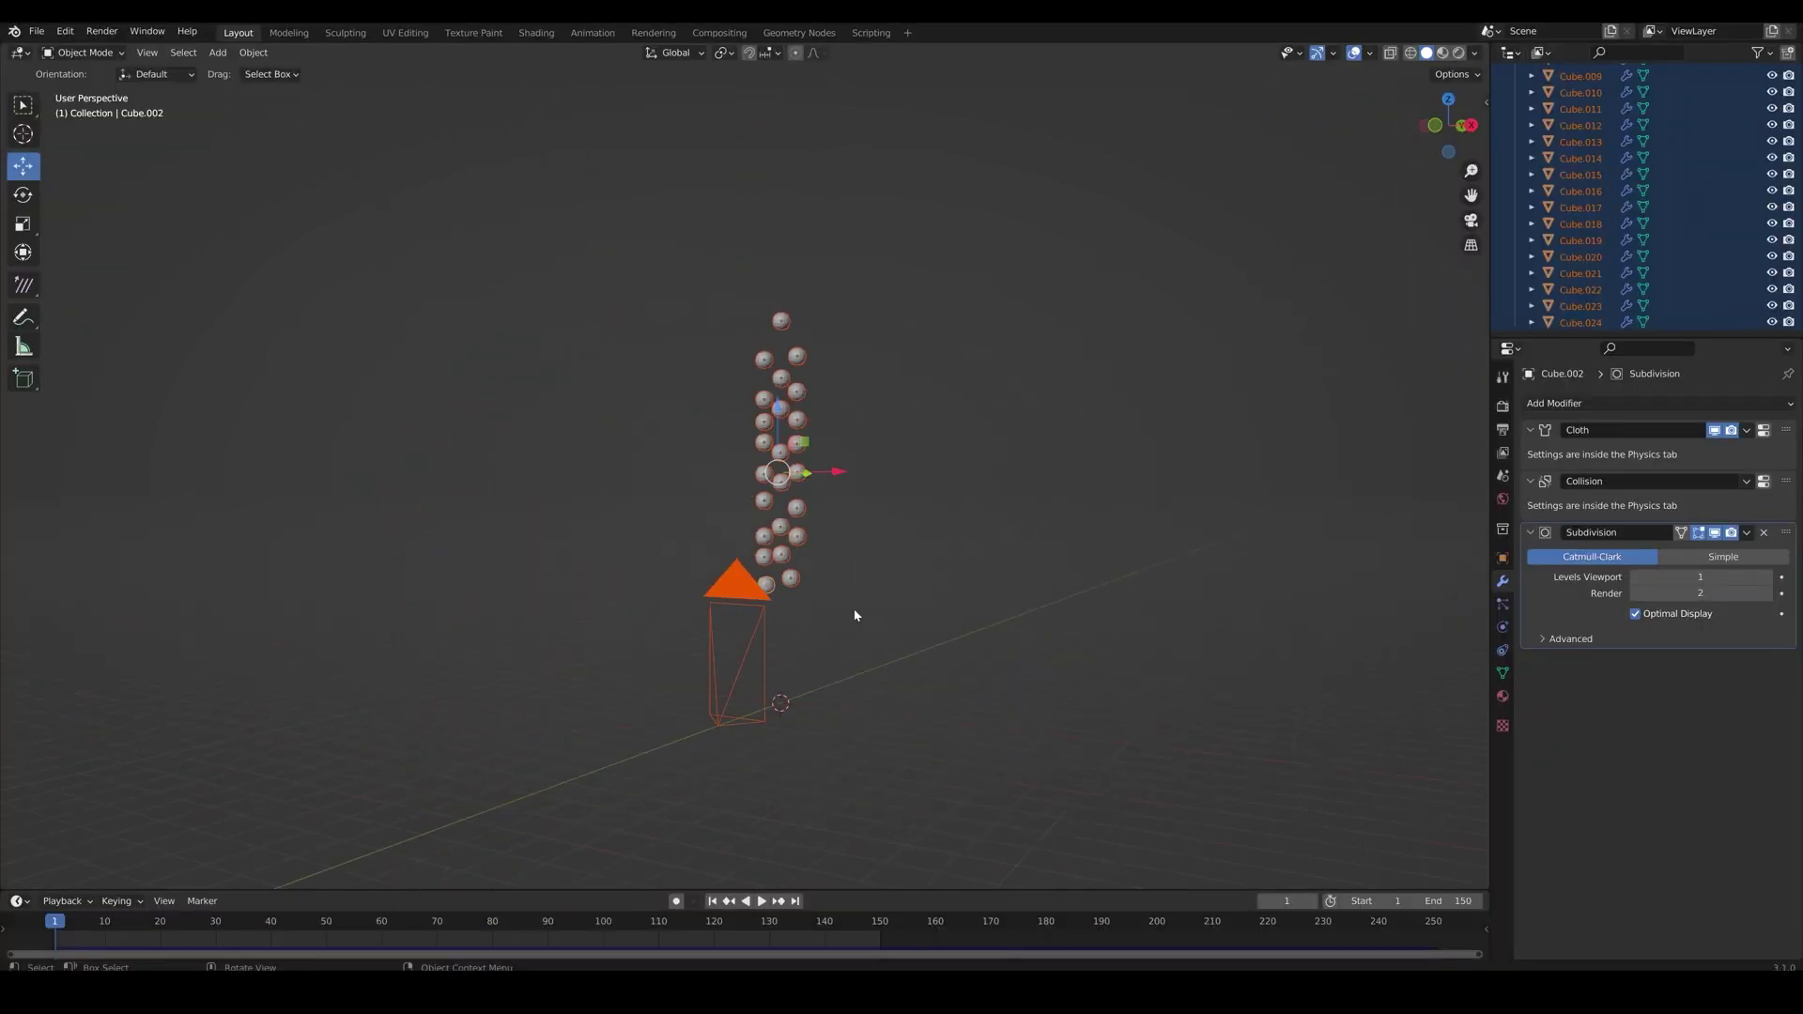
drag(740, 286, 890, 636)
drag(890, 635, 890, 636)
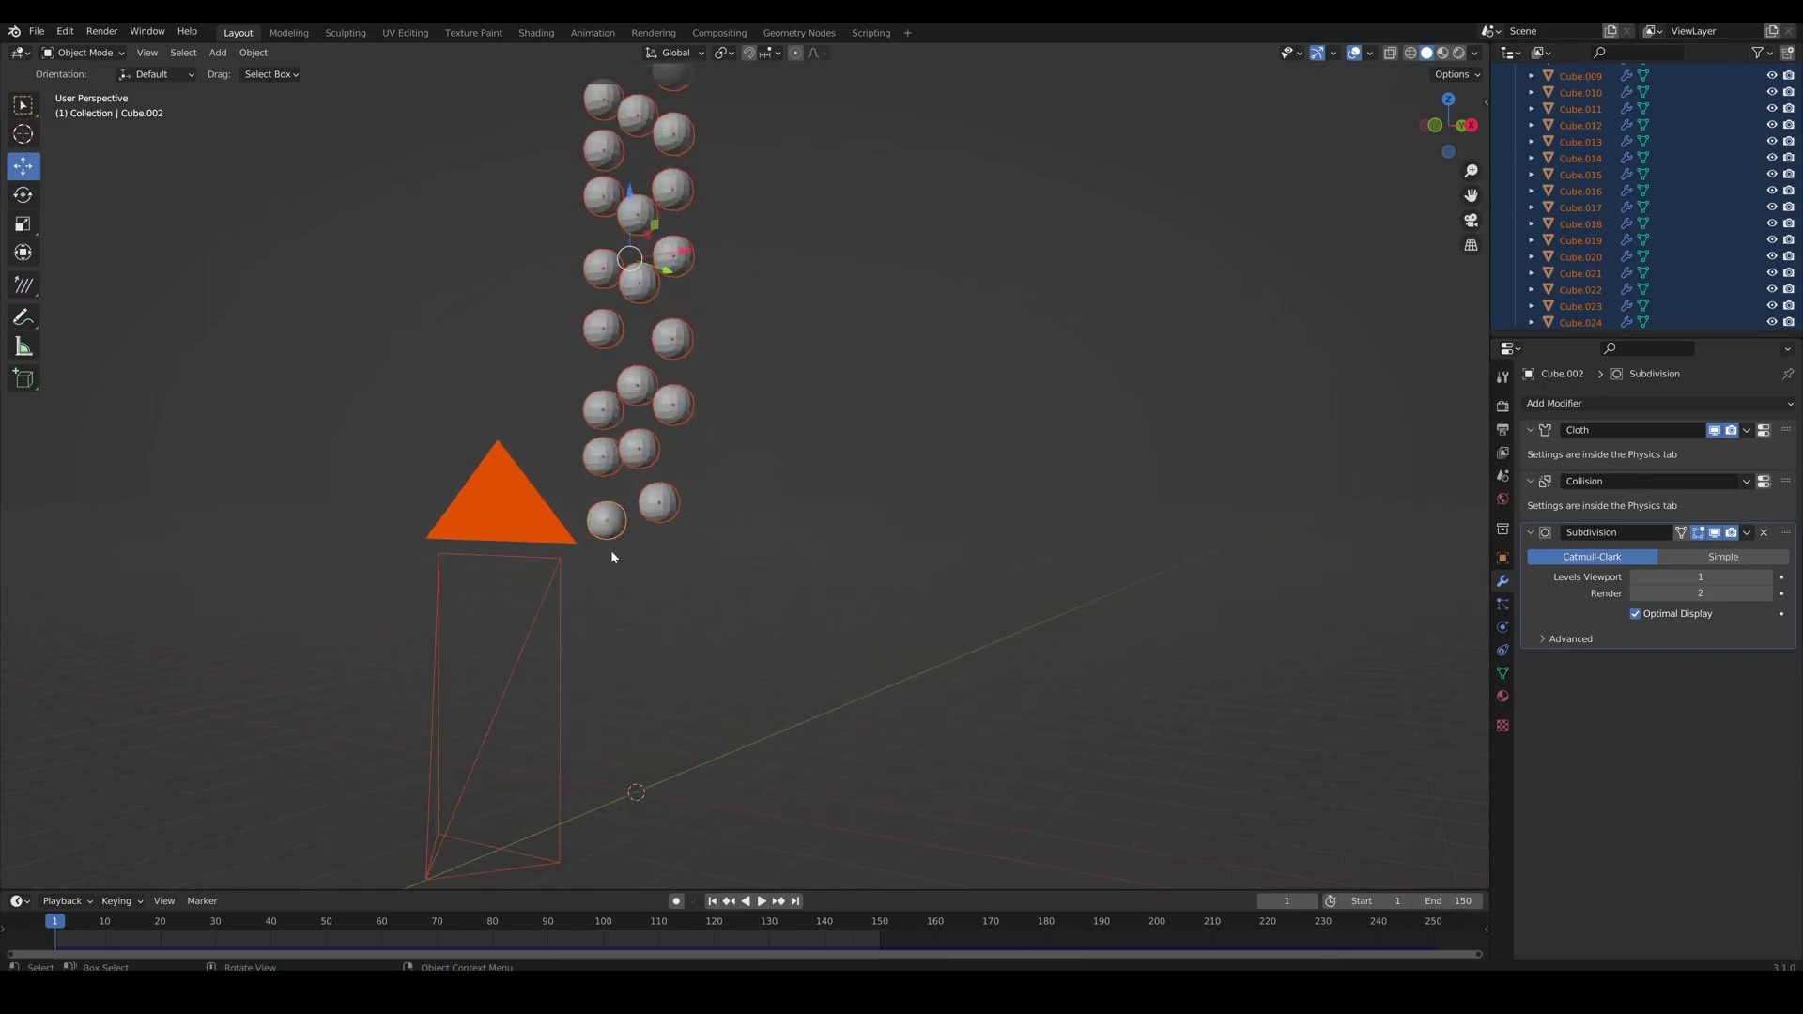
shift+click(602, 523)
shift+click(602, 524)
right_click(600, 529)
key(ctrl+c)
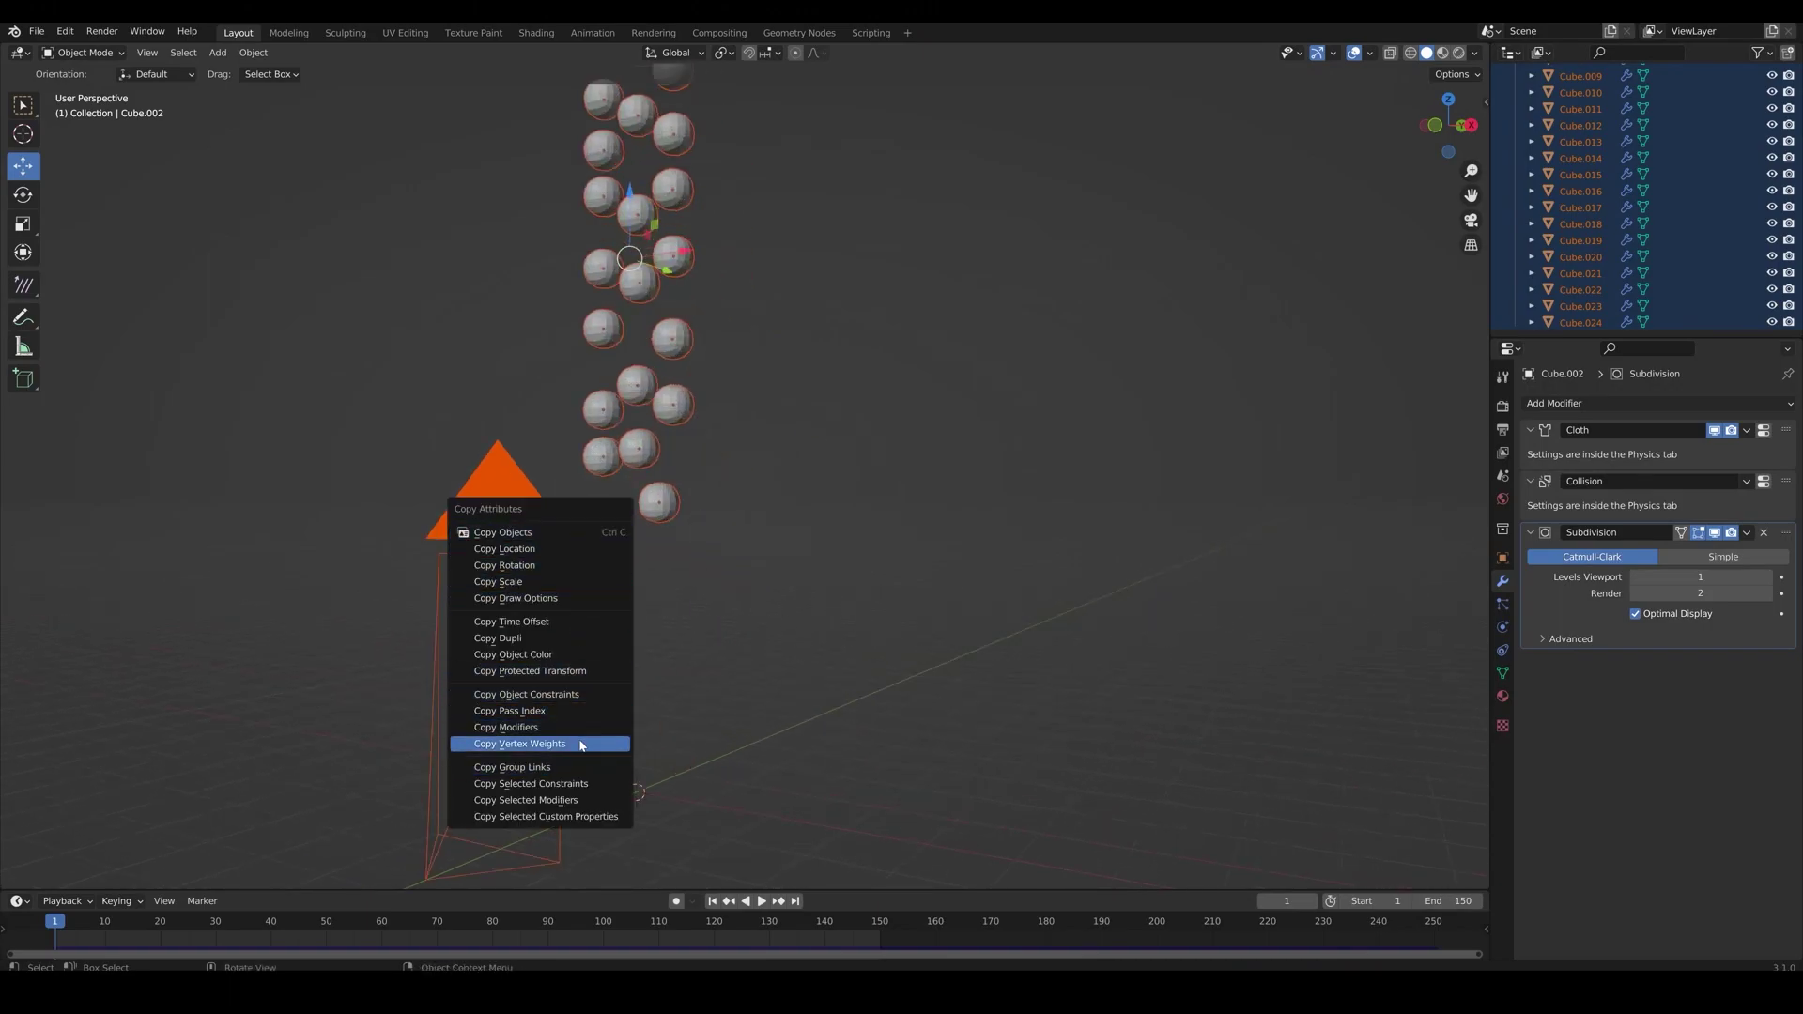
click(580, 800)
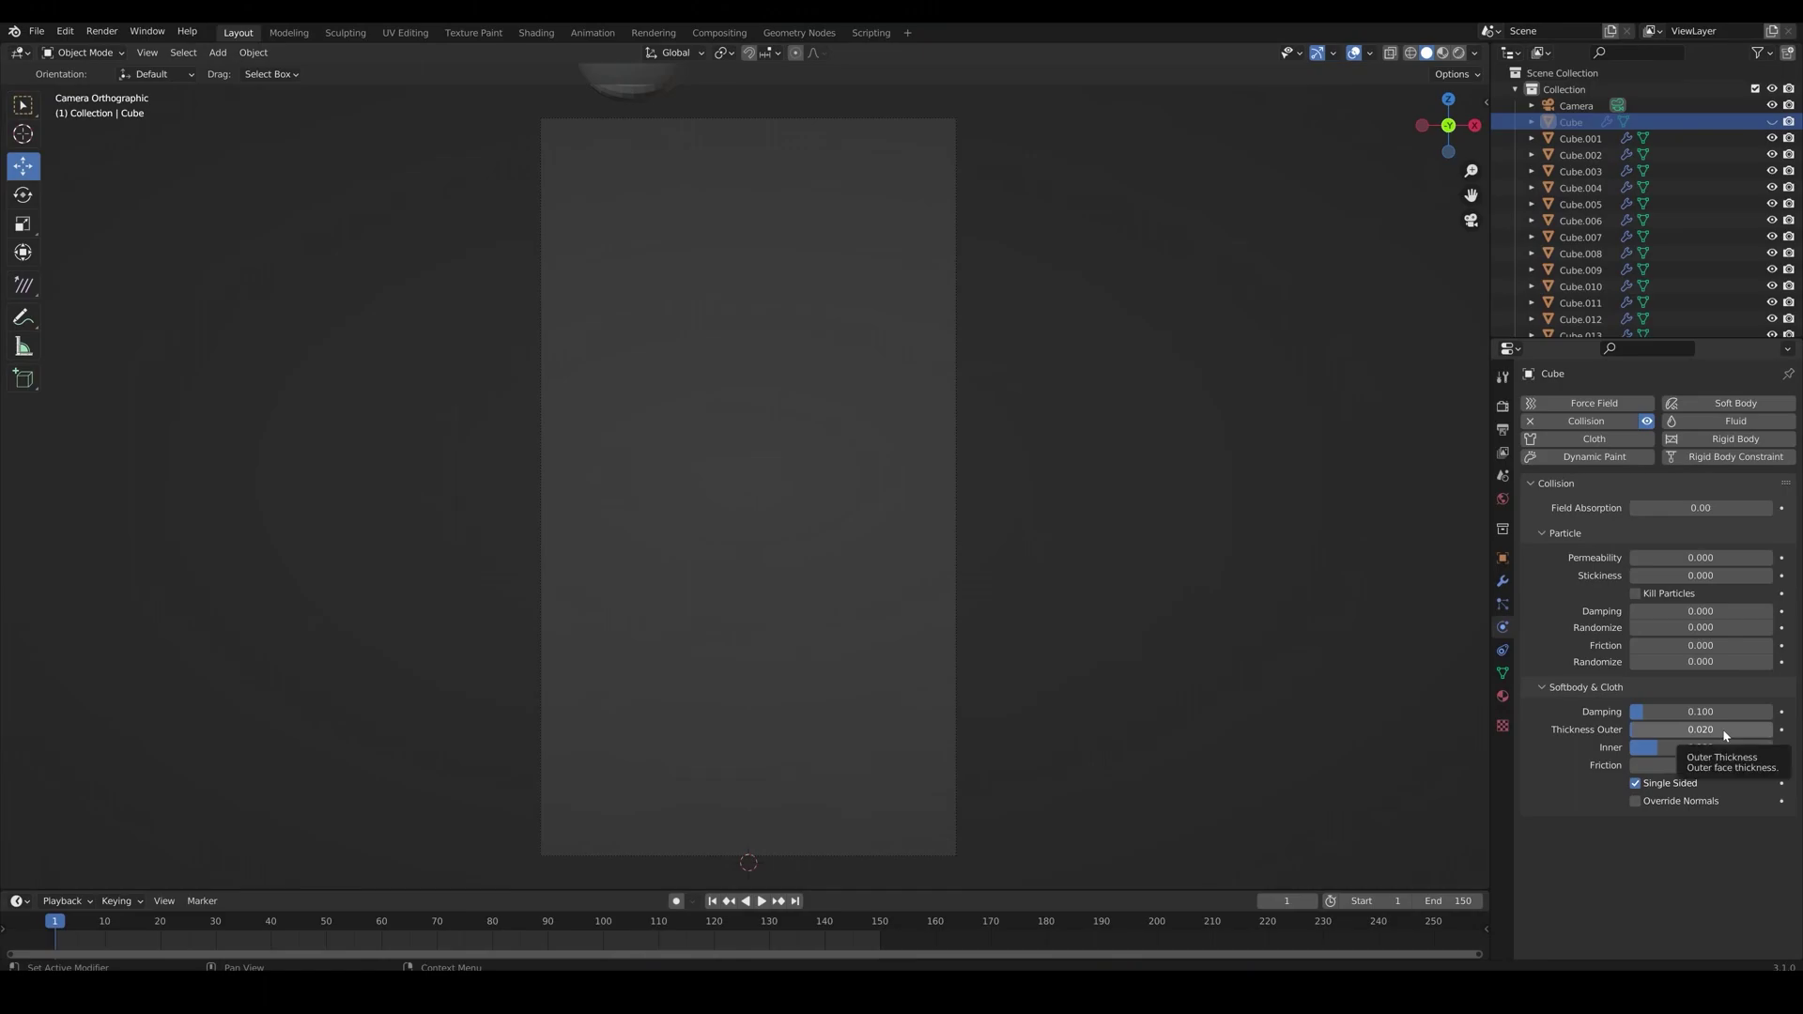
Set the box's collision outer and inner thickness to 0.001 and play back the simulation in the camera view
click(1725, 729)
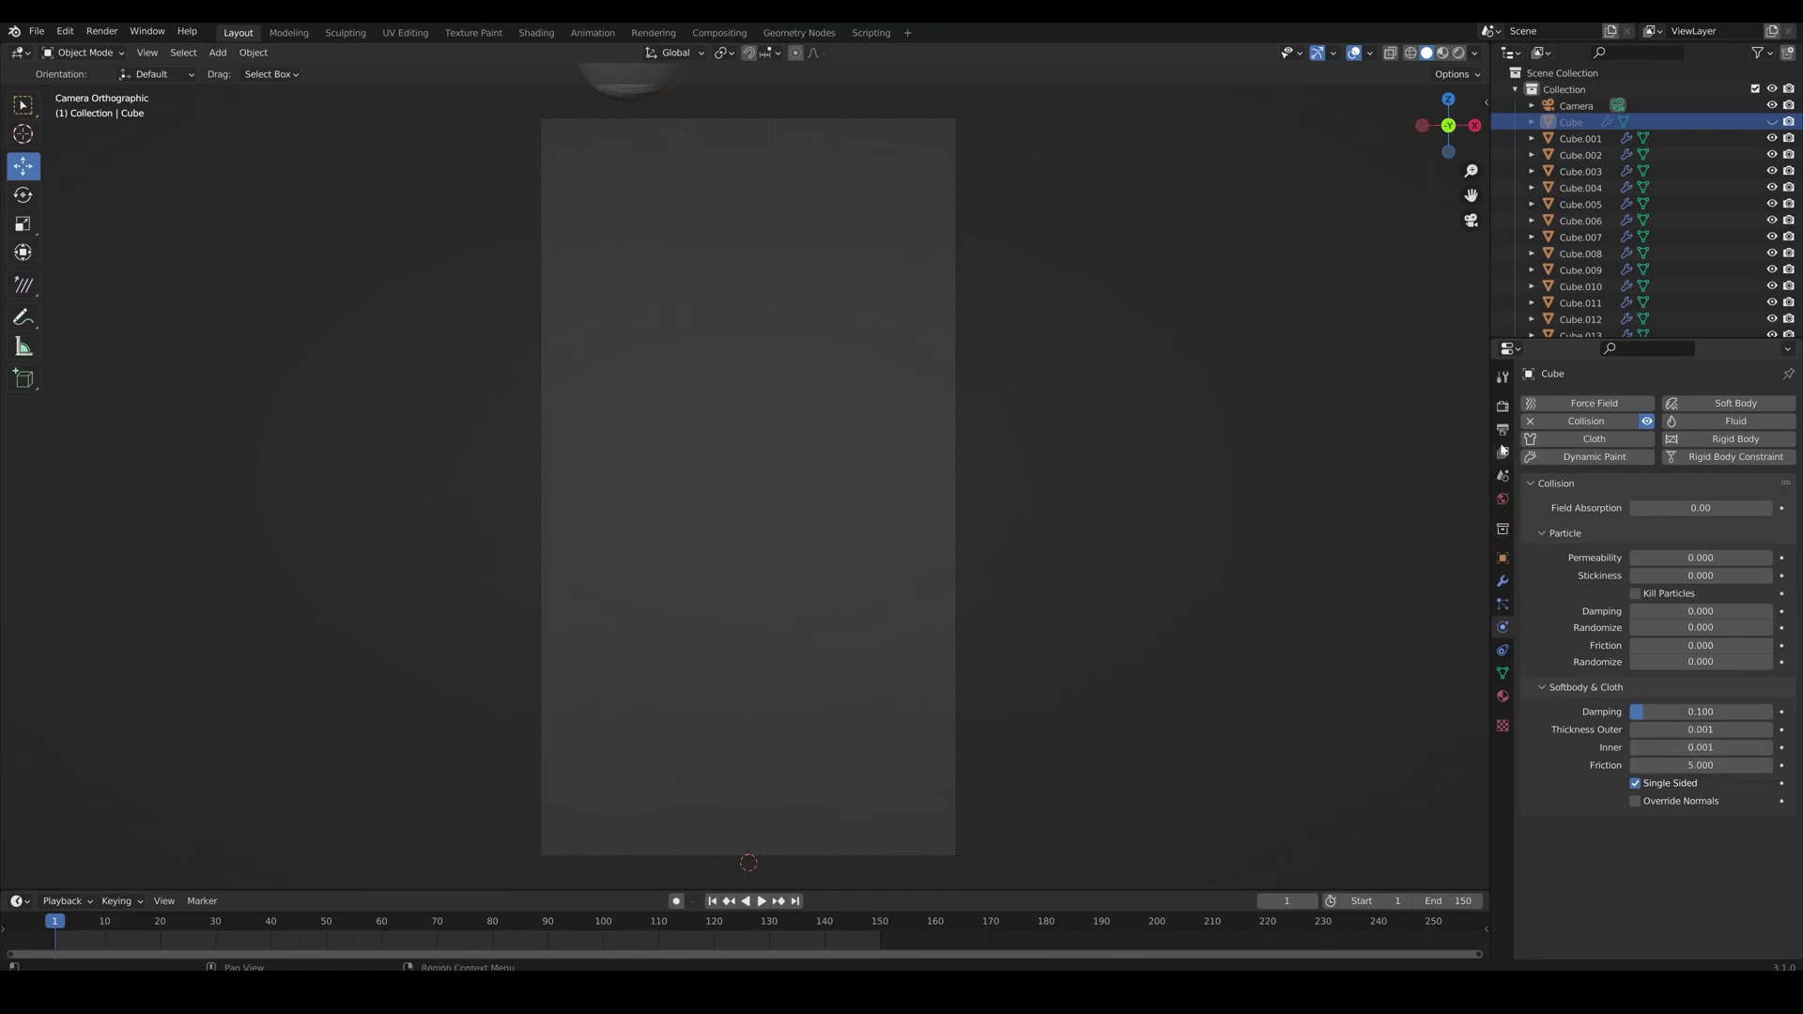
click(759, 900)
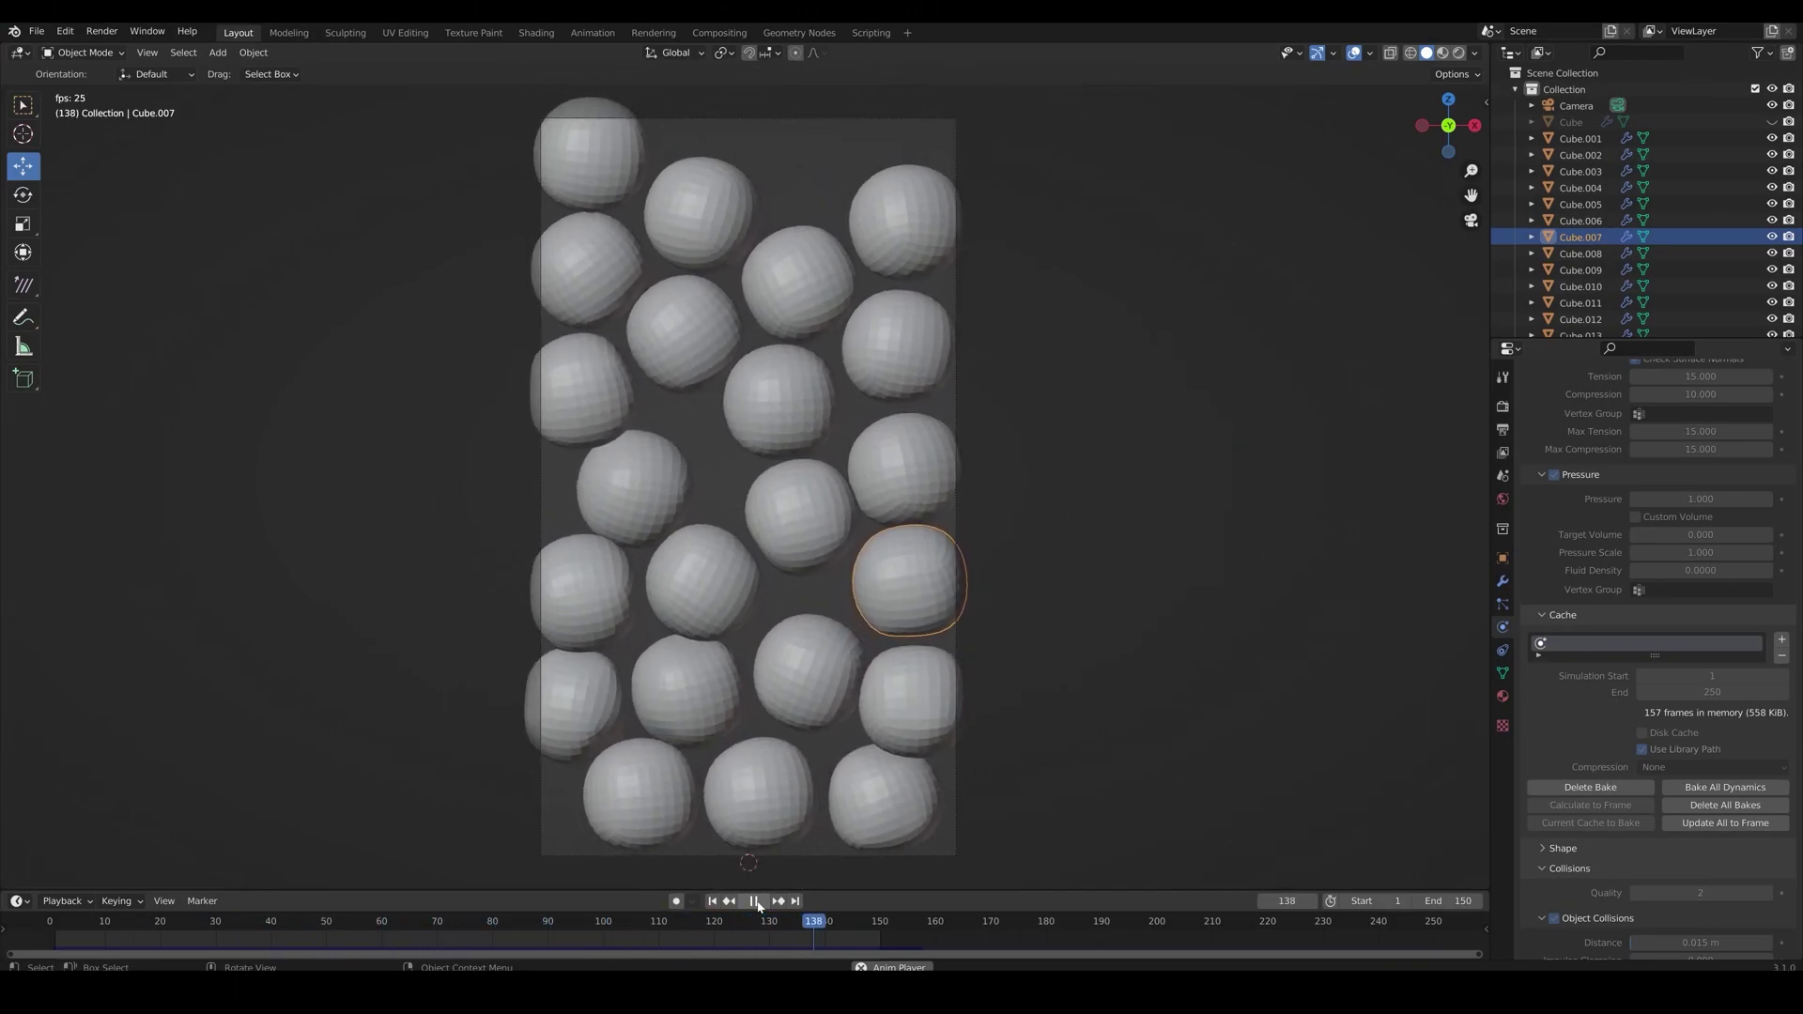
click(756, 901)
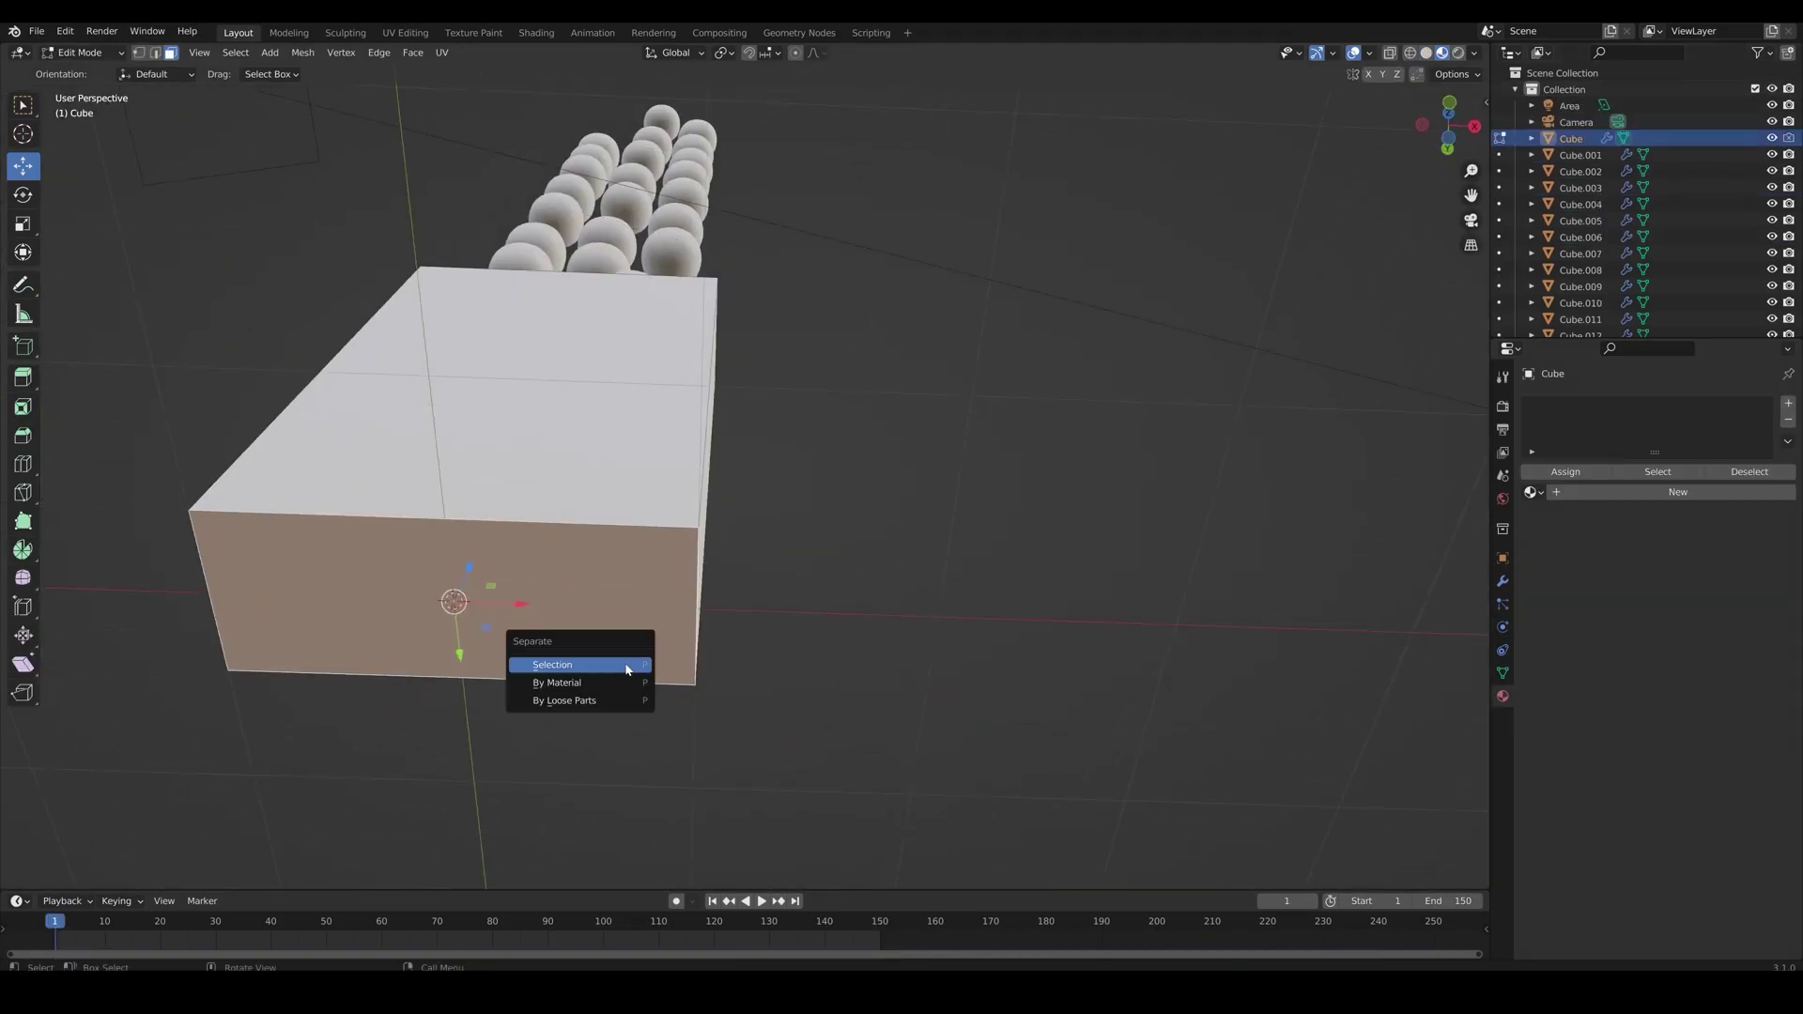
Separate the selected bottom face of the box into its own object, return to Object Mode and select it
click(625, 664)
key(Tab)
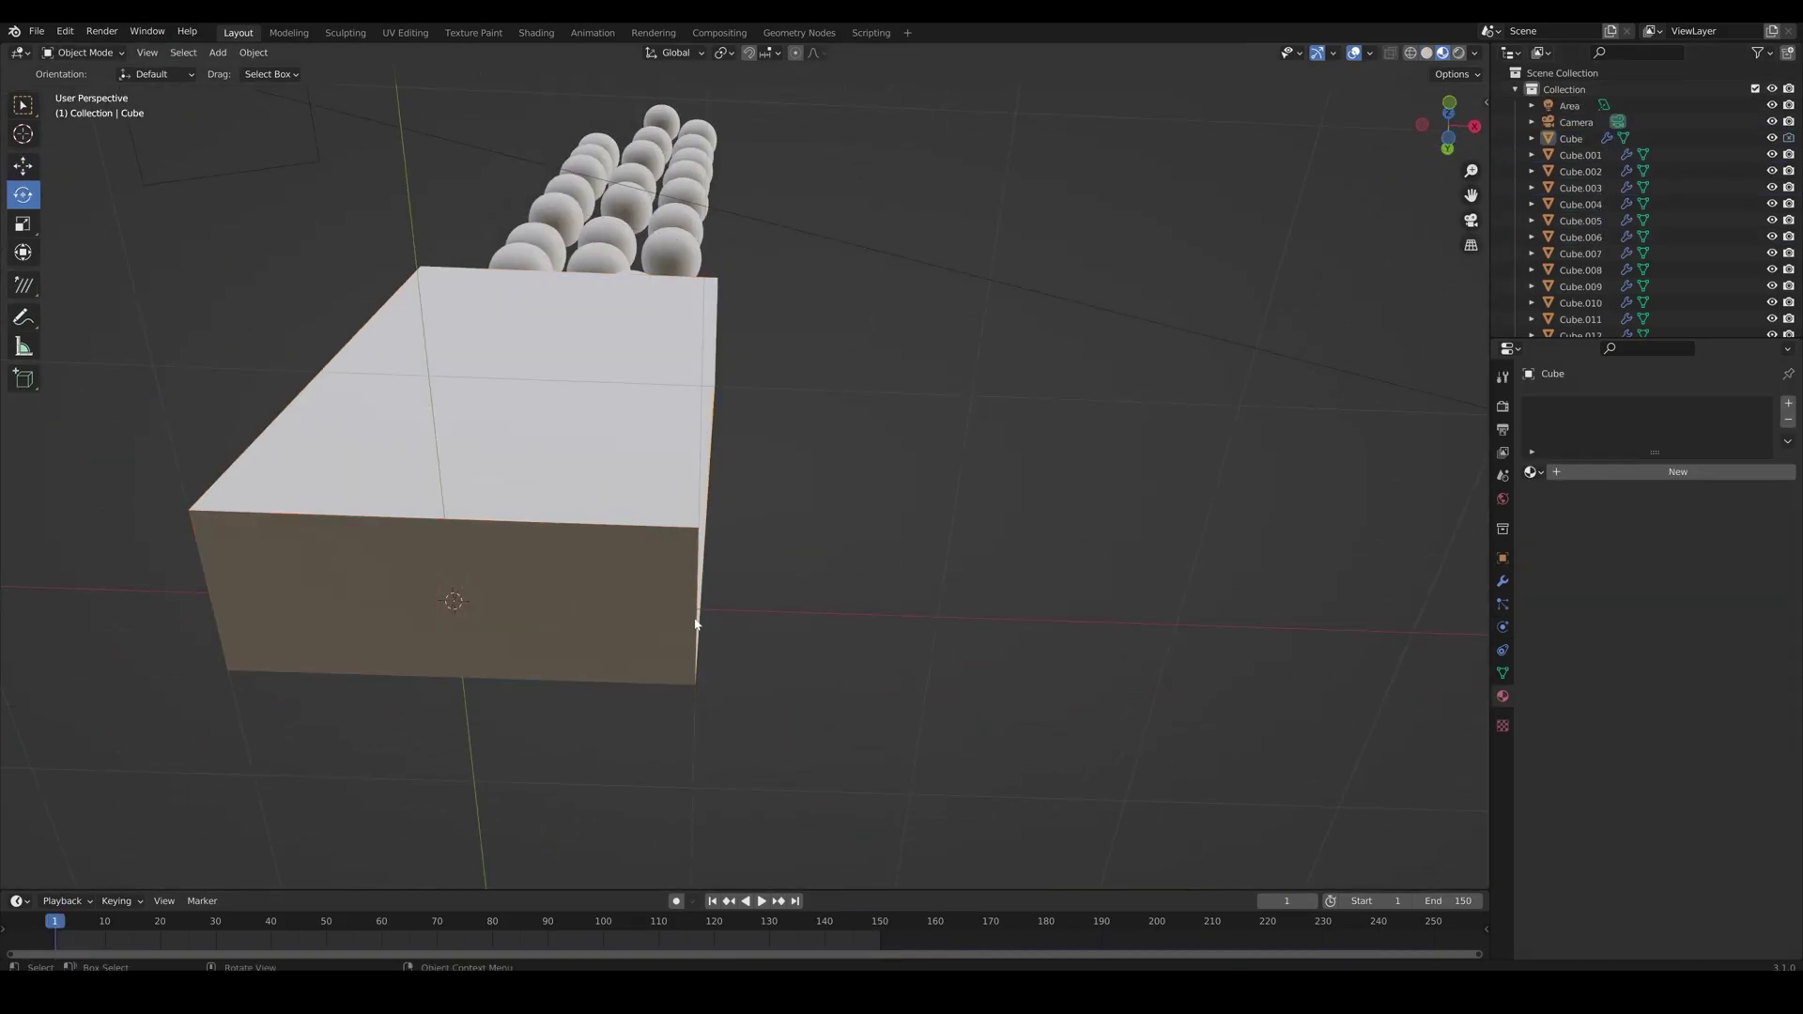
click(672, 616)
middle_drag(673, 616, 657, 700)
click(23, 166)
drag(511, 621, 1023, 596)
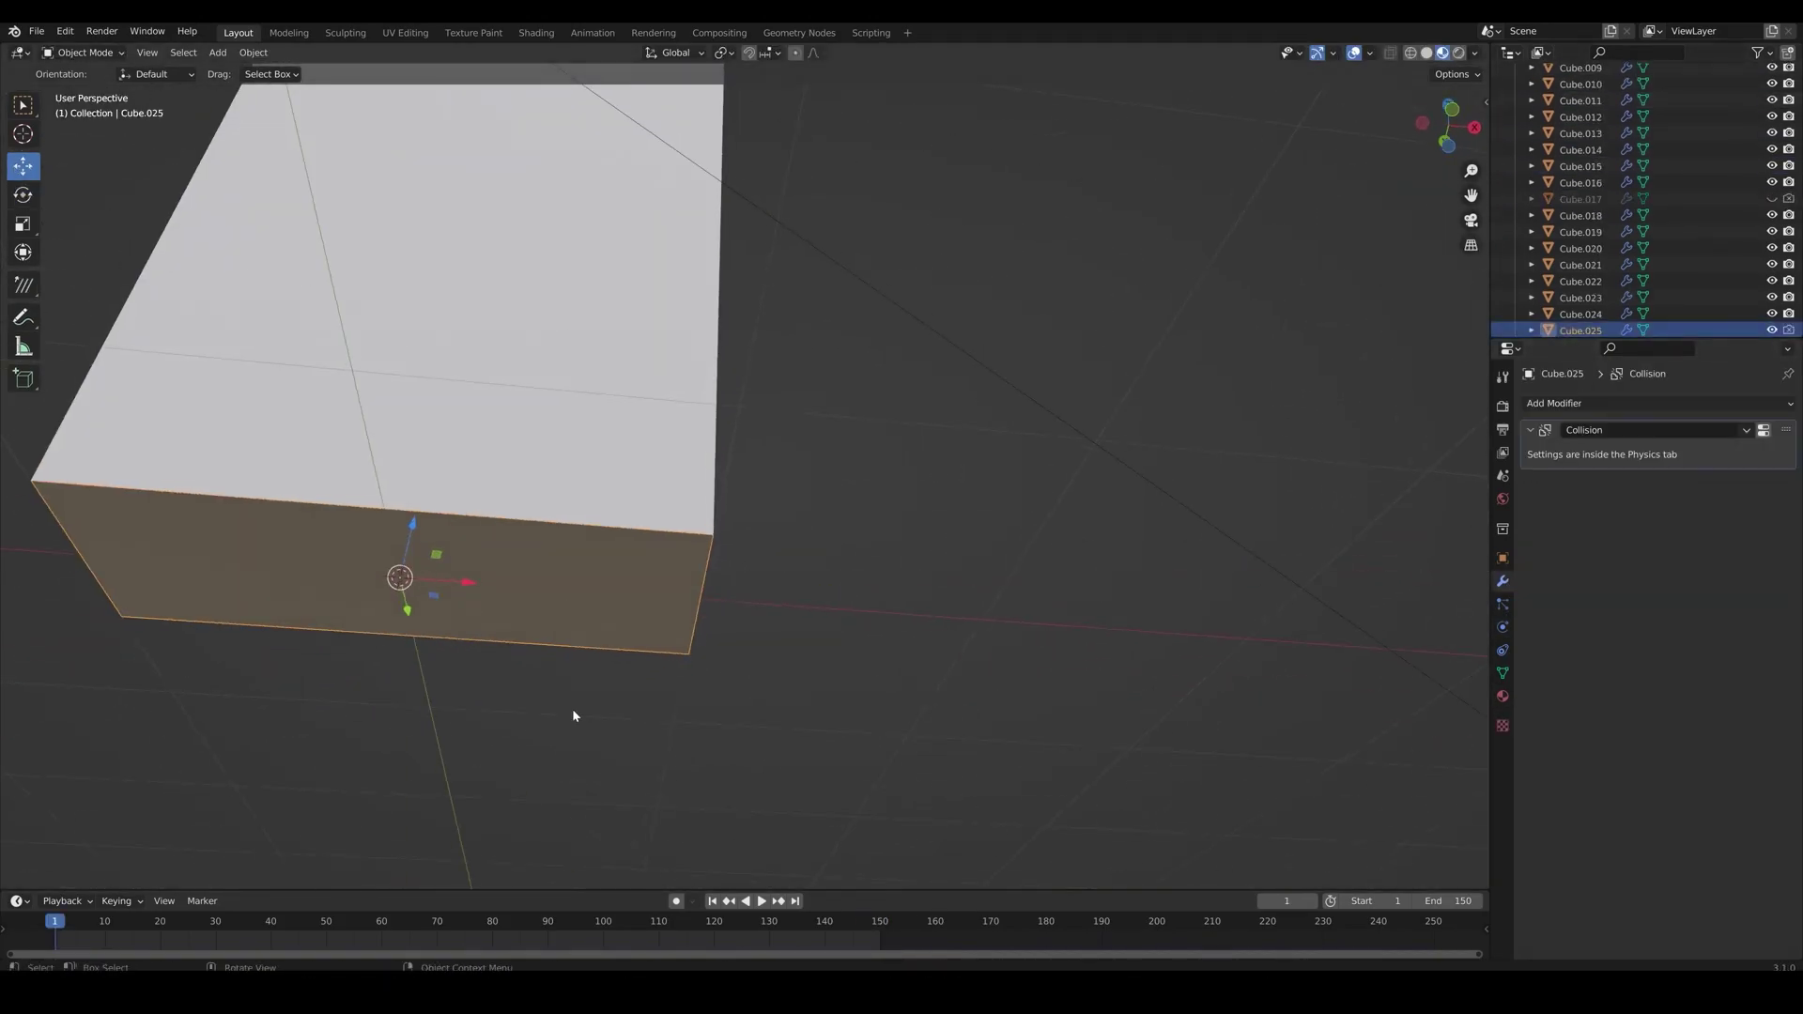
Apply the object transforms of the separated bottom face
middle_drag(572, 712, 787, 621)
key(ctrl+a)
click(859, 675)
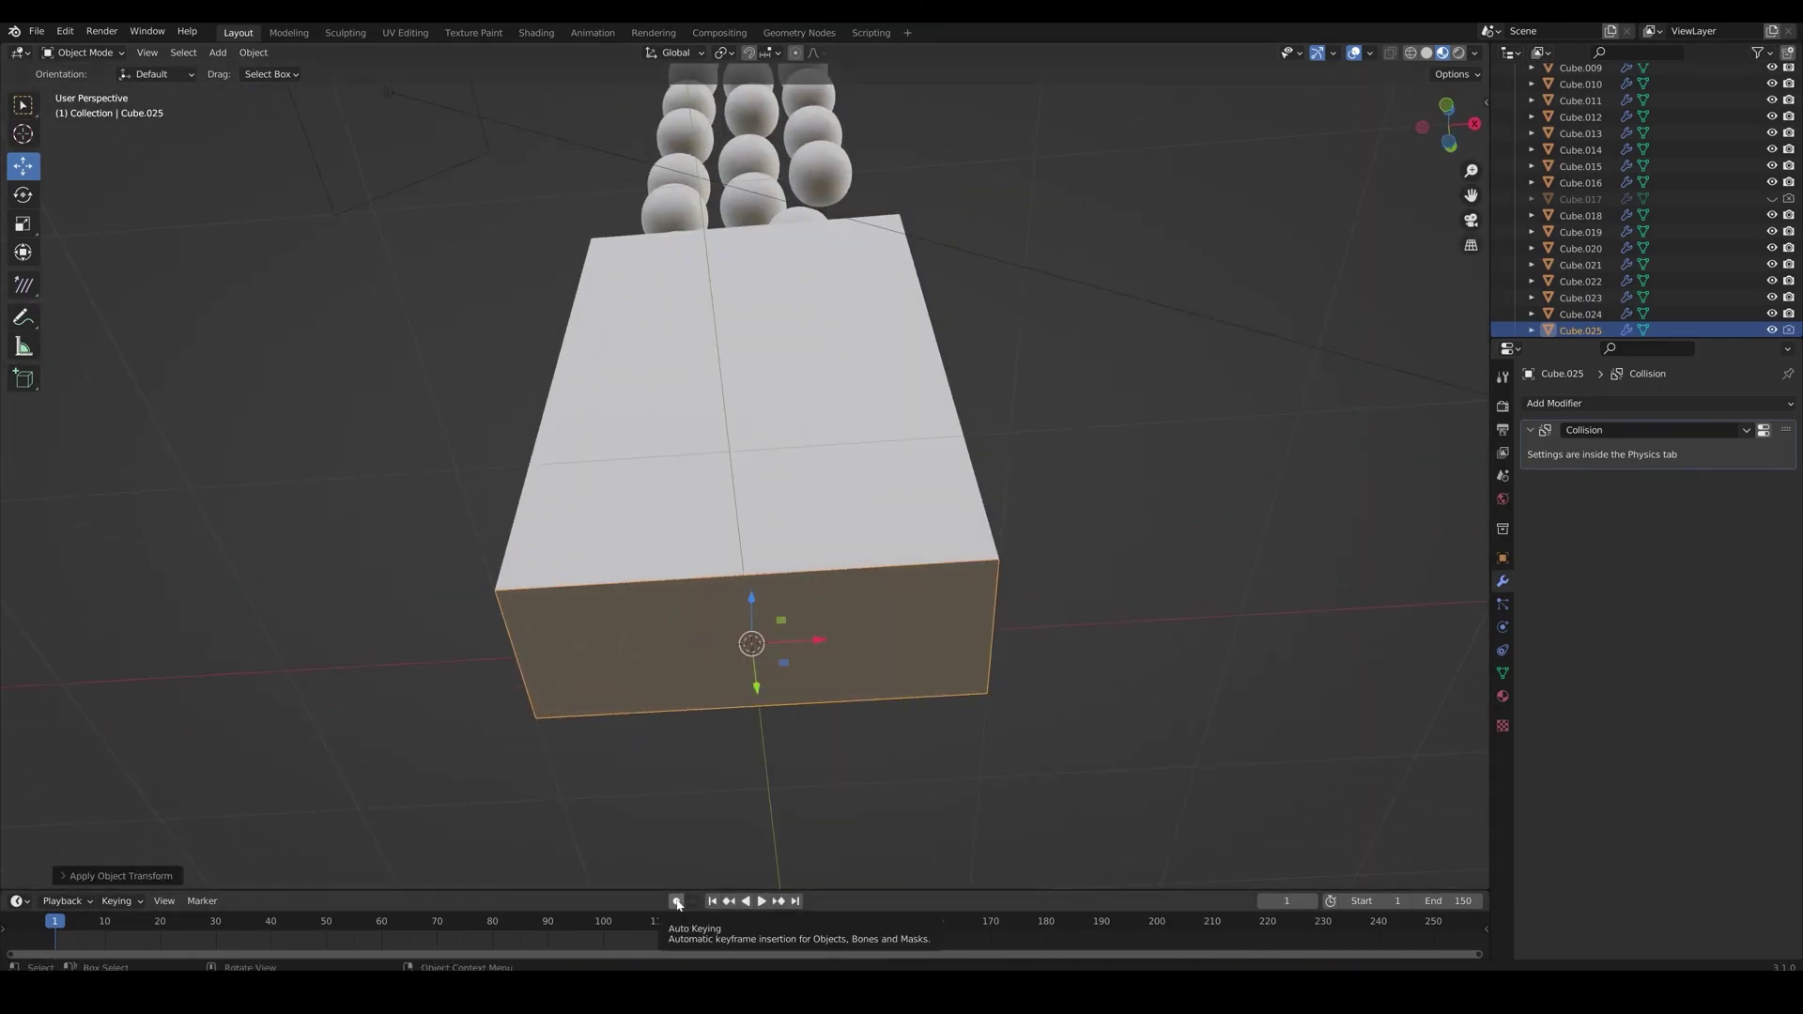
Keyframe the bottom plate's X location at frame 100, in its closed position under the box
click(762, 903)
click(762, 909)
click(40, 941)
click(604, 922)
click(676, 902)
click(1502, 558)
drag(1692, 487, 1748, 455)
key(ctrl+z)
key(ctrl+z)
click(1781, 454)
Keyframe the bottom plate at X 2.13 m on frame 110, move that key to about frame 114, and return to frame 1
drag(604, 924, 658, 930)
drag(1692, 455, 1753, 455)
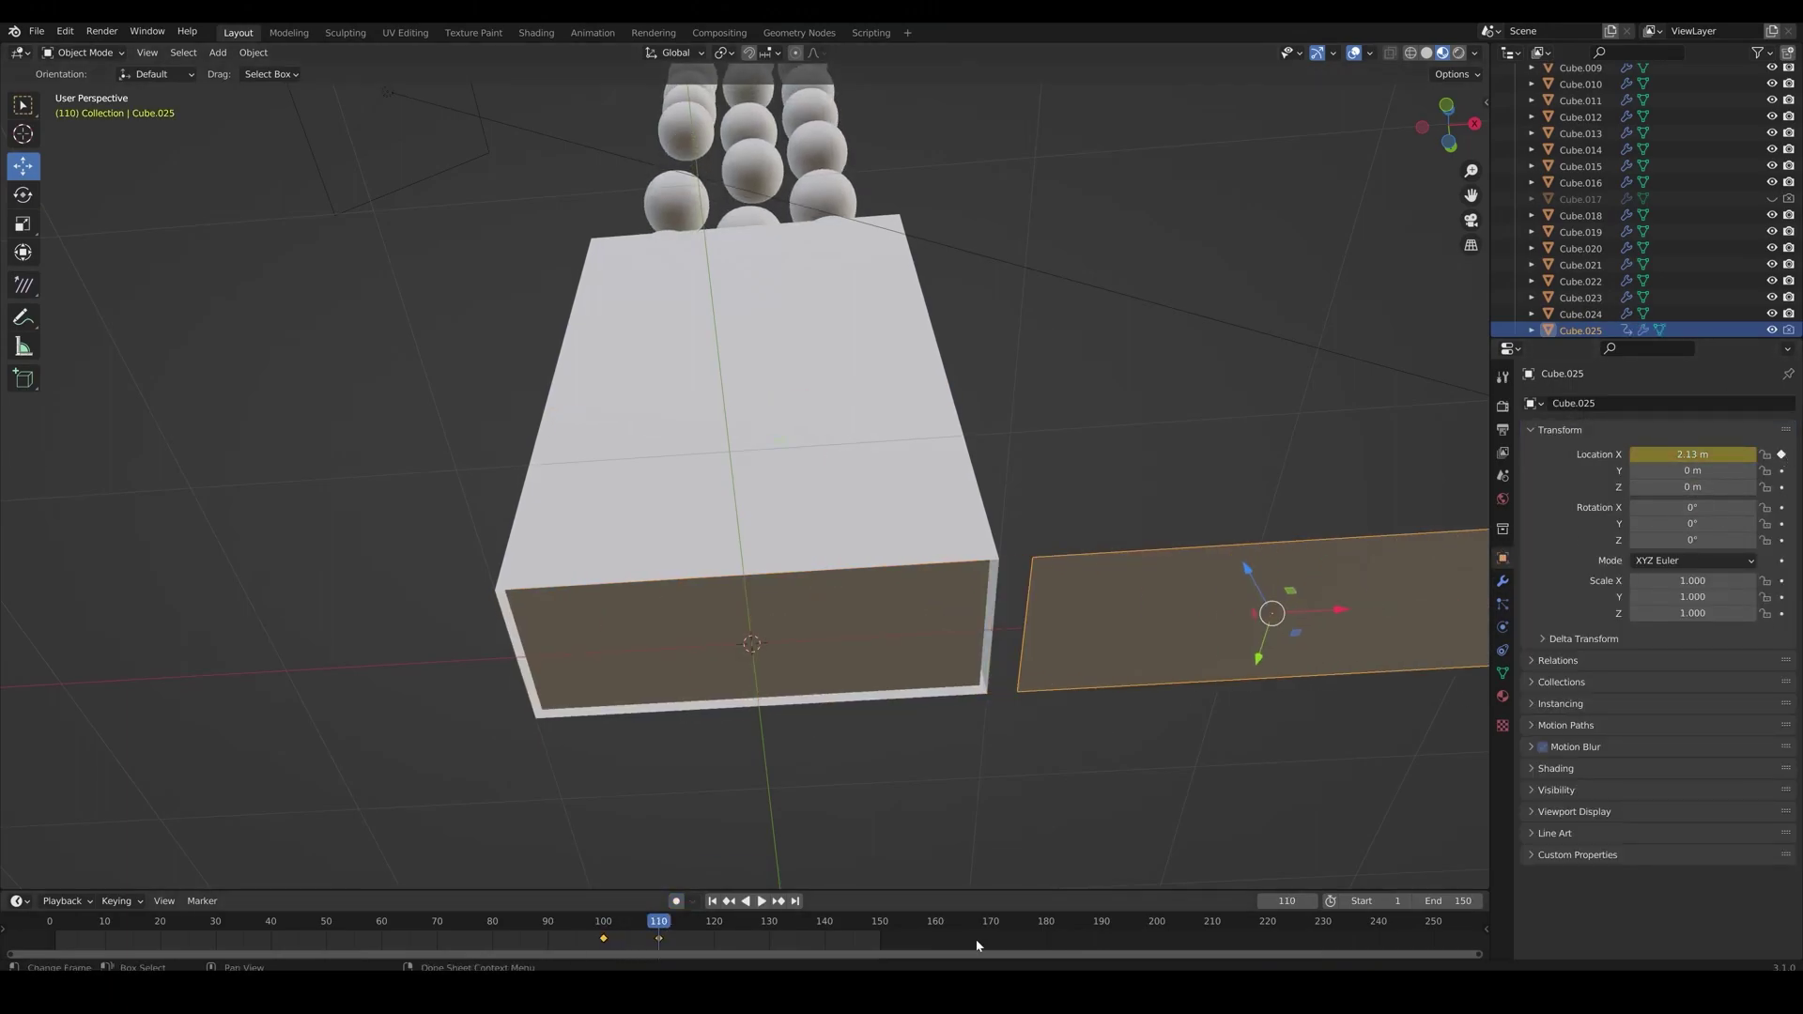
mouse_move(659, 924)
mouse_down()
mouse_move(604, 937)
mouse_move(681, 939)
mouse_up()
click(712, 902)
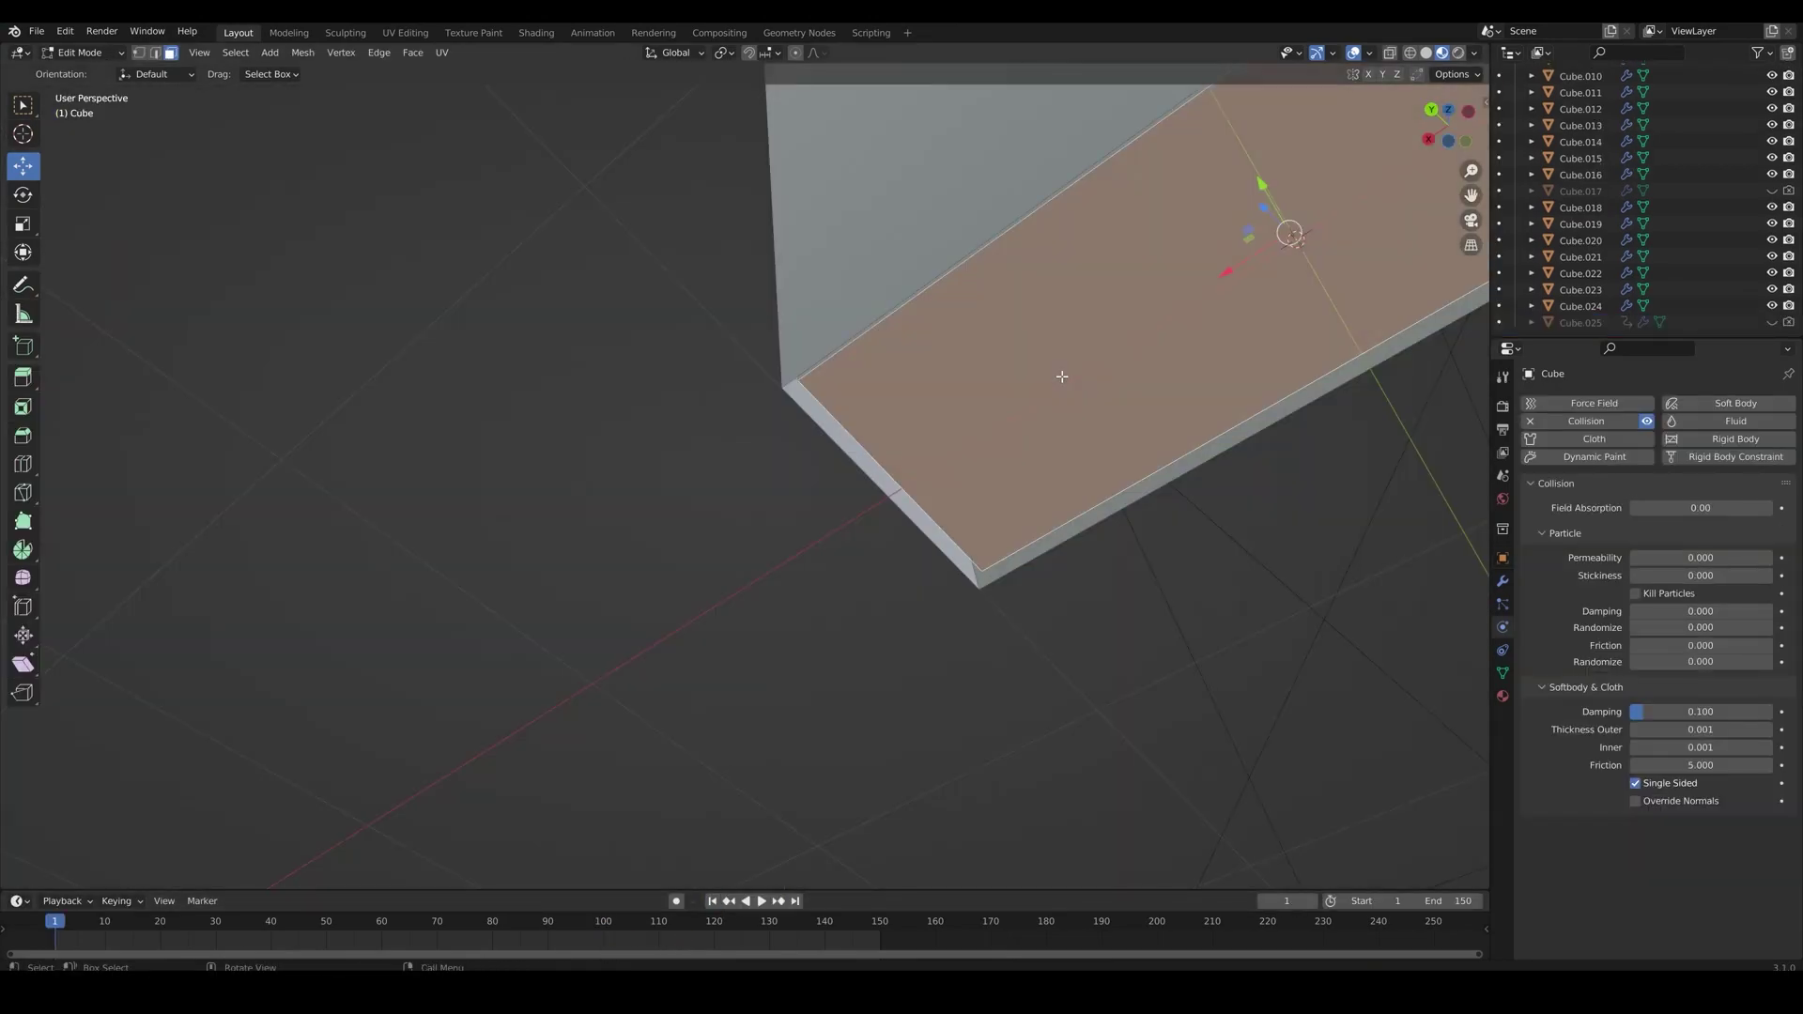
Delete the selected face at the bottom of the box with Only Faces and return to Object Mode
key(x)
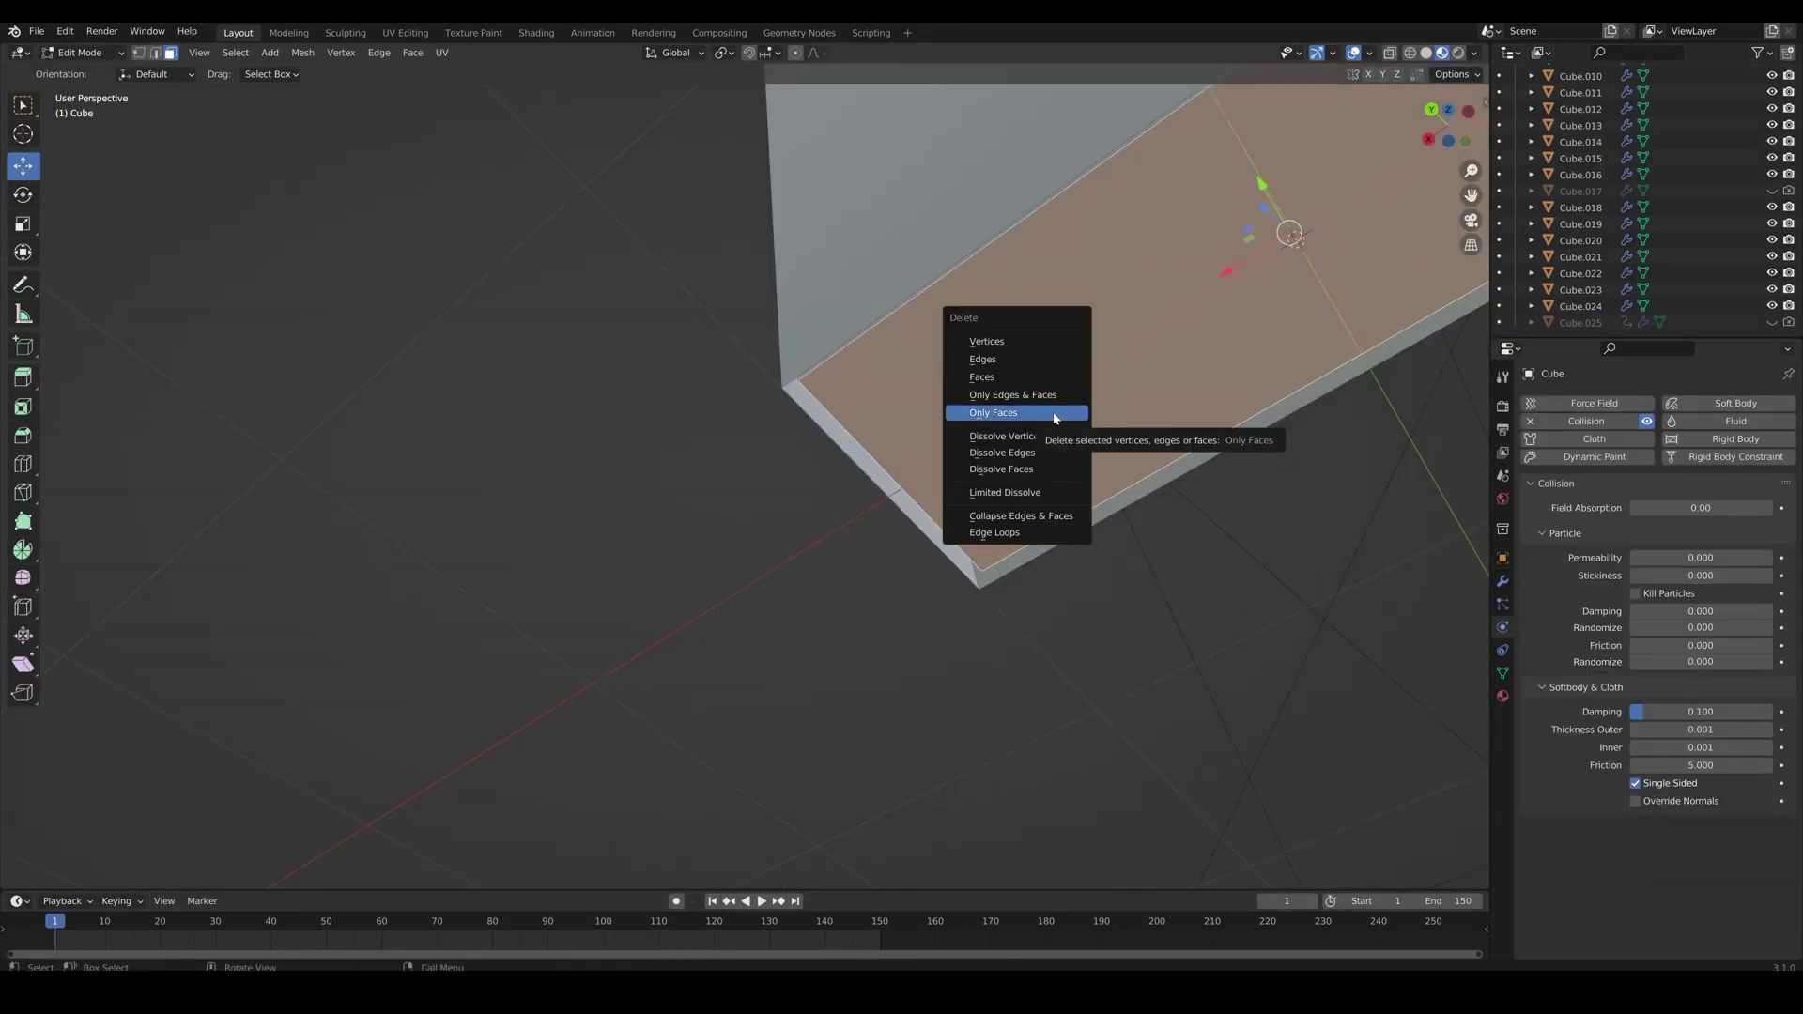
click(1055, 417)
middle_drag(1030, 391, 907, 646)
key(Tab)
key(space)
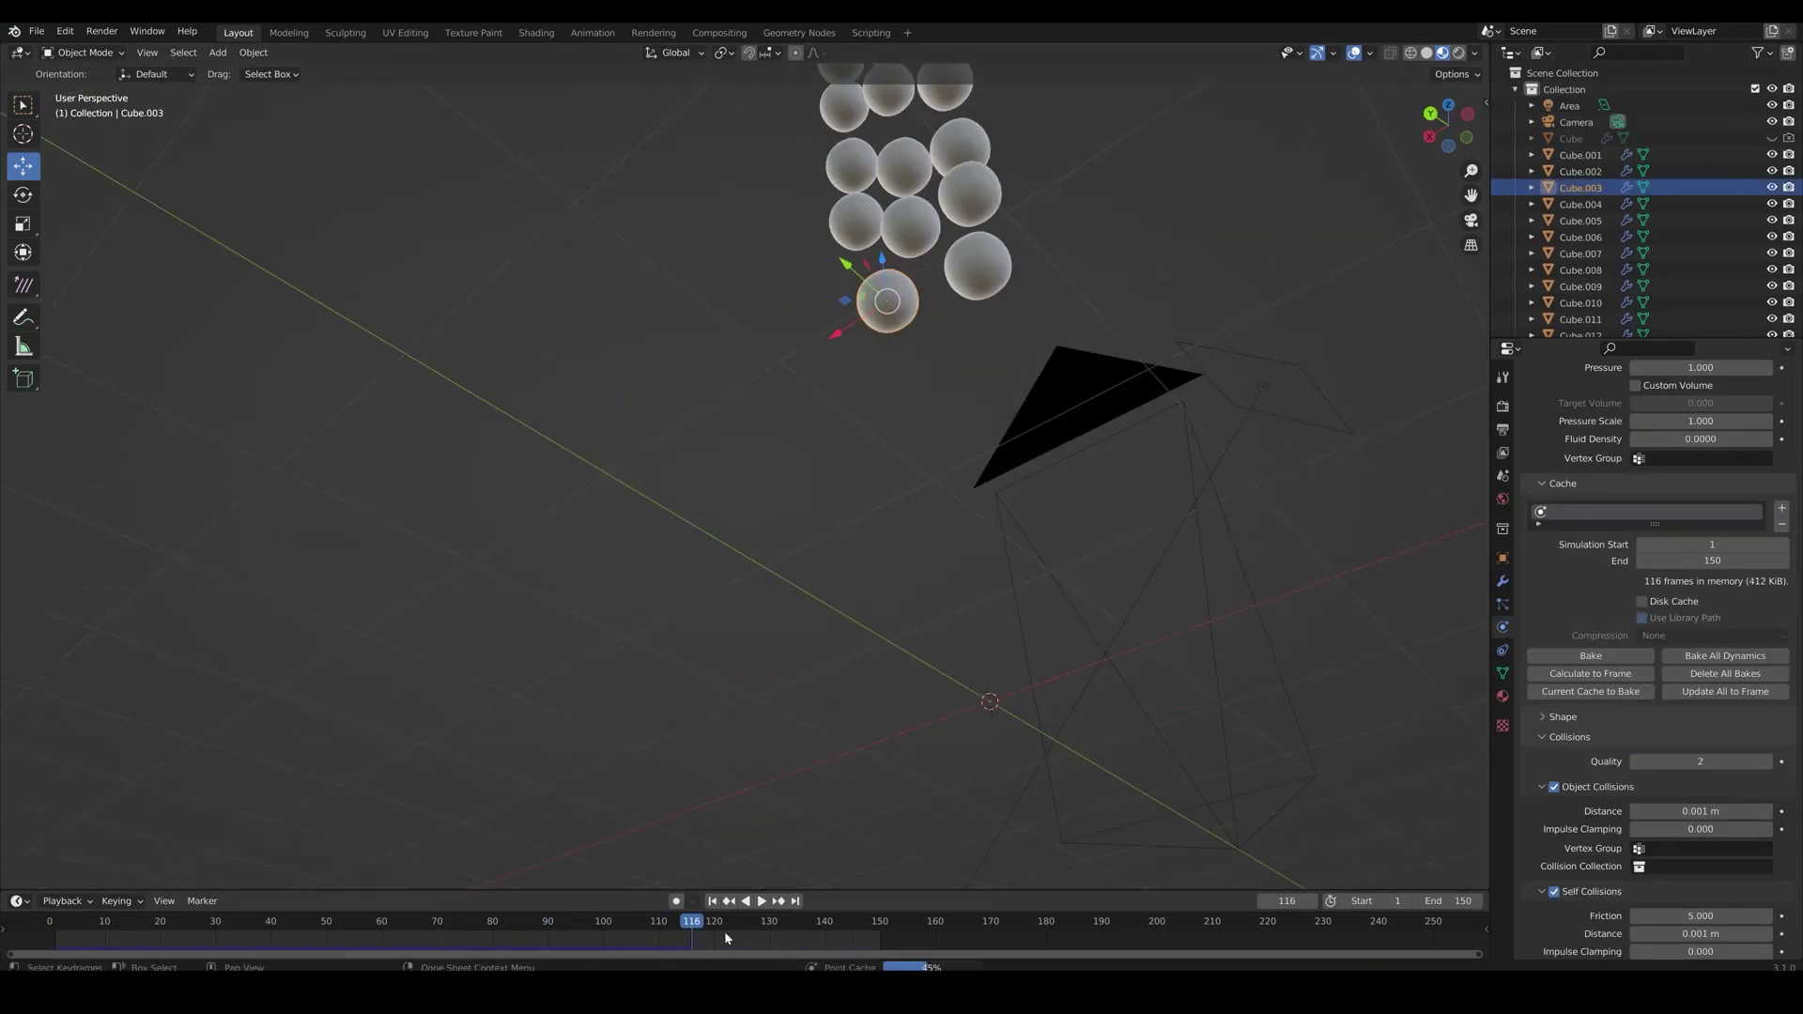
Play back the baked ball simulation and return to the start of the timeline
click(761, 901)
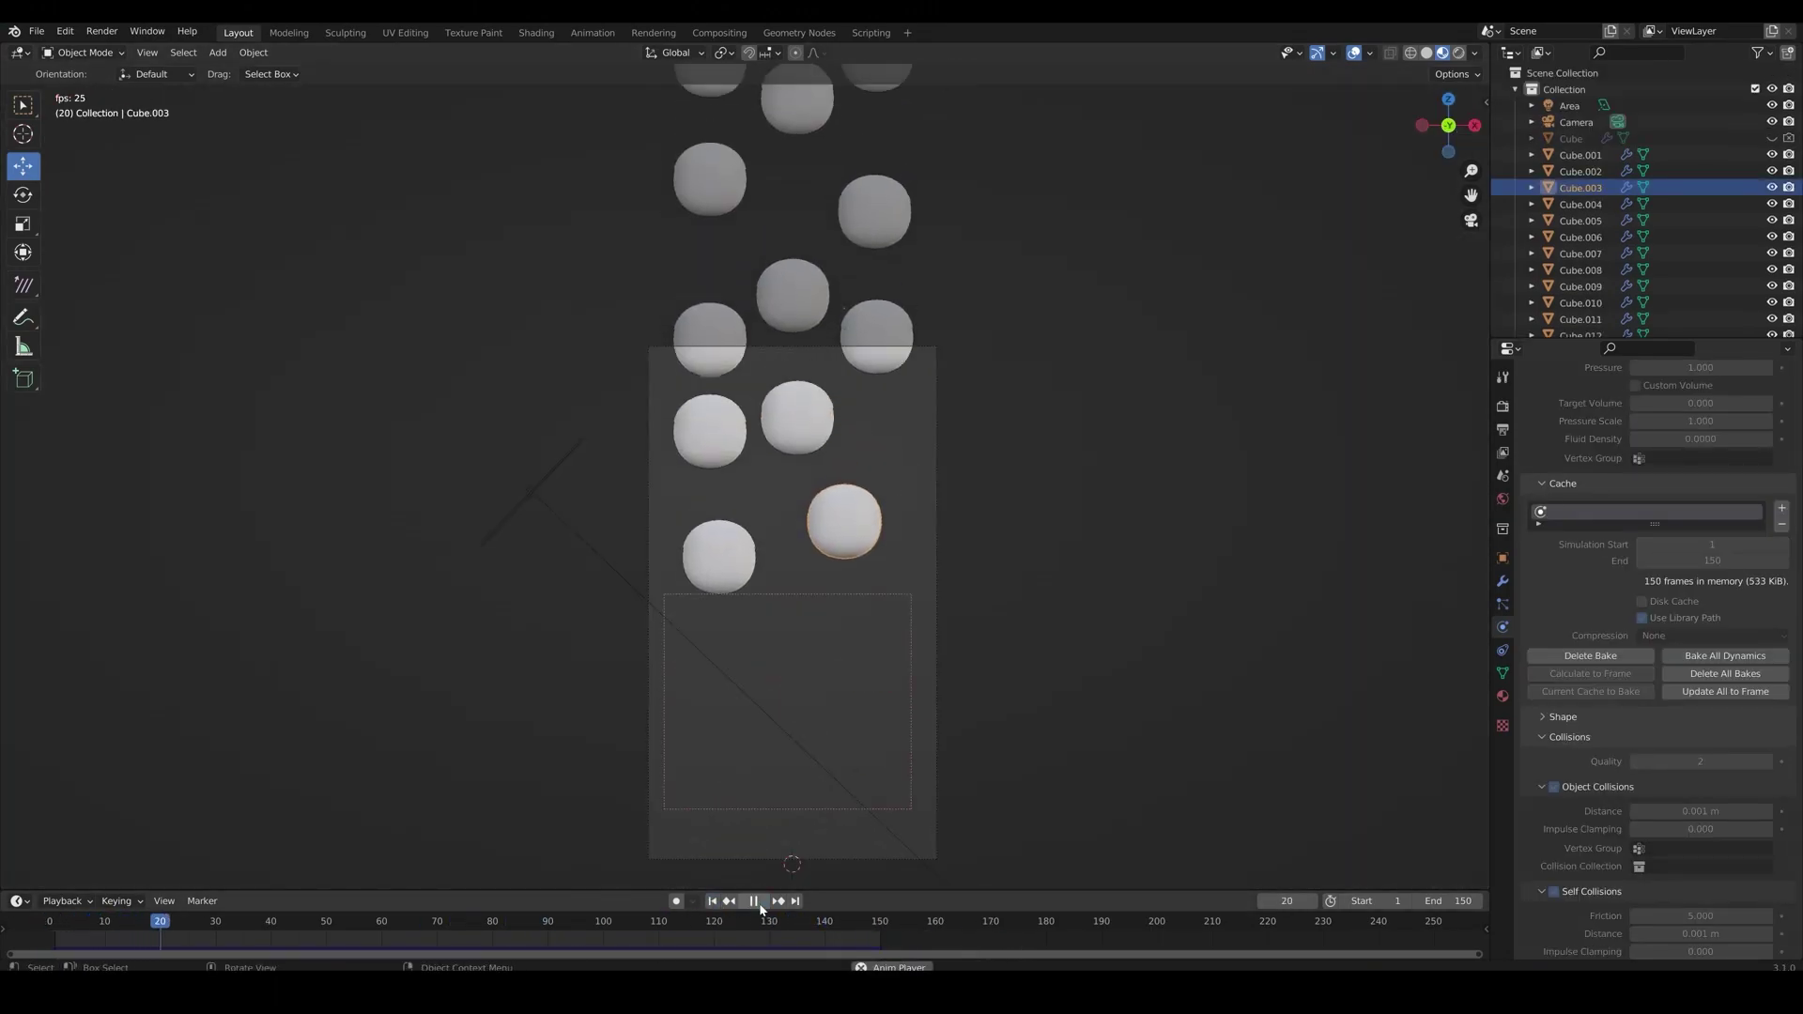
click(759, 903)
click(713, 901)
Unhide the box, add a Solidify modifier with 0.05 m thickness to the bottom plate, and apply it
click(1772, 139)
middle_drag(837, 646, 899, 633)
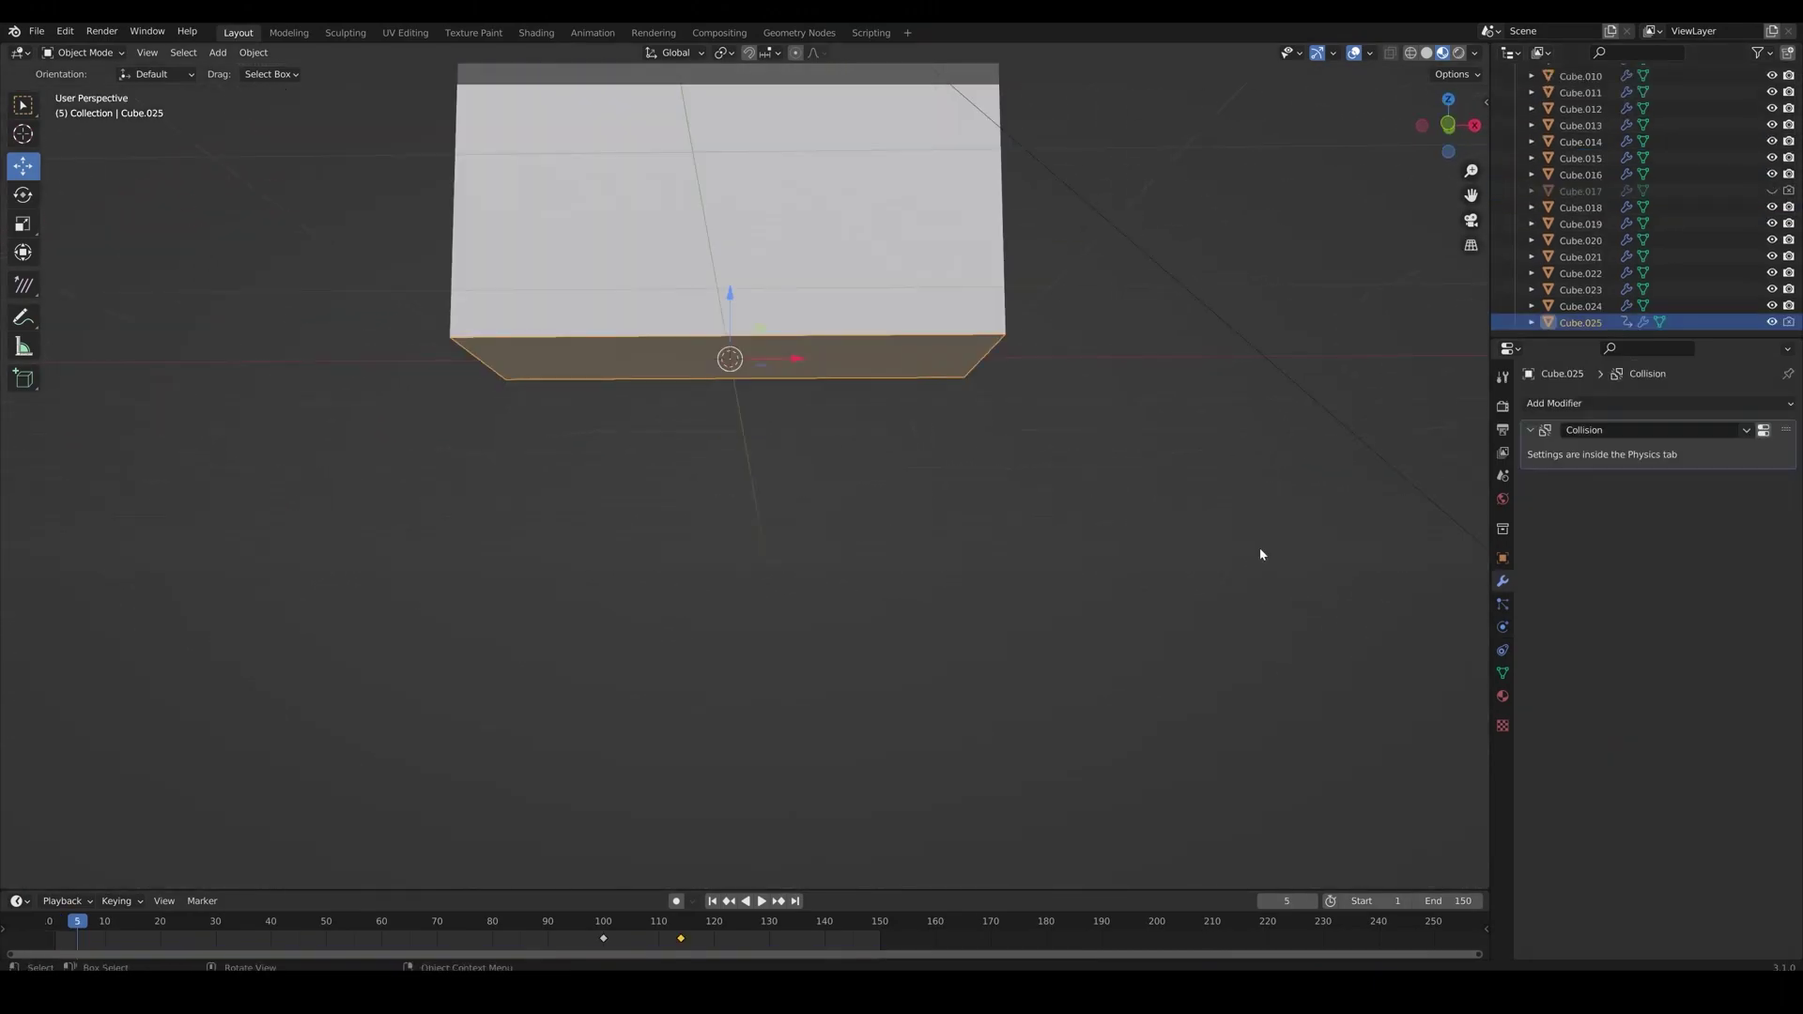
click(1647, 404)
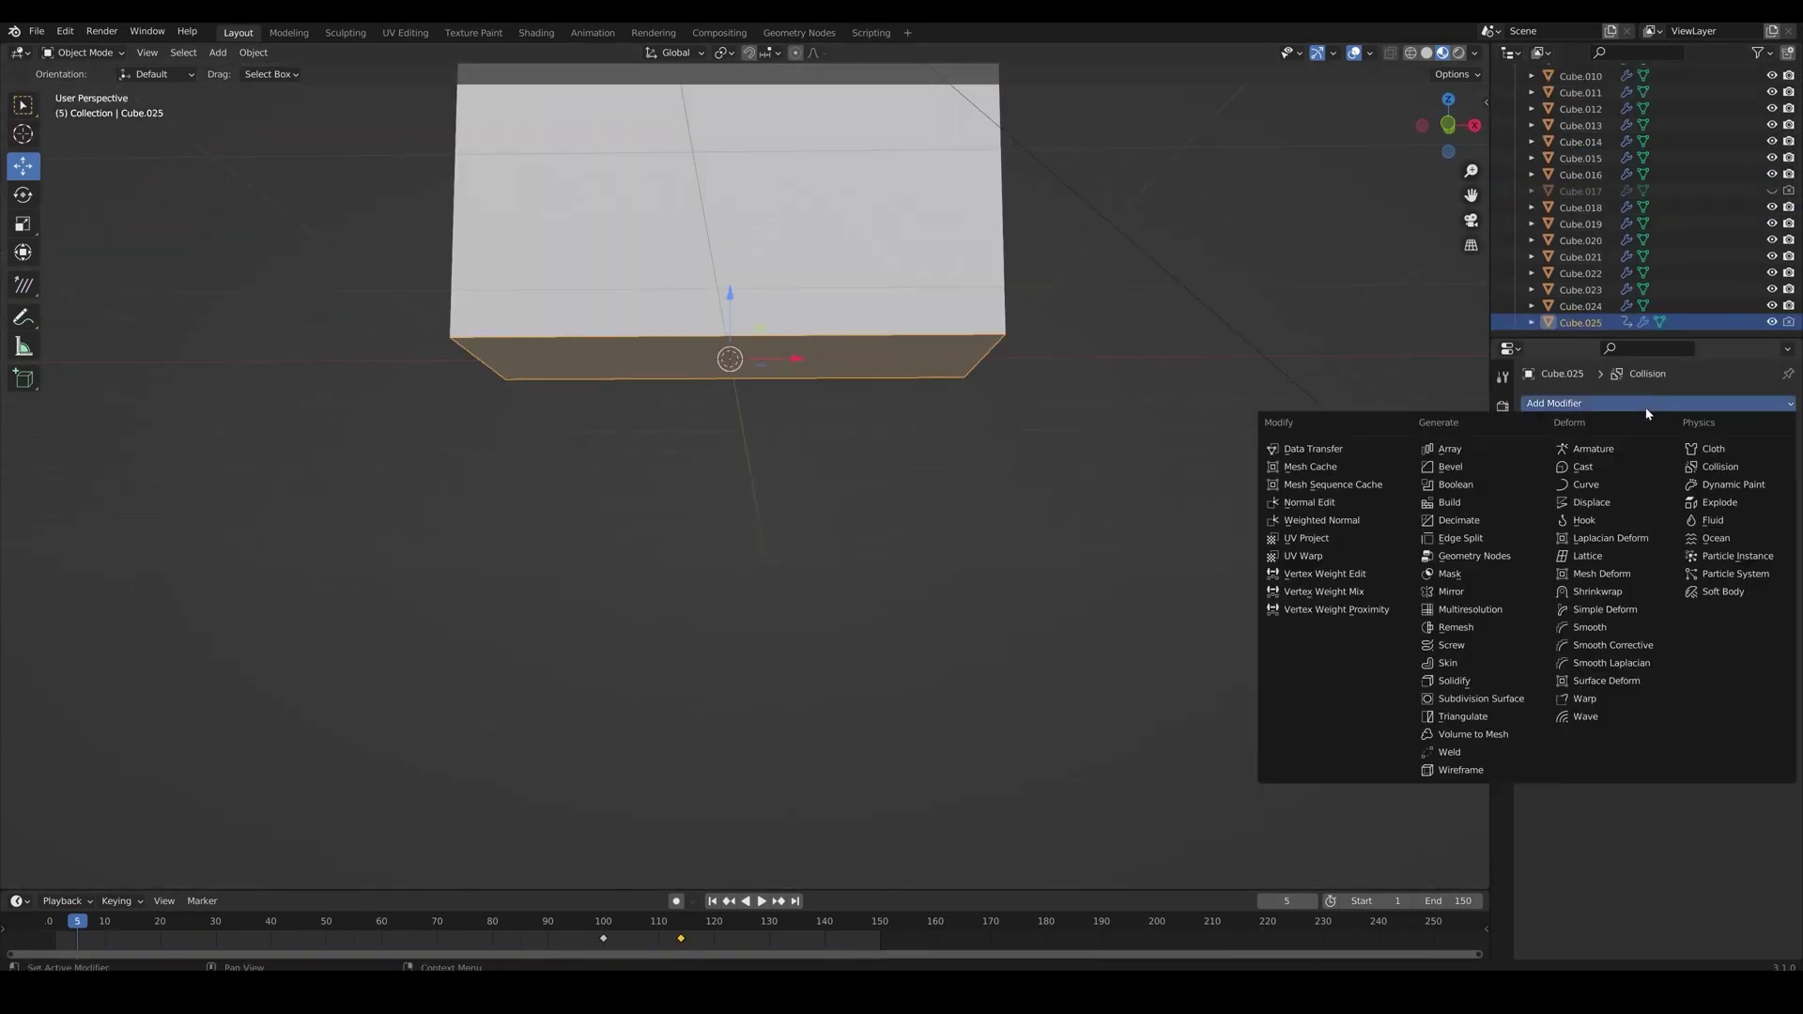
click(1489, 688)
key(Tab)
key(Tab)
middle_drag(898, 463, 1472, 614)
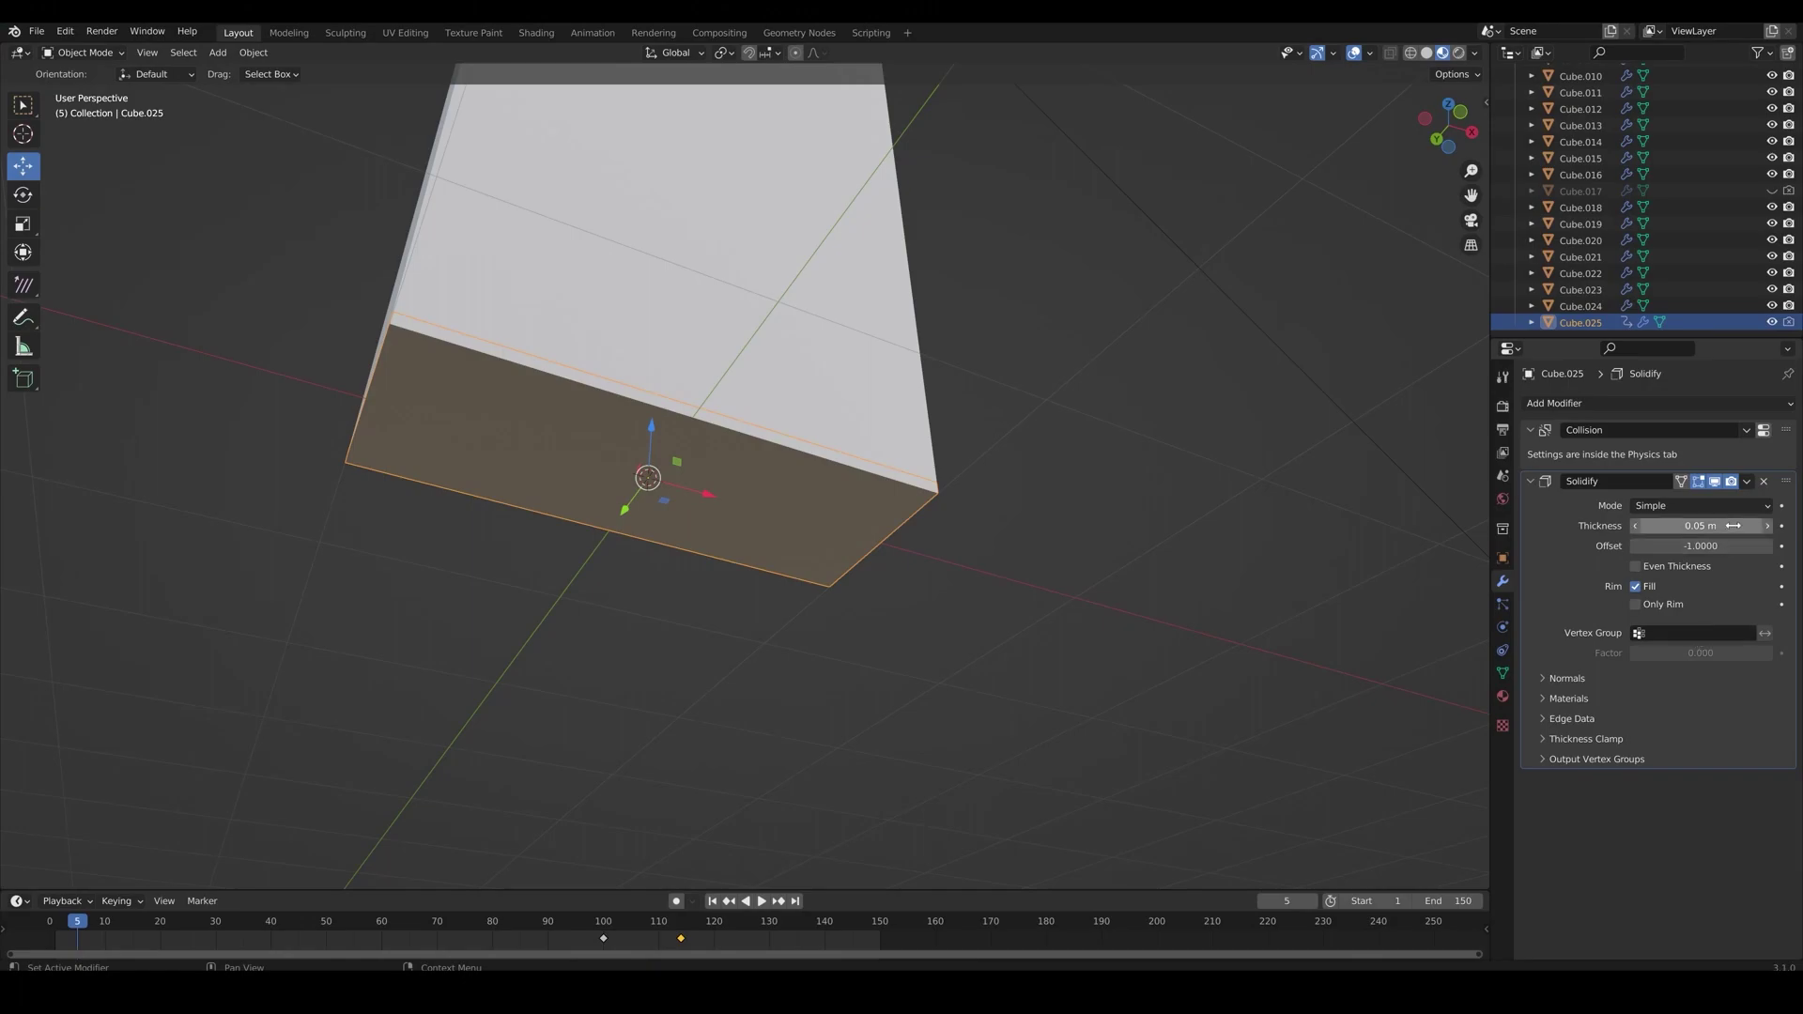
click(1747, 480)
click(1667, 503)
key(Tab)
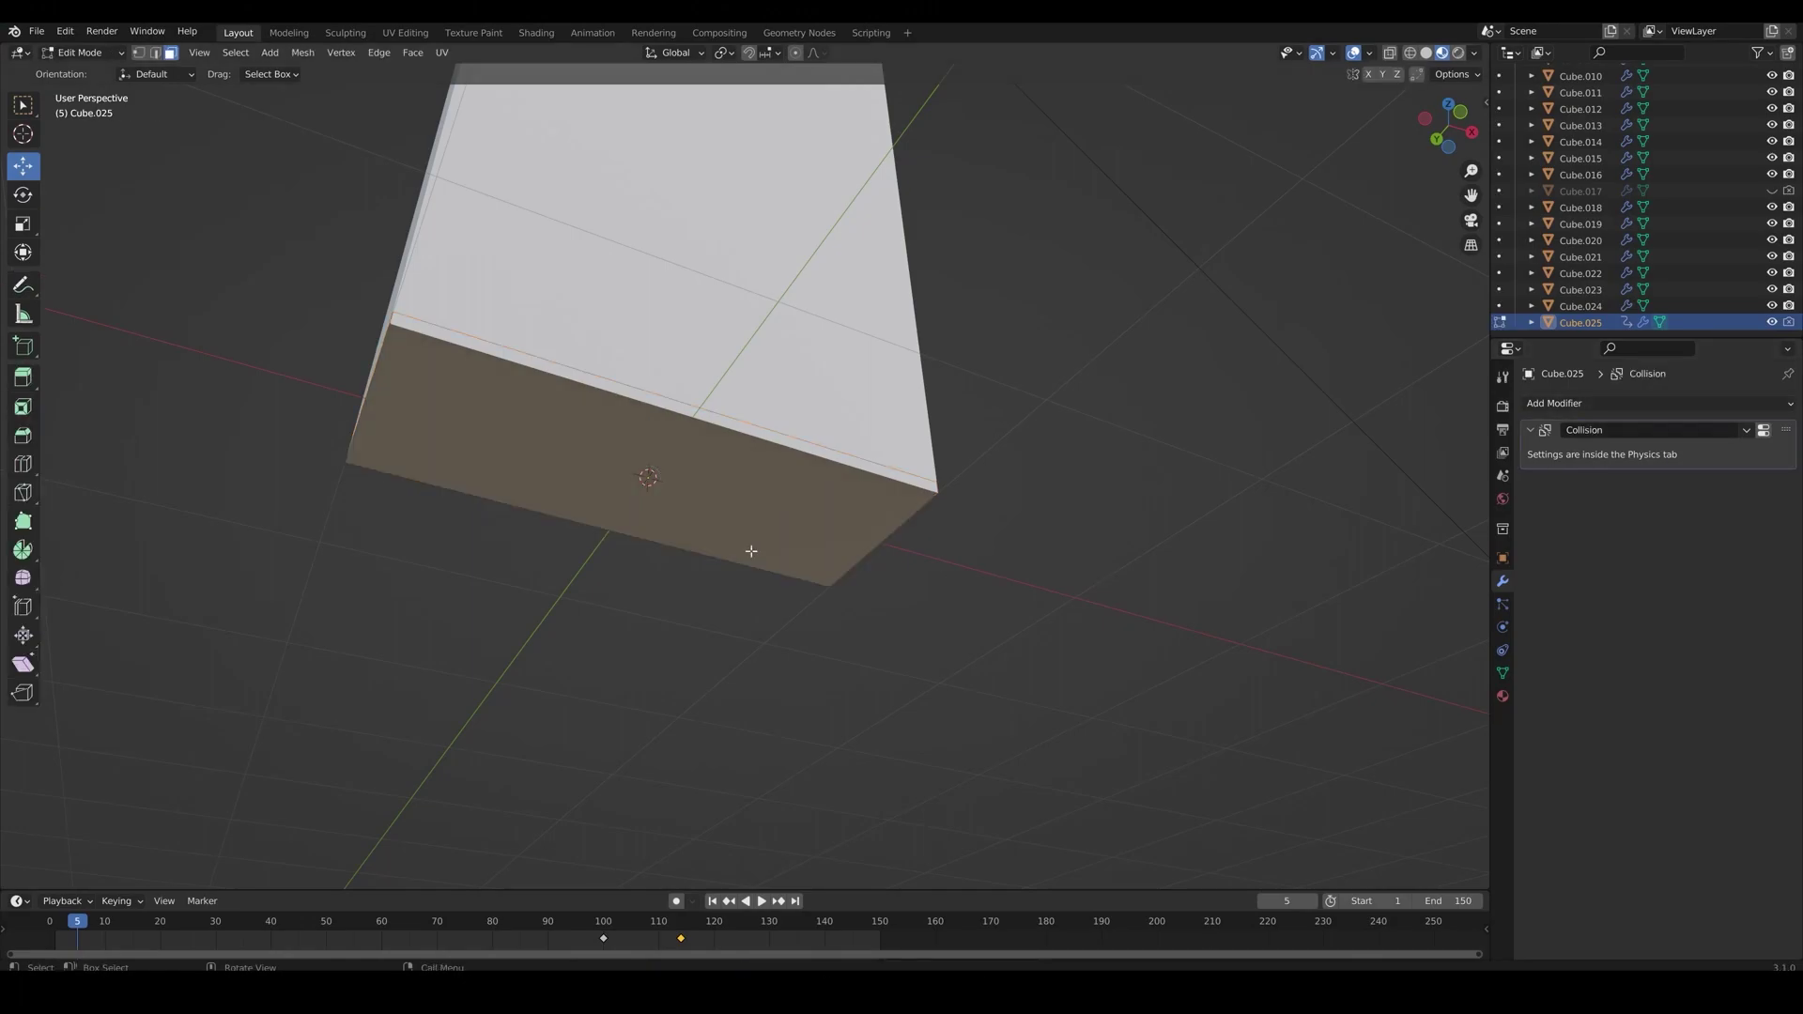
click(749, 521)
right_click(749, 522)
click(749, 523)
key(Tab)
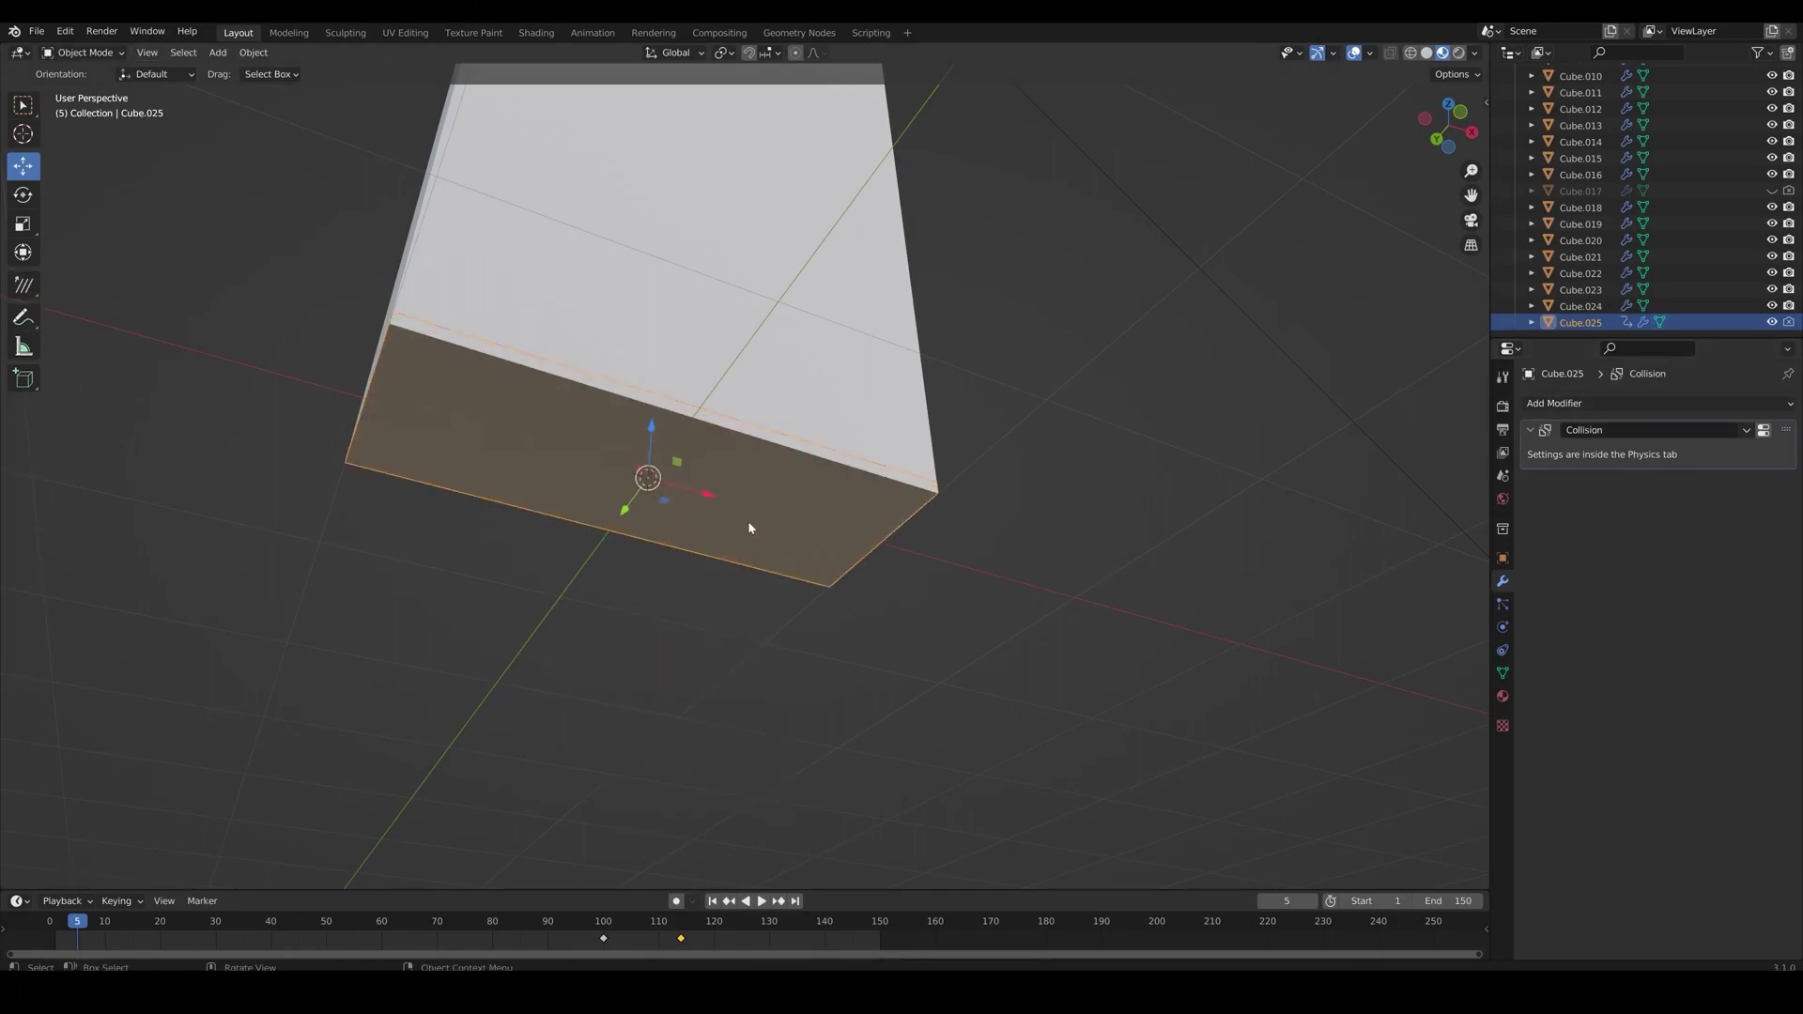
middle_drag(751, 527, 784, 503)
right_click(784, 503)
click(785, 495)
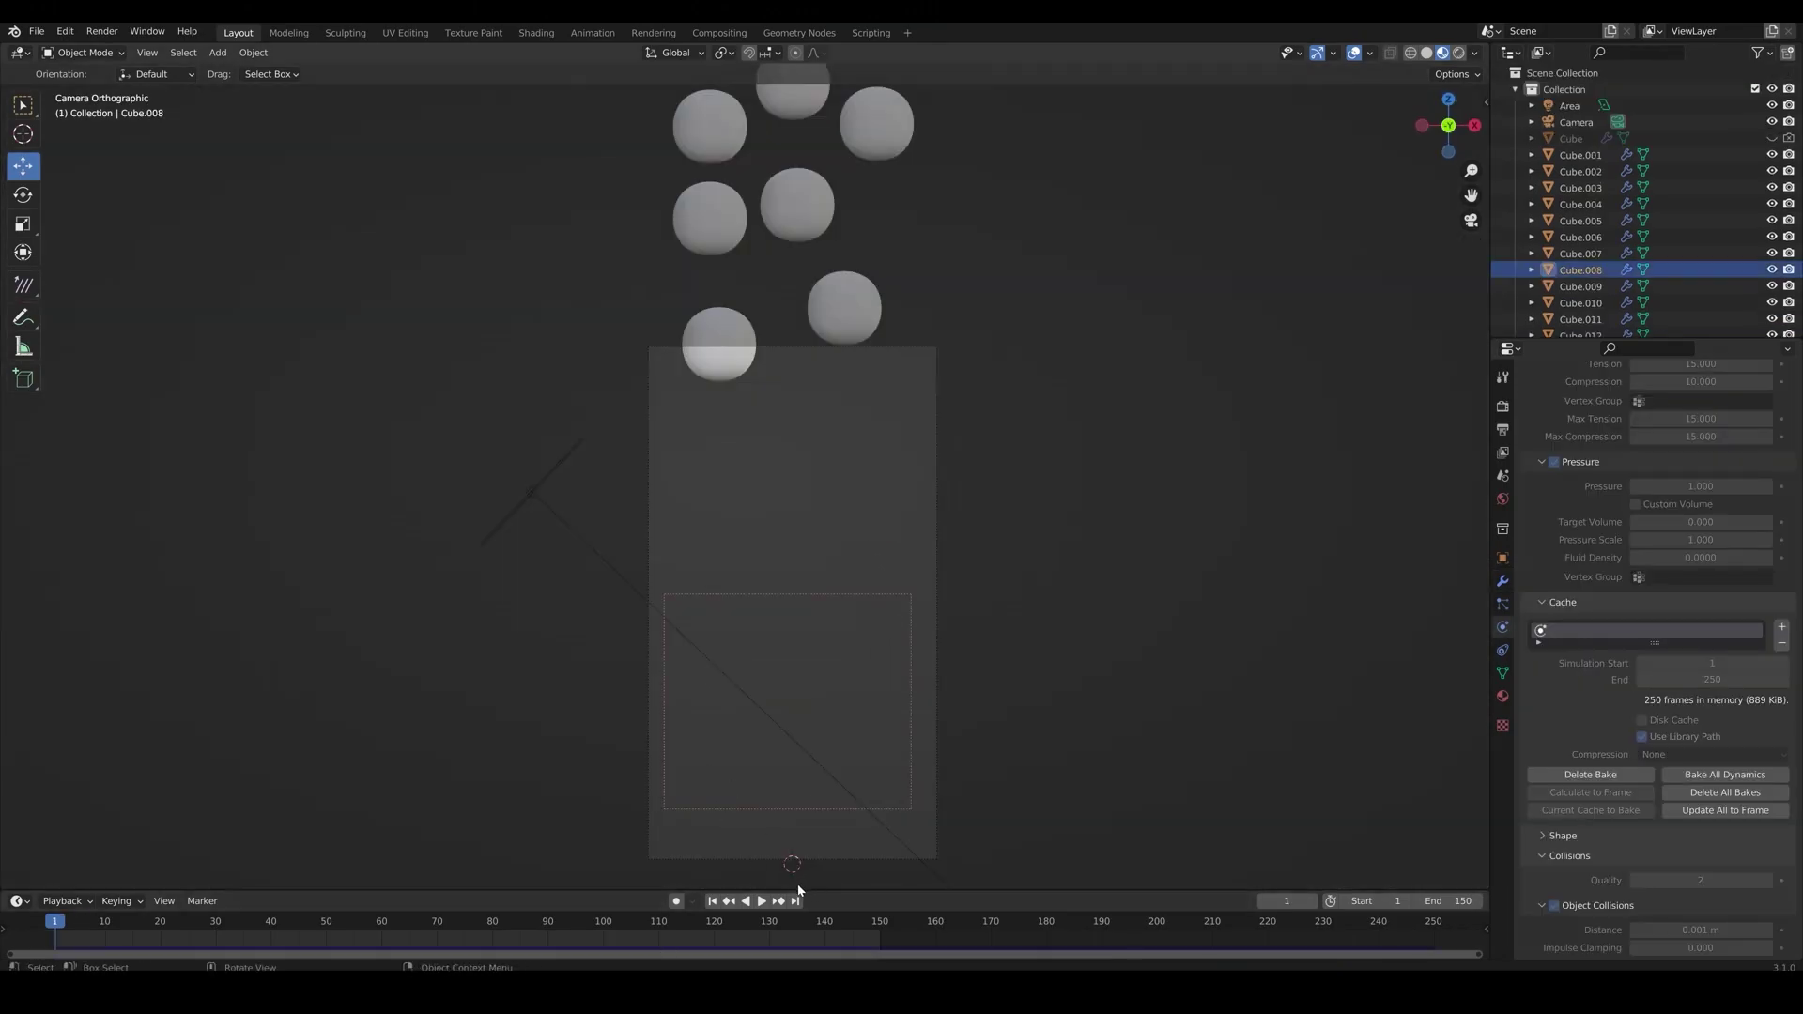
Run the simulation to frame 84 and give a ball in the middle of the pile a new material with a red base color
click(761, 901)
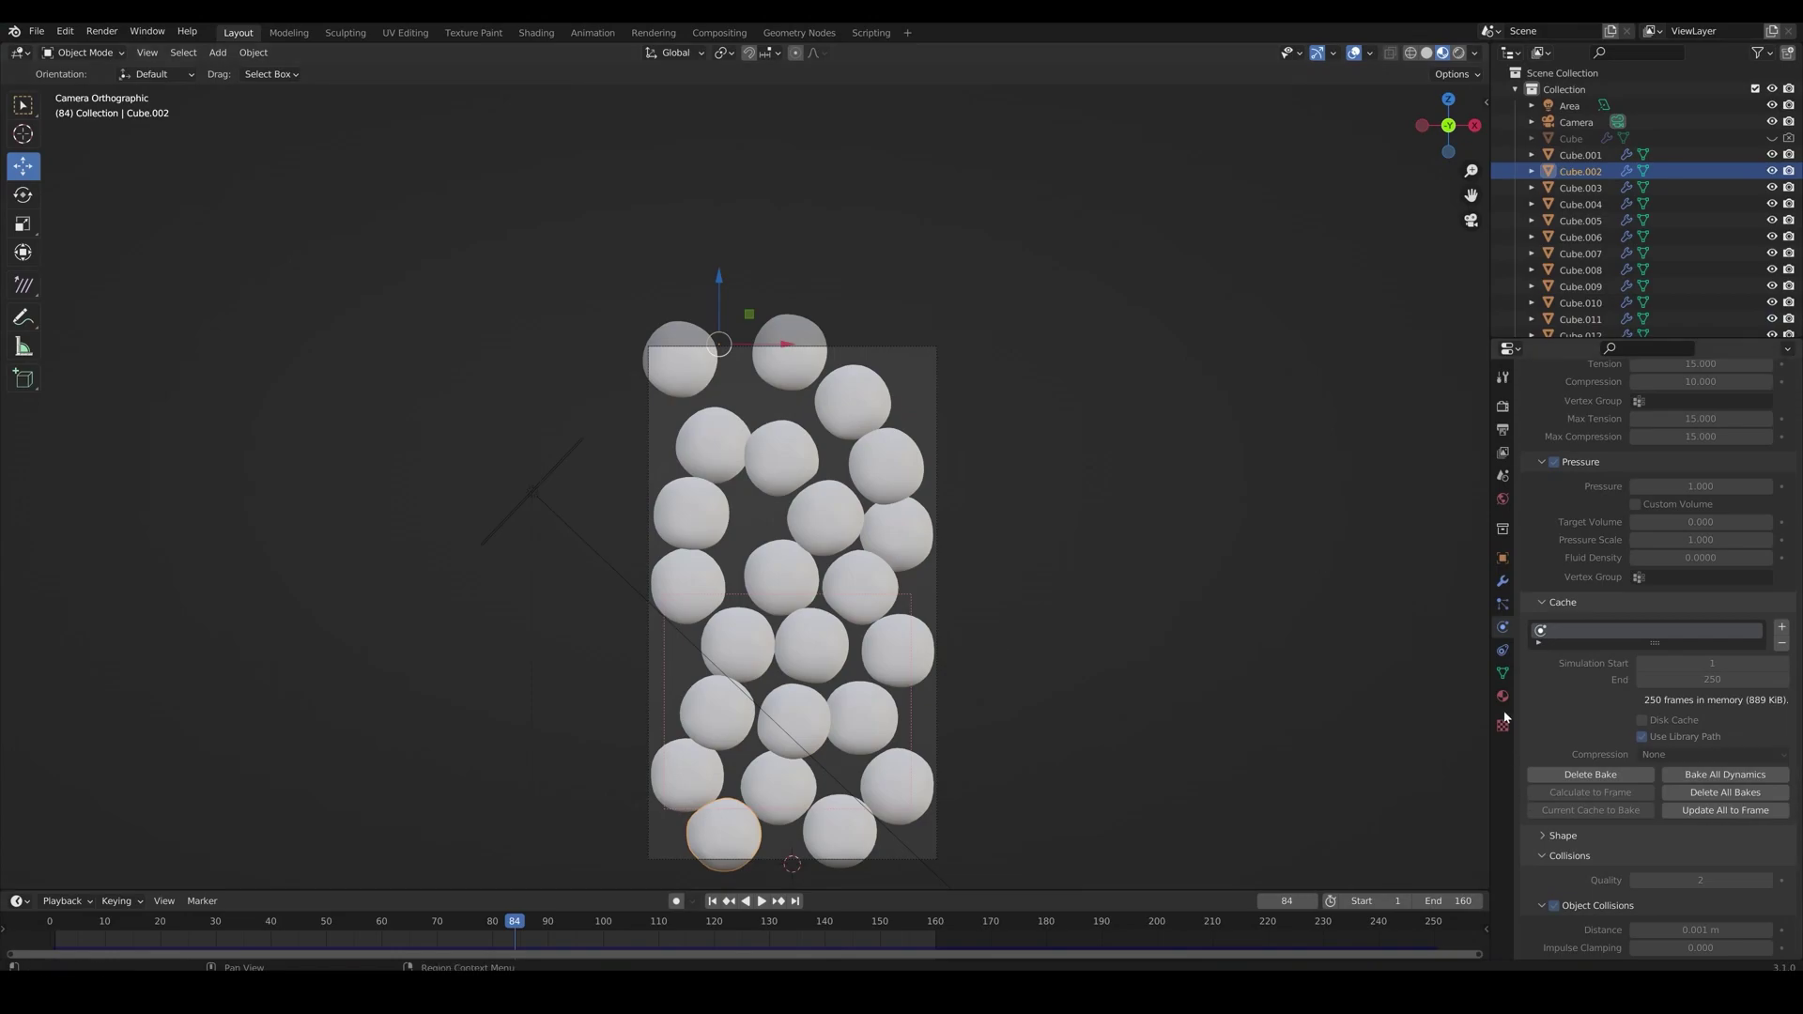
click(1504, 699)
click(811, 645)
click(1697, 476)
click(1459, 53)
scroll(949, 775, up, 2)
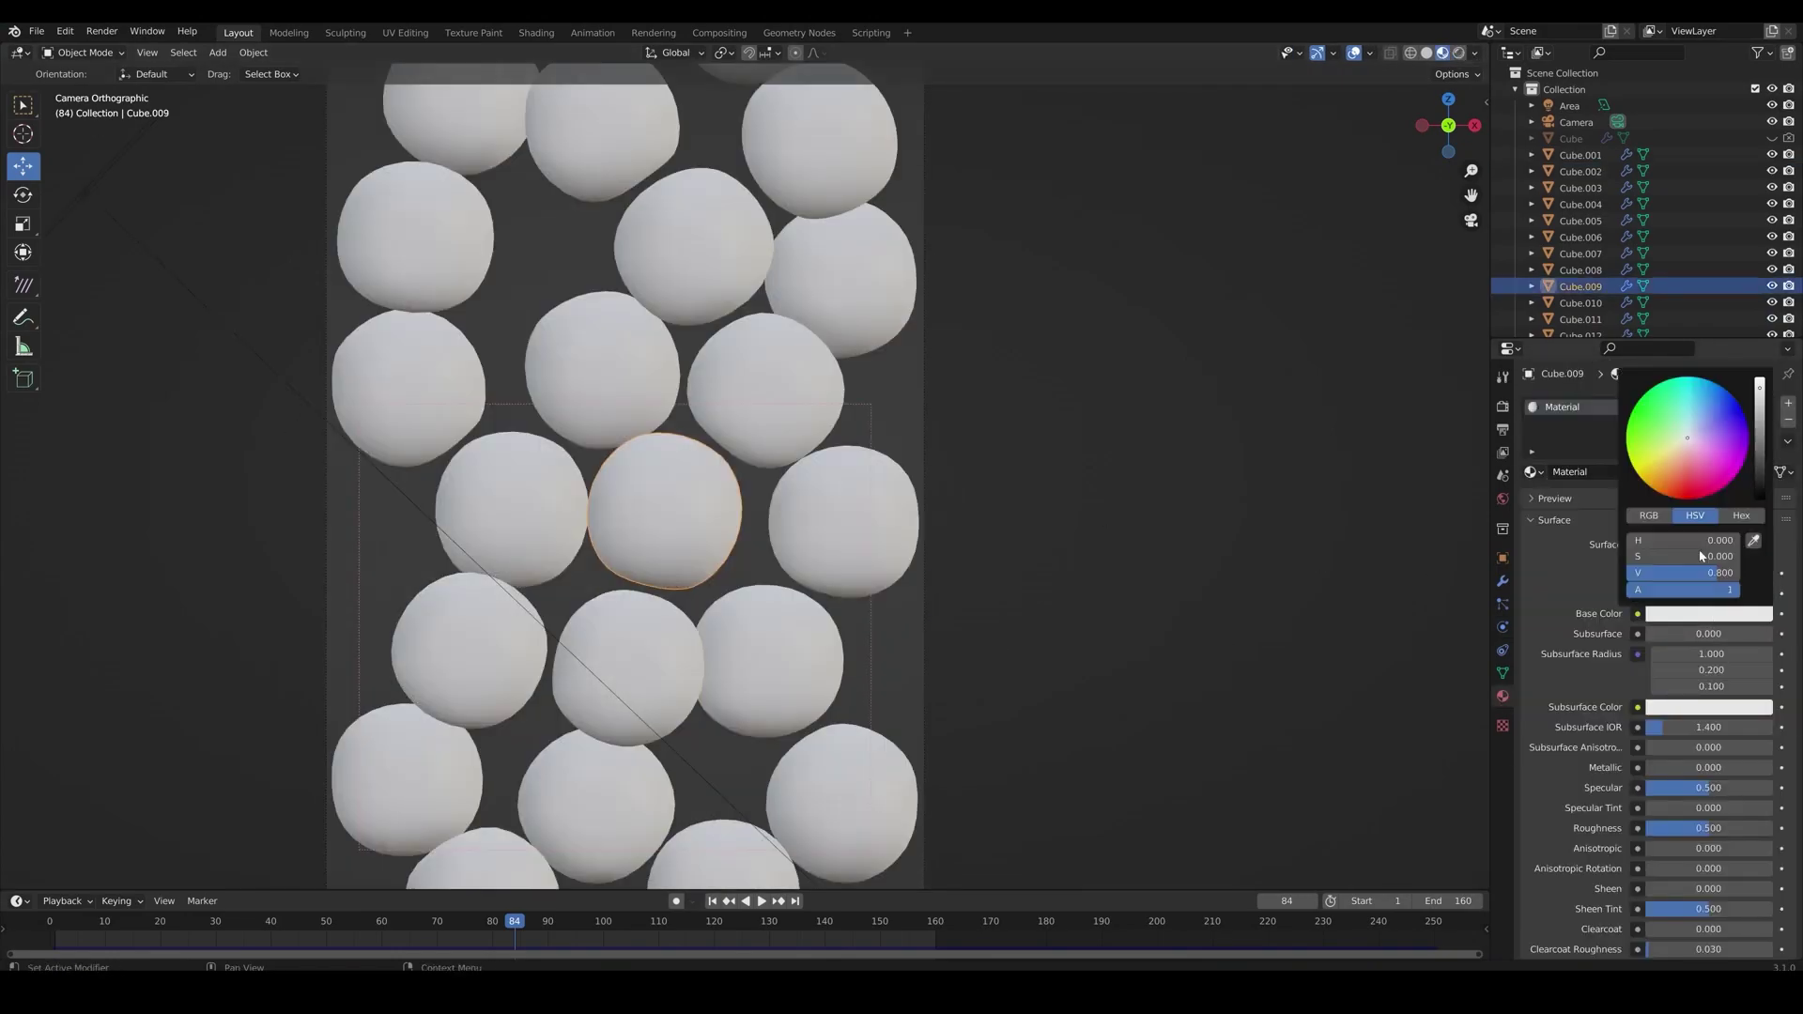
drag(1693, 492, 1684, 480)
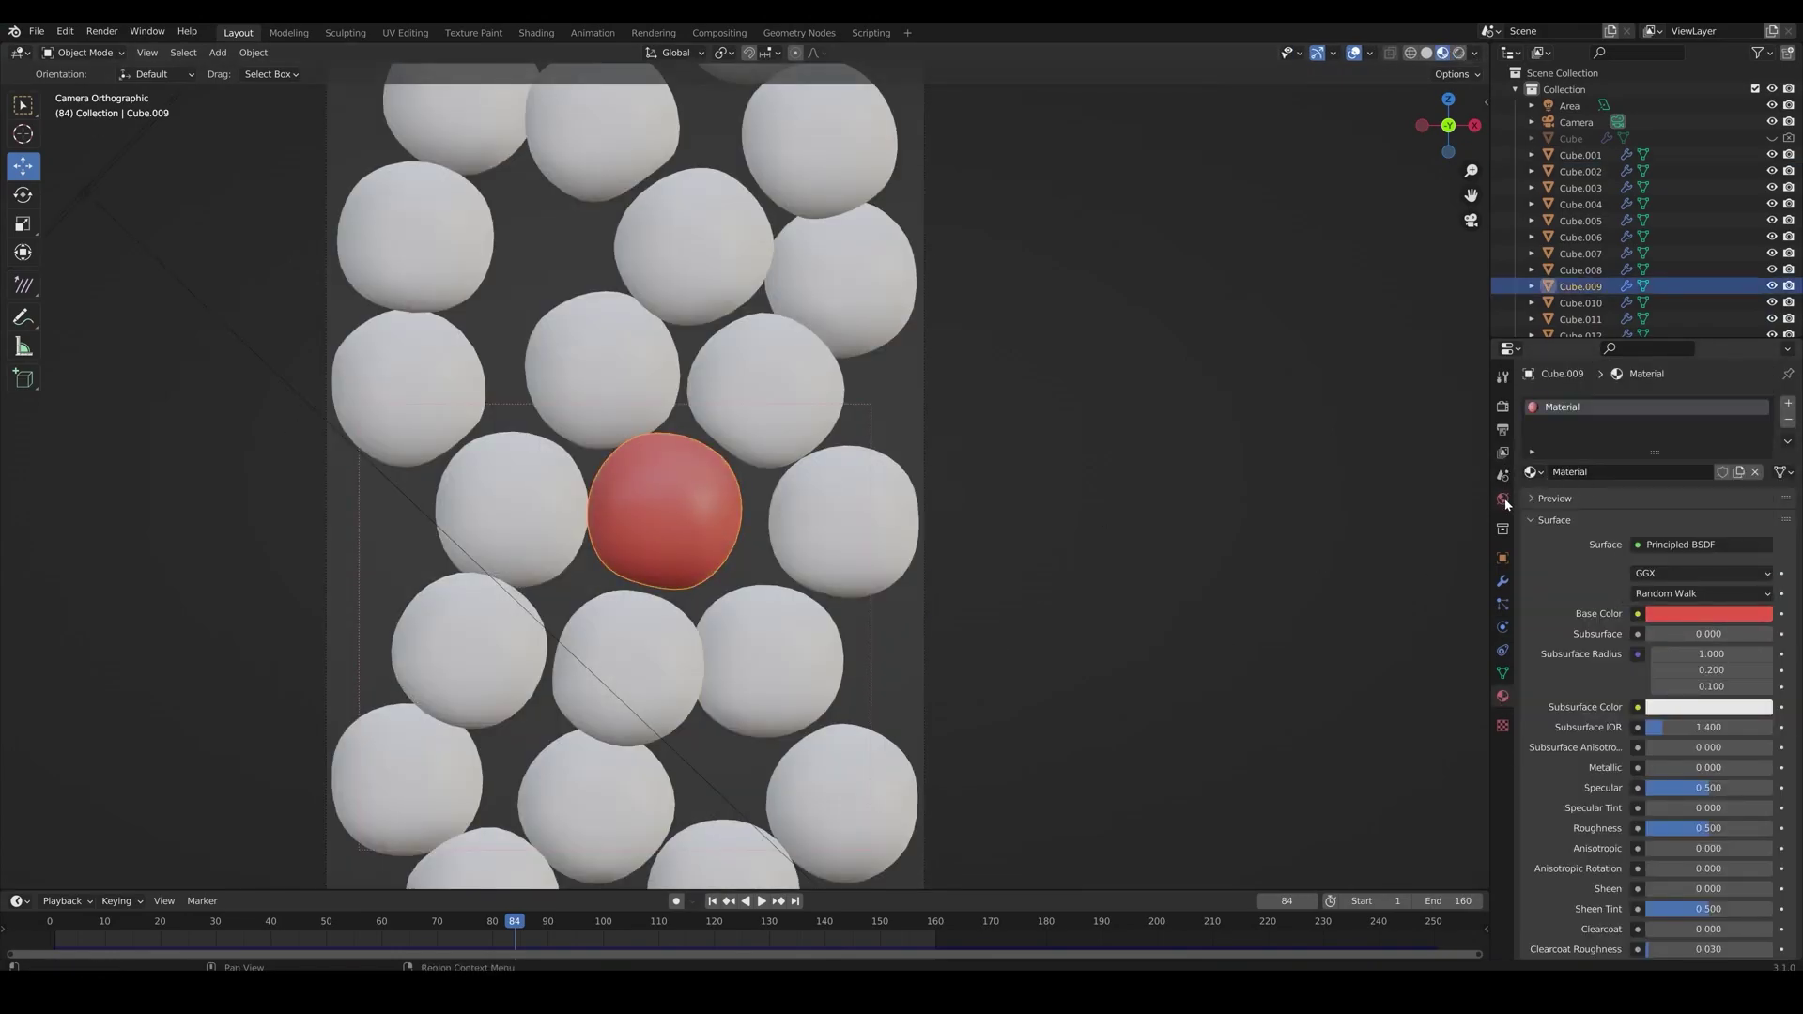
In the Shading workspace, add a Noise Texture with Mapping and Texture Coordinate nodes to the ball's material, with Distortion at 1.7
click(536, 33)
scroll(471, 827, down, 3)
middle_drag(471, 826, 568, 826)
key(shift+a)
click(523, 788)
text(noise)
key(Return)
click(464, 757)
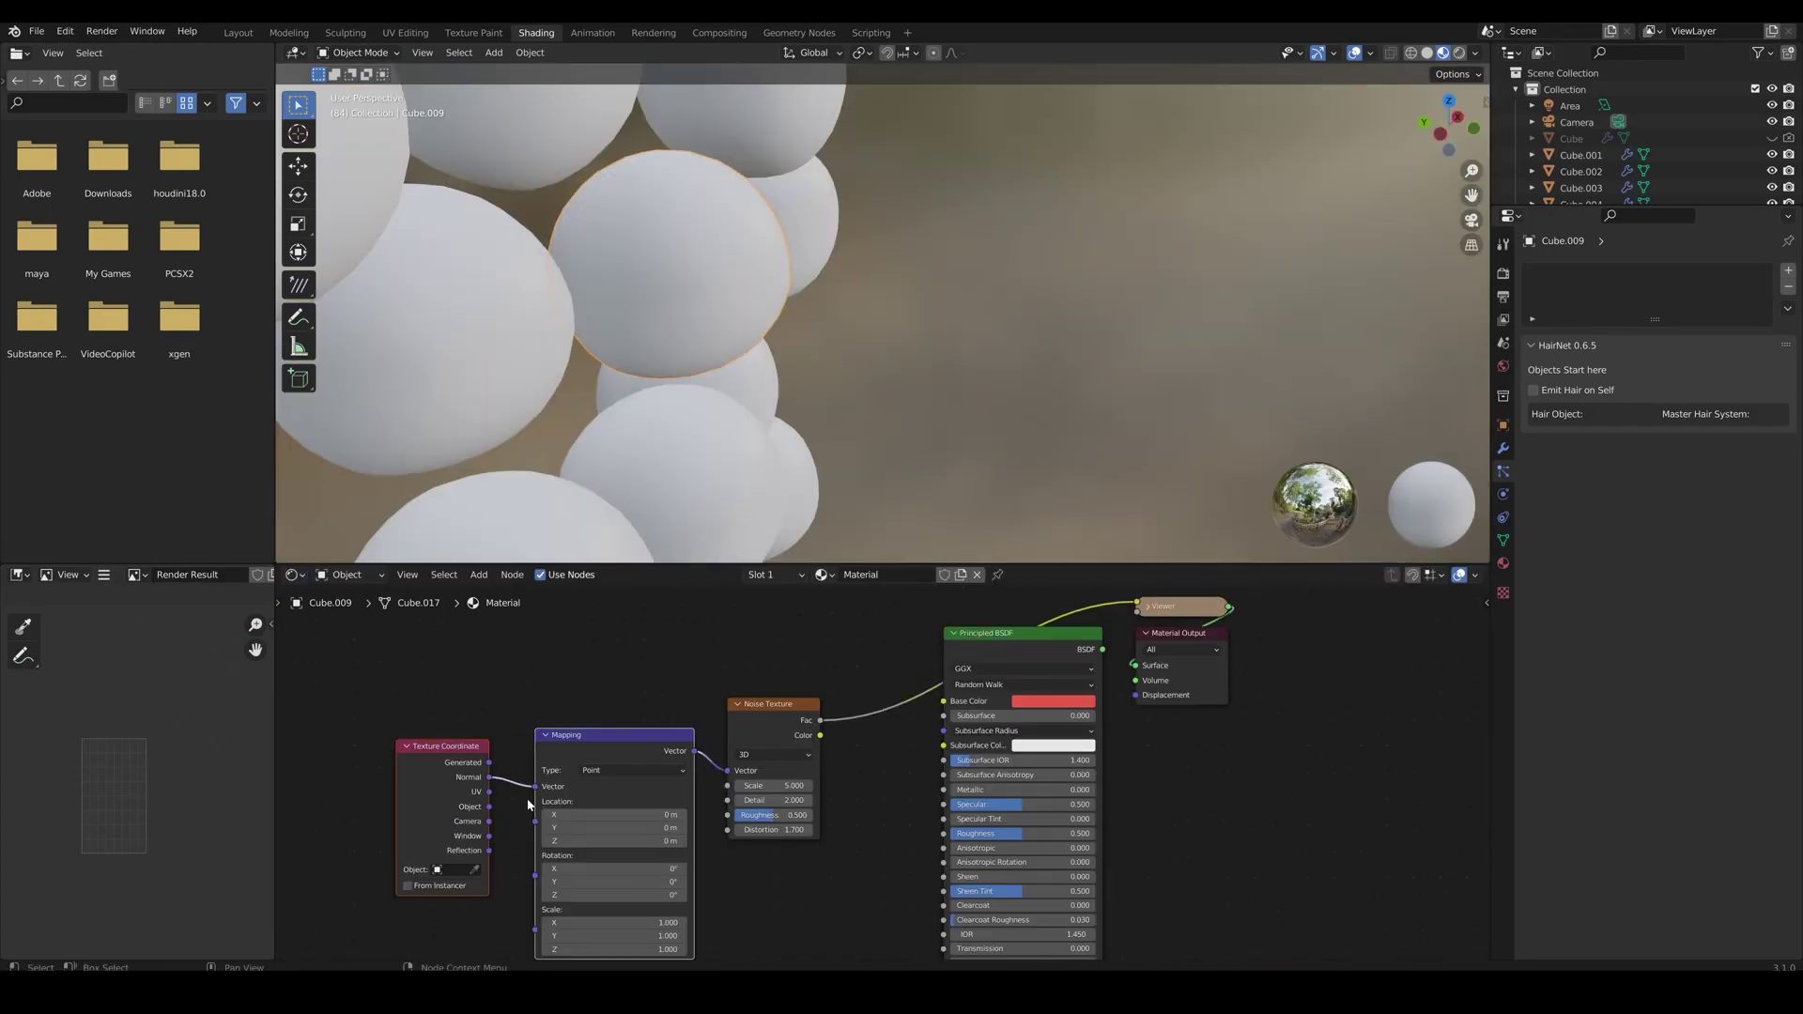
Feed the Object texture coordinates into the Mapping node and set the Noise Texture's Scale to 2.8
middle_drag(762, 488, 604, 469)
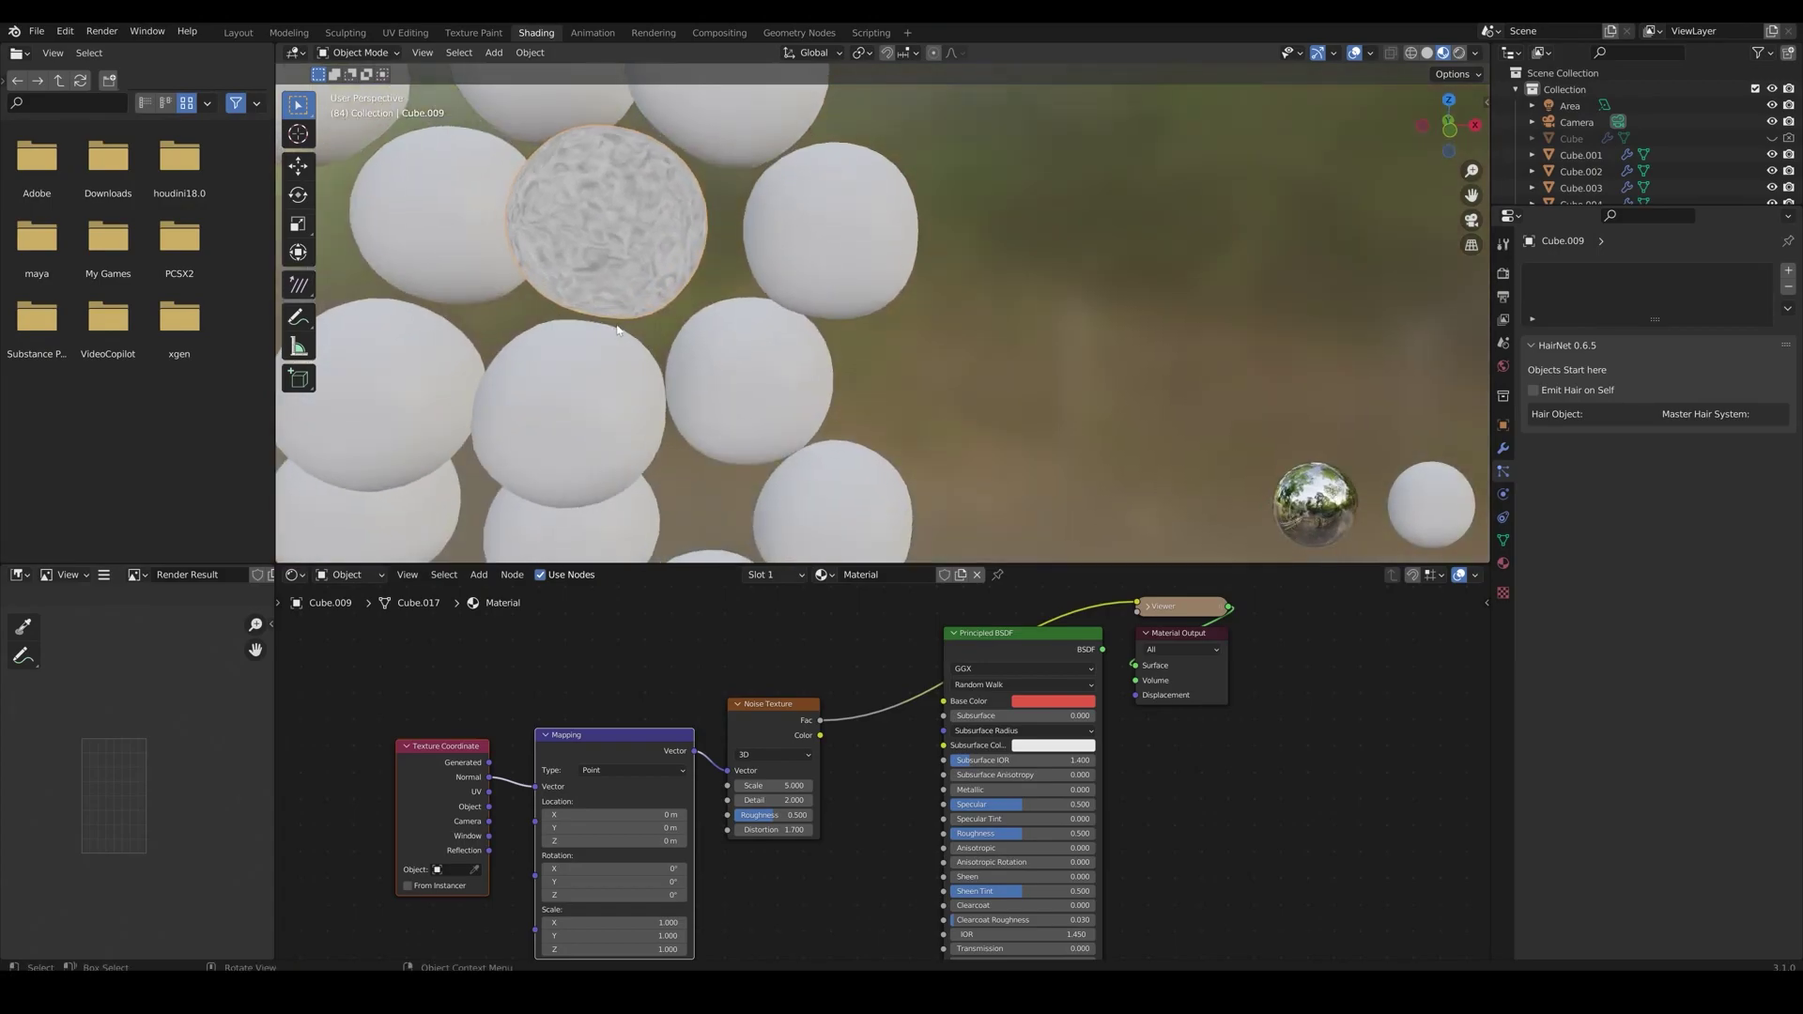
drag(557, 787, 544, 789)
middle_drag(695, 399, 737, 422)
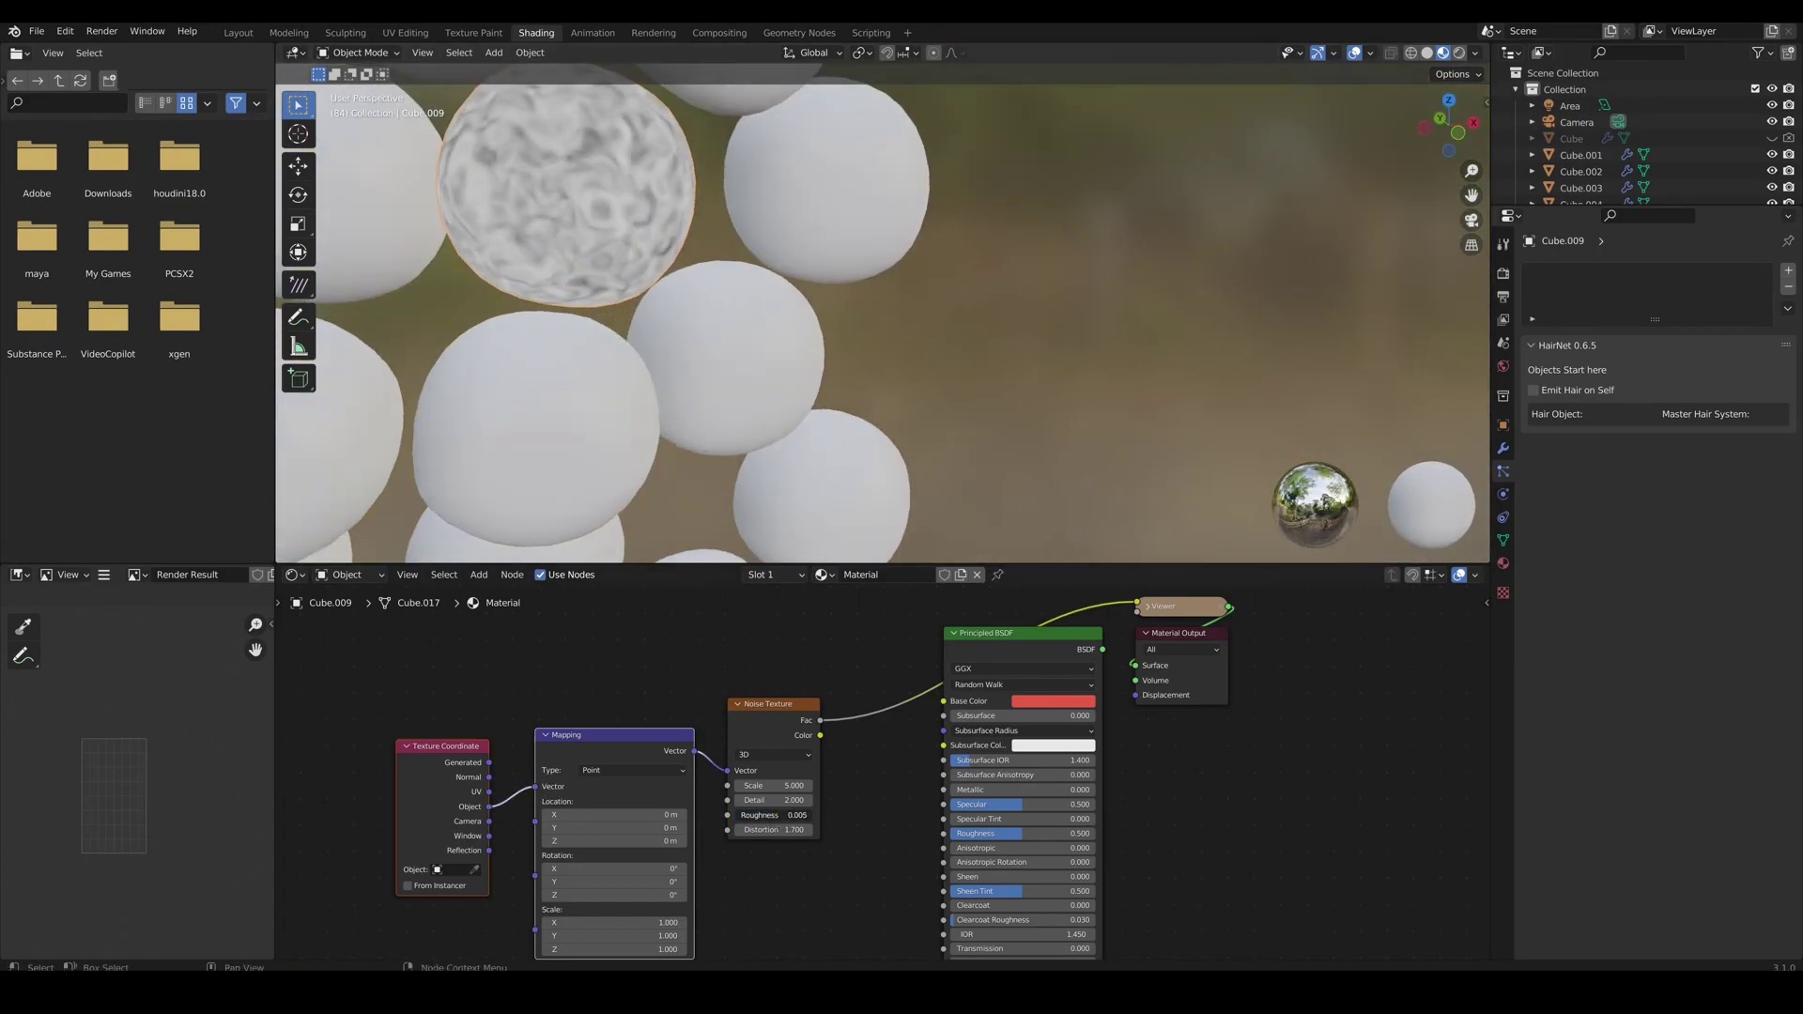
drag(773, 785, 760, 785)
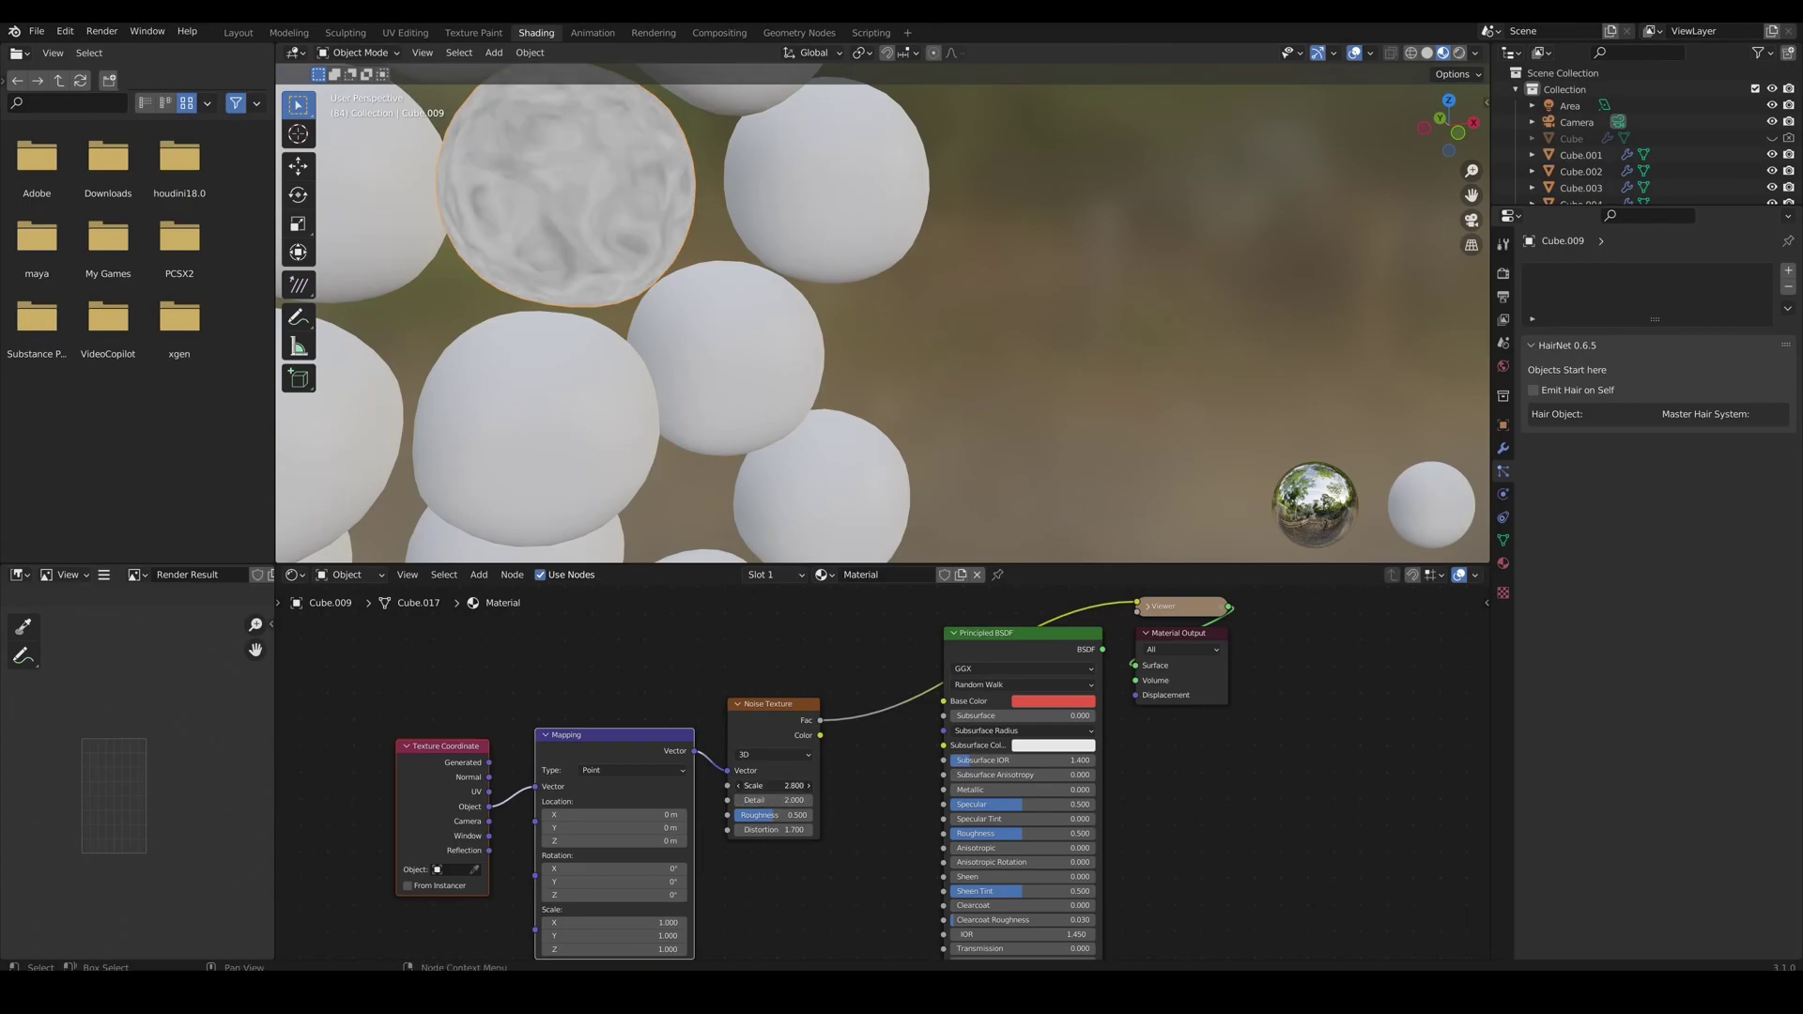
Insert a Musgrave Texture node between Mapping and Noise Texture, set its Scale to 1, and view the ball through the camera
drag(636, 753, 470, 752)
click(571, 700)
key(shift+a)
click(572, 699)
text(m)
key(Return)
click(645, 736)
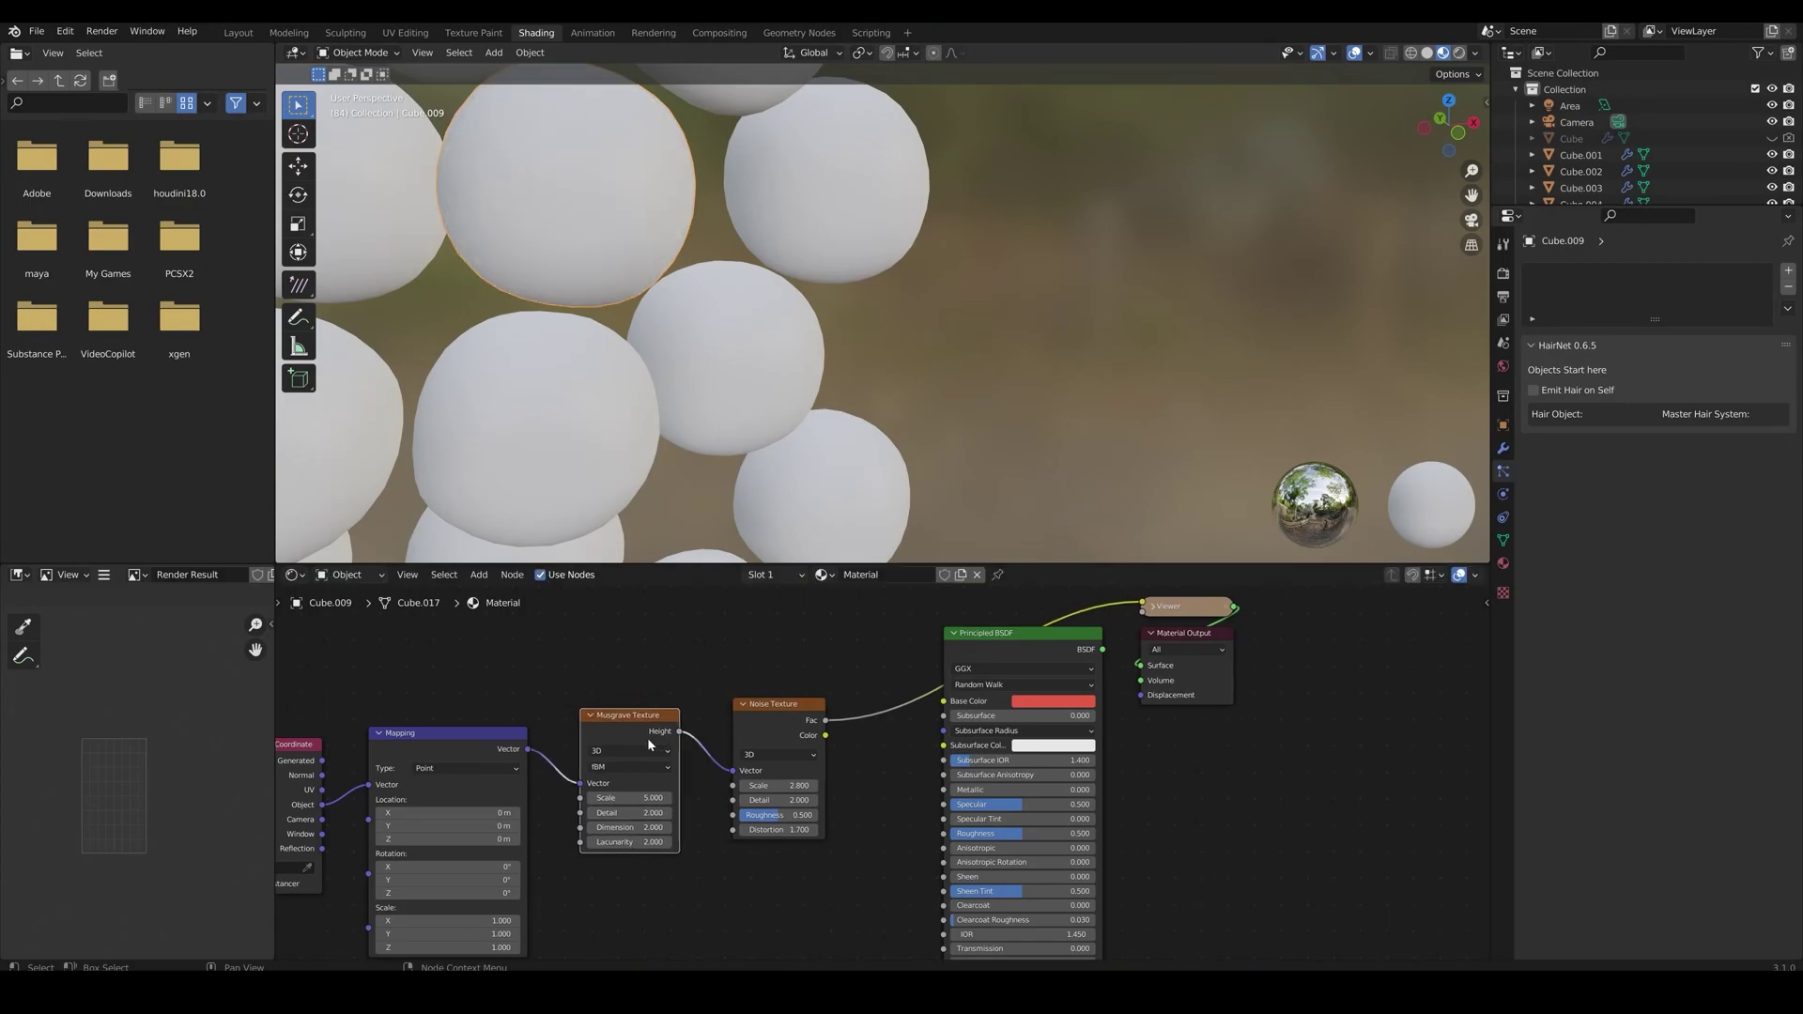
scroll(671, 852, up, 3)
mouse_move(625, 791)
mouse_down()
mouse_move(601, 792)
mouse_move(620, 791)
mouse_move(602, 772)
mouse_up()
key(KP_Decimal)
scroll(709, 333, down, 6)
key(KP_0)
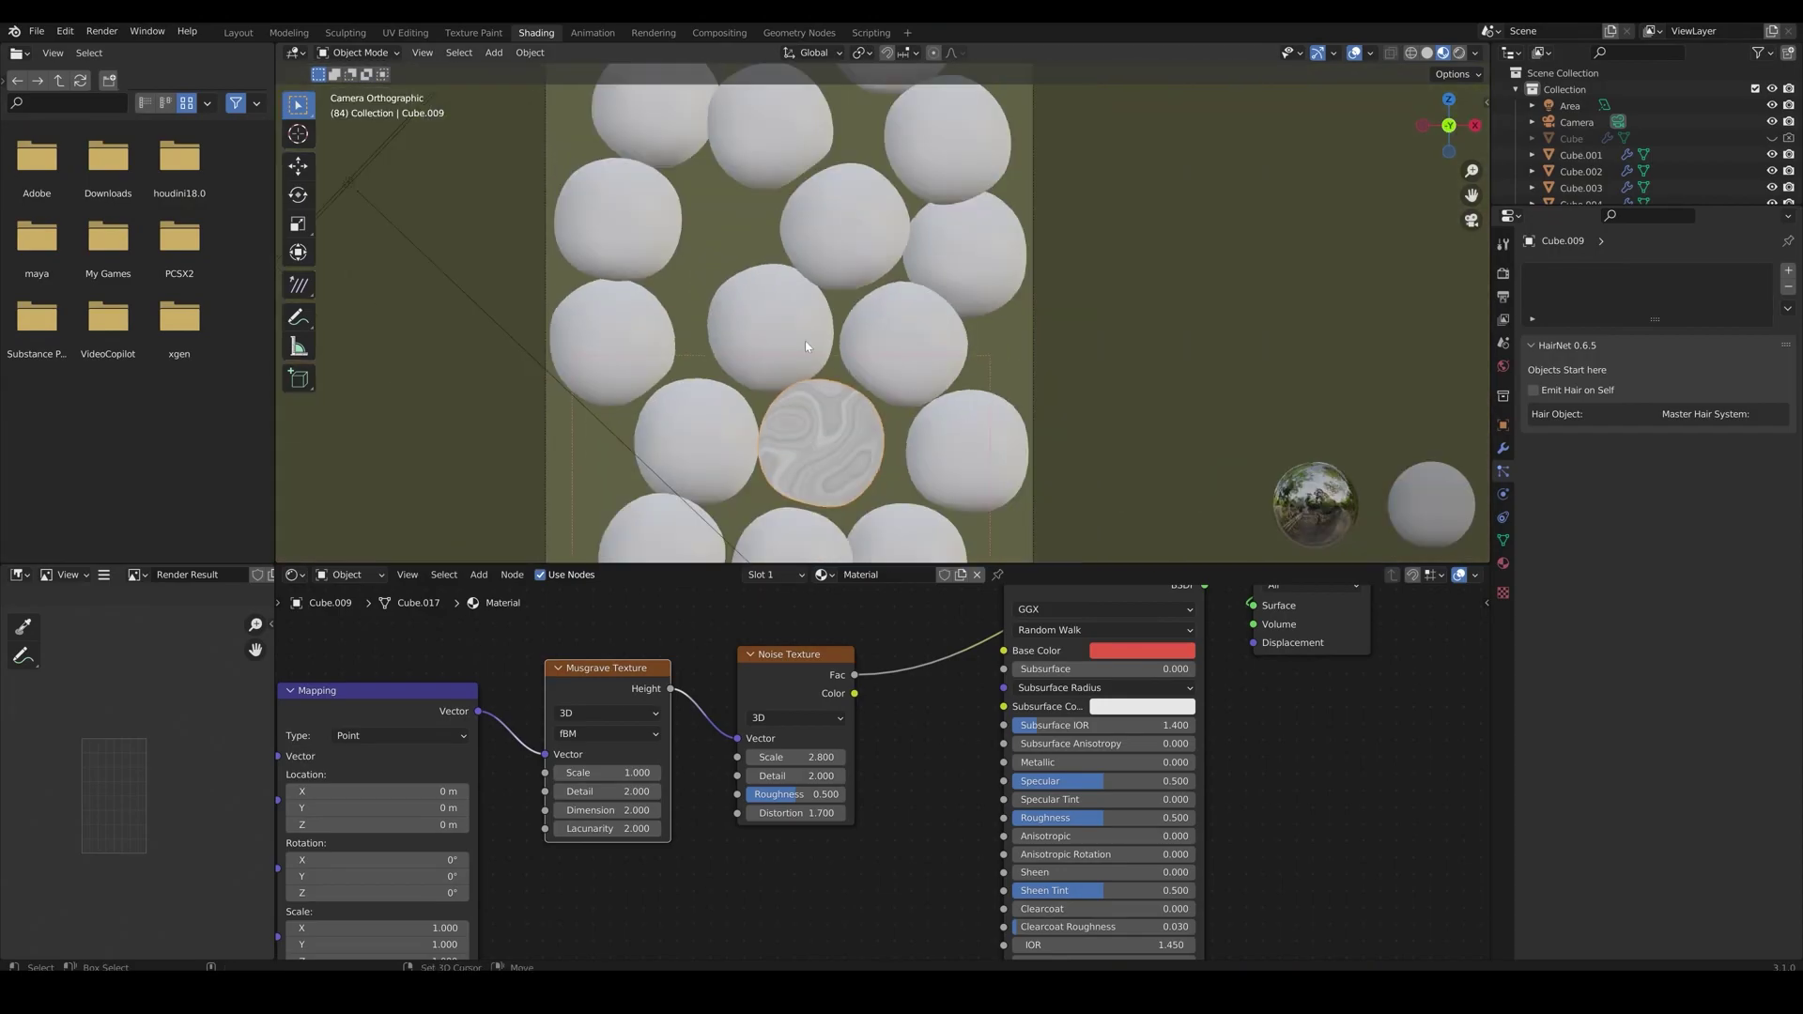
Insert a ColorRamp node after the Noise Texture and move the shader and output nodes aside to make room
middle_drag(930, 706, 744, 777)
key(shift+a)
click(744, 777)
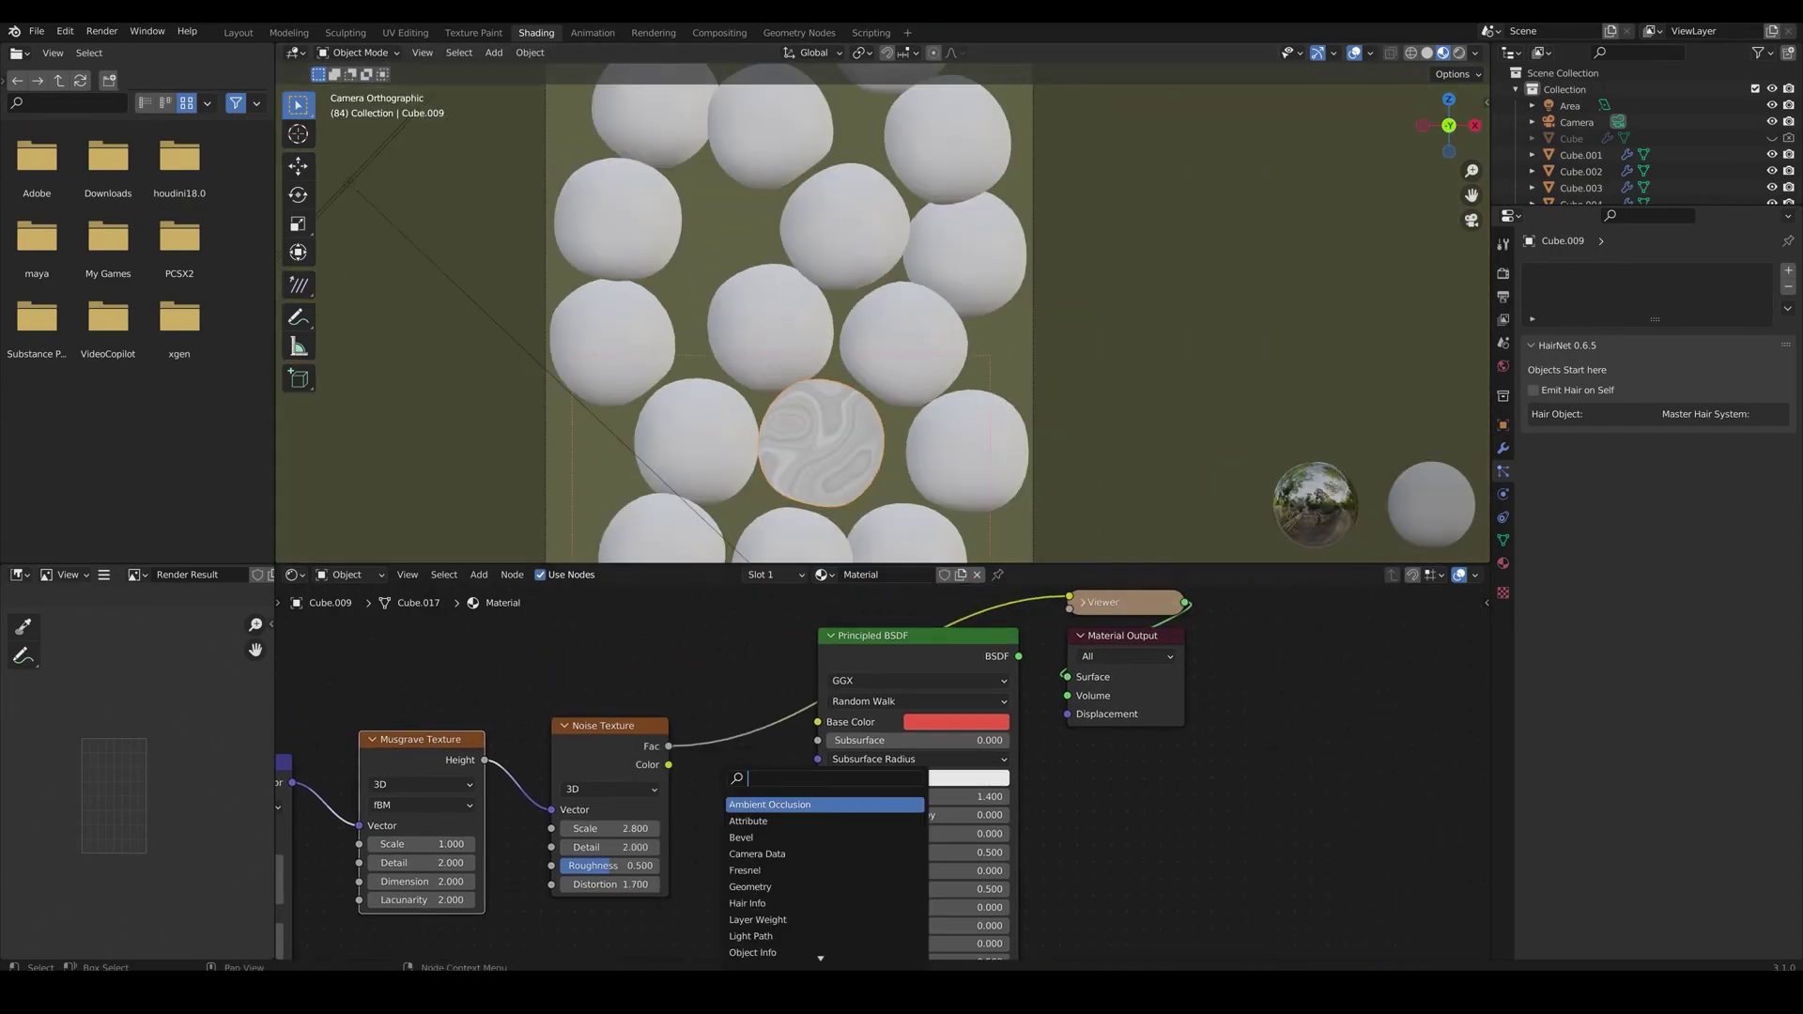
key(Return)
click(774, 719)
scroll(1071, 705, down, 3)
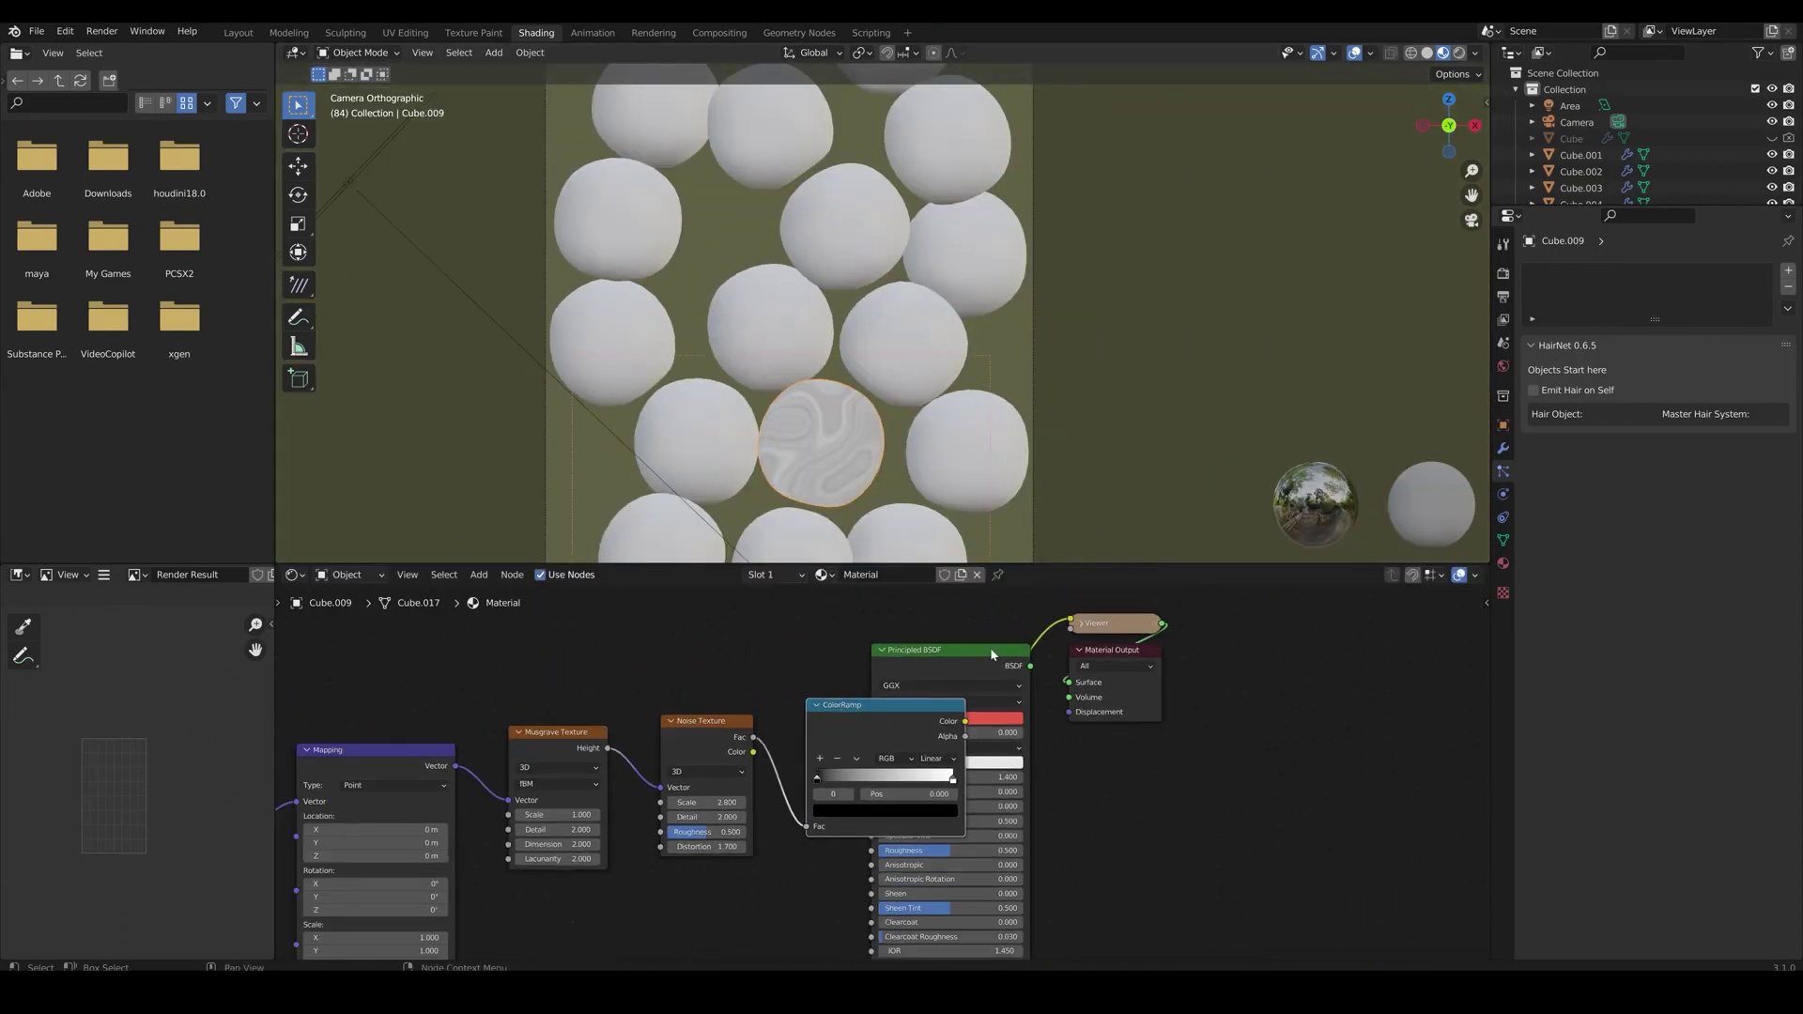
drag(1005, 616, 1299, 763)
scroll(991, 759, up, 3)
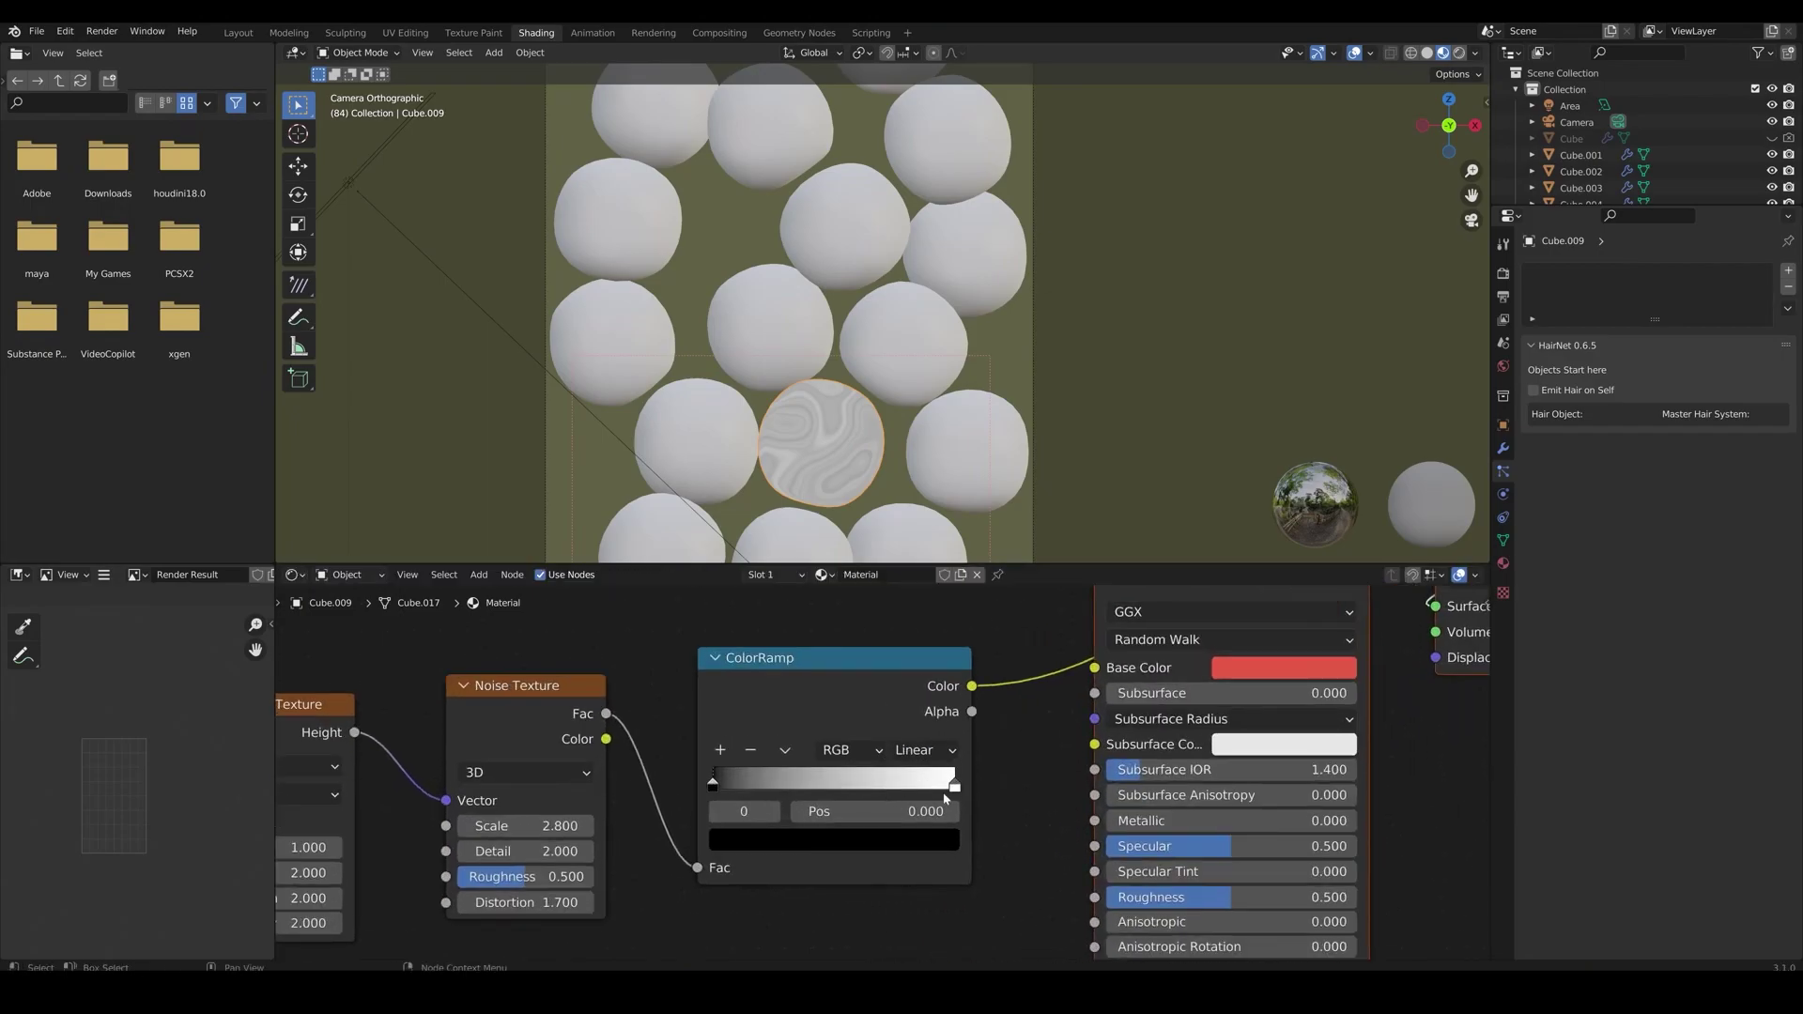
Color the ColorRamp's start stop white and its end stop pinkish red
click(955, 783)
click(937, 840)
click(712, 786)
click(836, 840)
drag(904, 615, 906, 505)
click(954, 786)
click(925, 841)
drag(826, 652, 820, 660)
Try Constant interpolation on the ColorRamp, and settle on Ease
scroll(991, 802, up, 2)
click(892, 723)
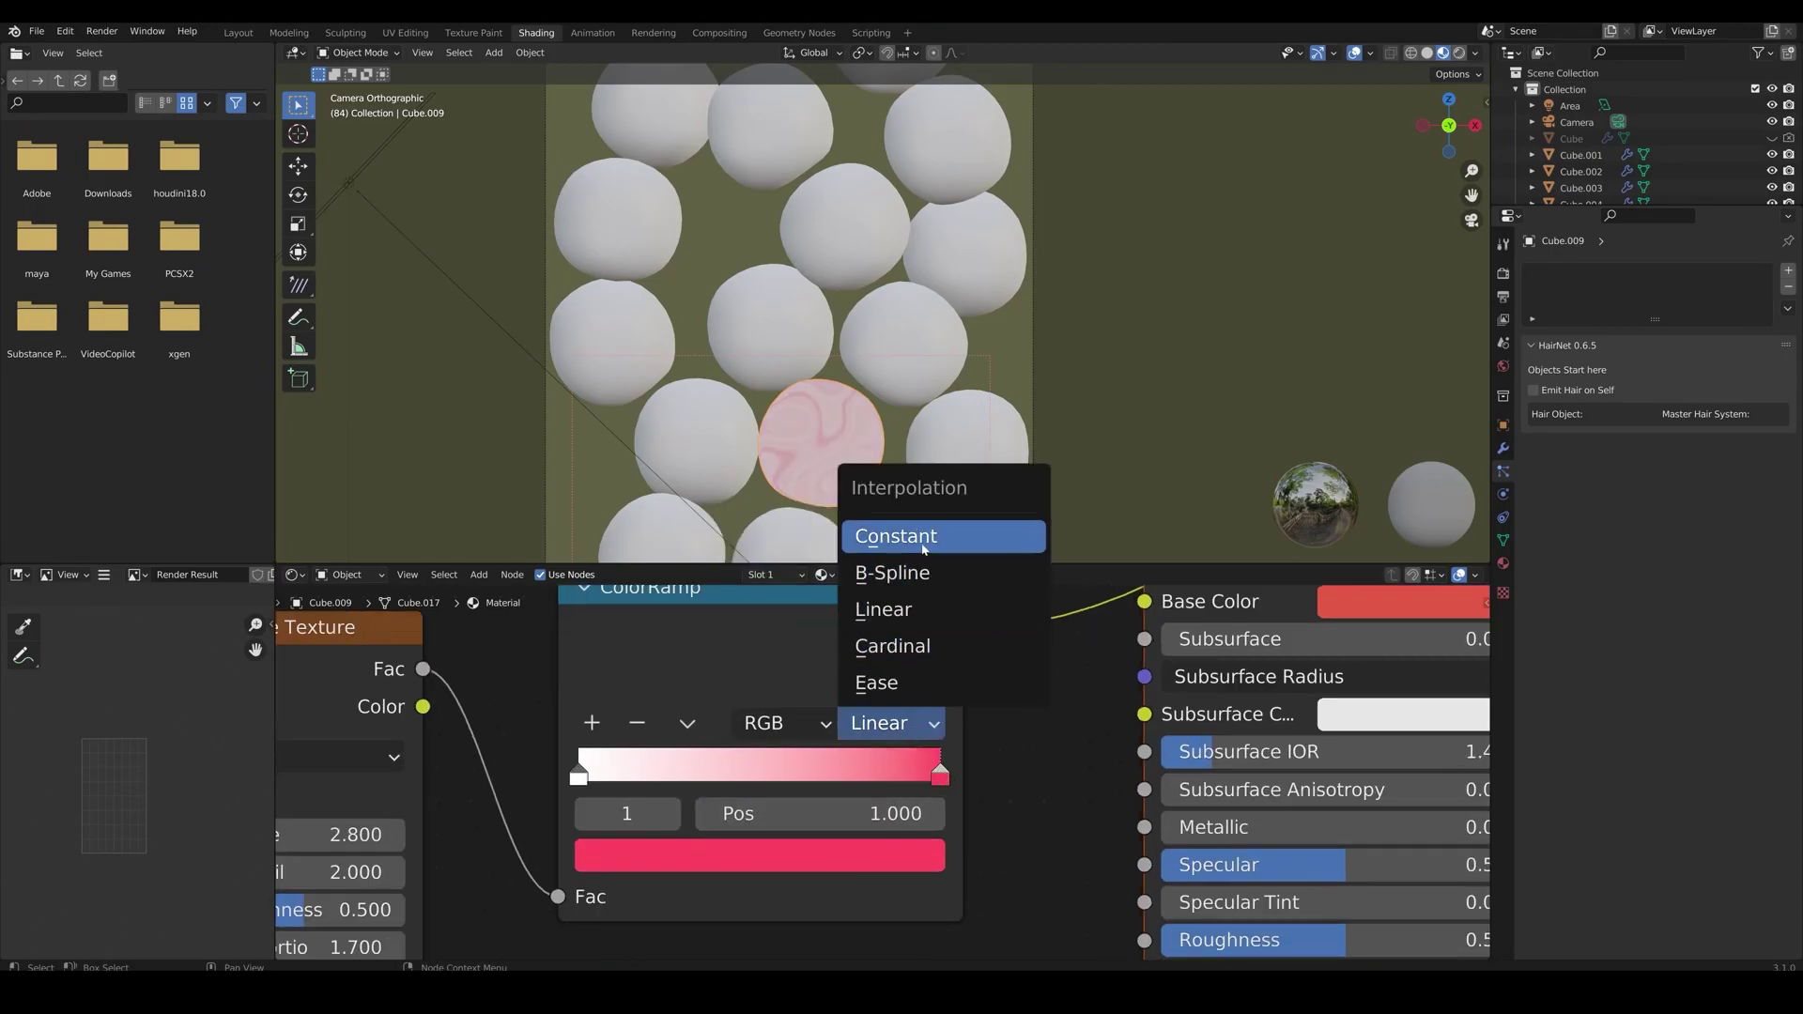
click(901, 535)
drag(770, 792, 826, 785)
click(887, 723)
click(878, 685)
Add a middle stop to the ColorRamp and reposition the stops, with the pinkish-red end stop at about 0.7
click(592, 723)
drag(709, 781, 720, 781)
mouse_move(826, 788)
mouse_down()
mouse_move(810, 787)
mouse_move(862, 765)
mouse_up()
scroll(988, 713, down, 2)
scroll(939, 685, down, 2)
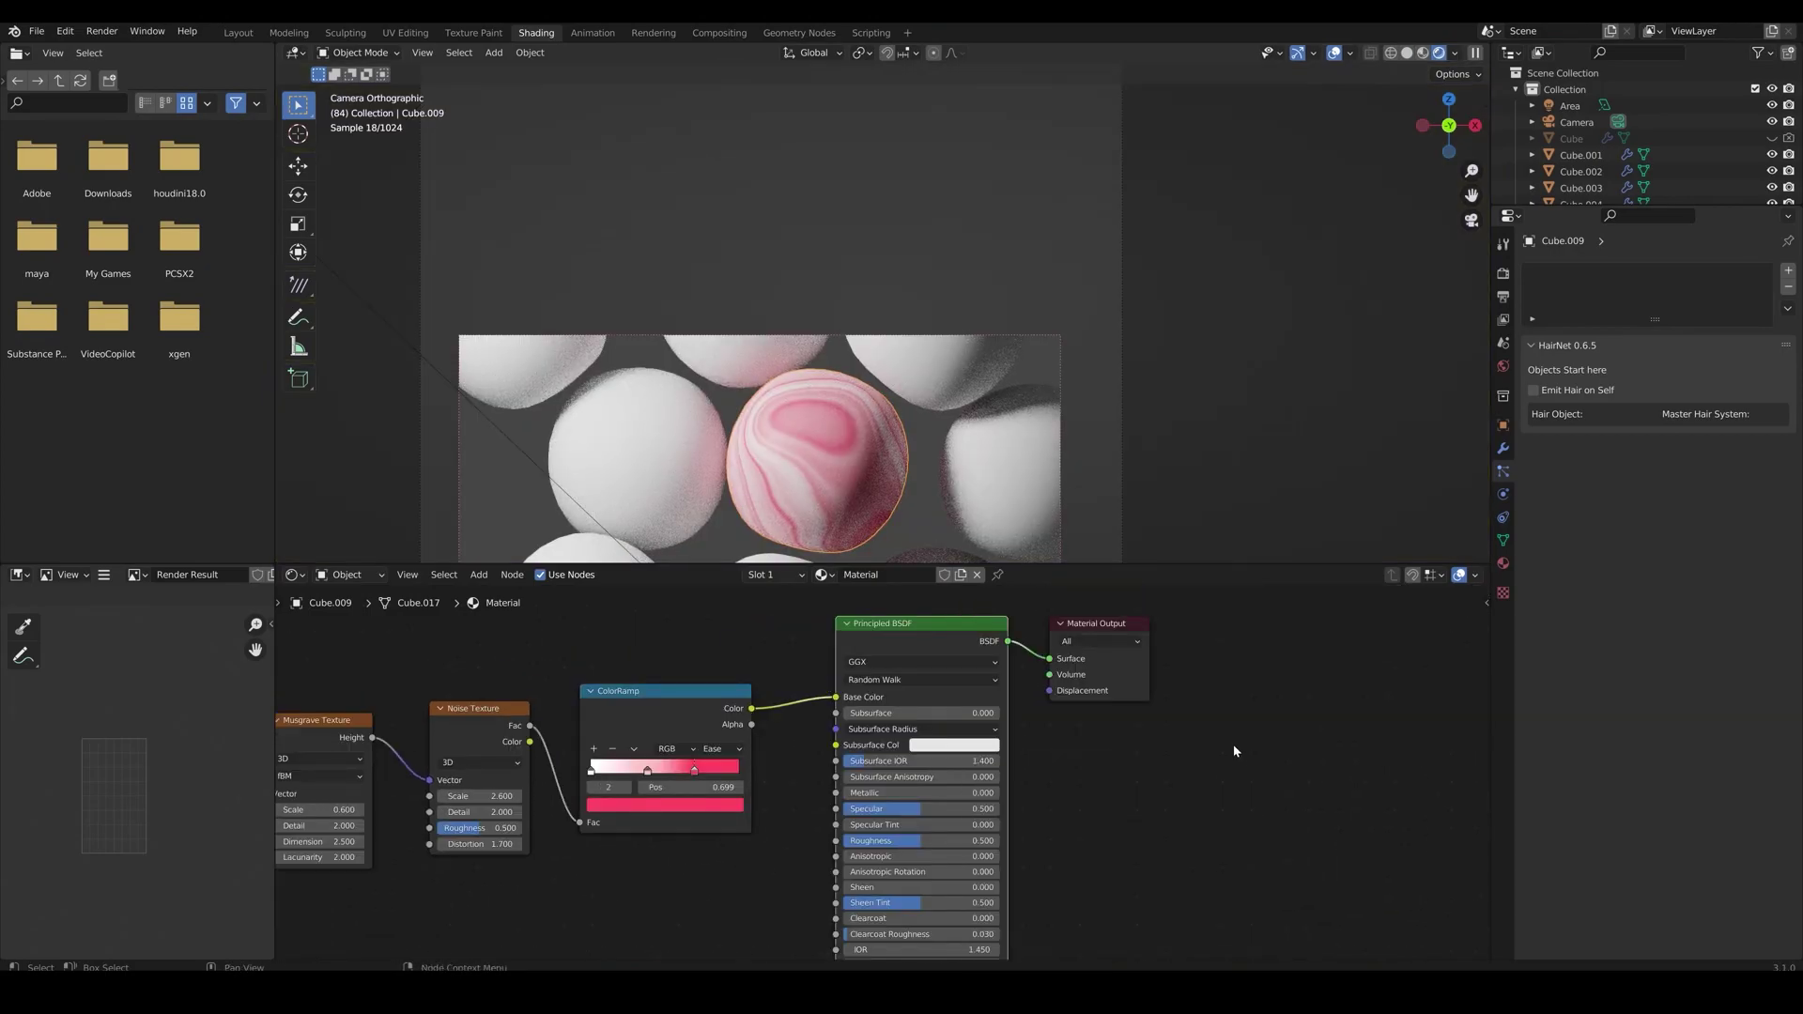
Move the Material Output node farther away from the Principled BSDF node
scroll(1232, 744, down, 2)
drag(1139, 620, 1285, 634)
click(1175, 787)
scroll(895, 629, down, 1)
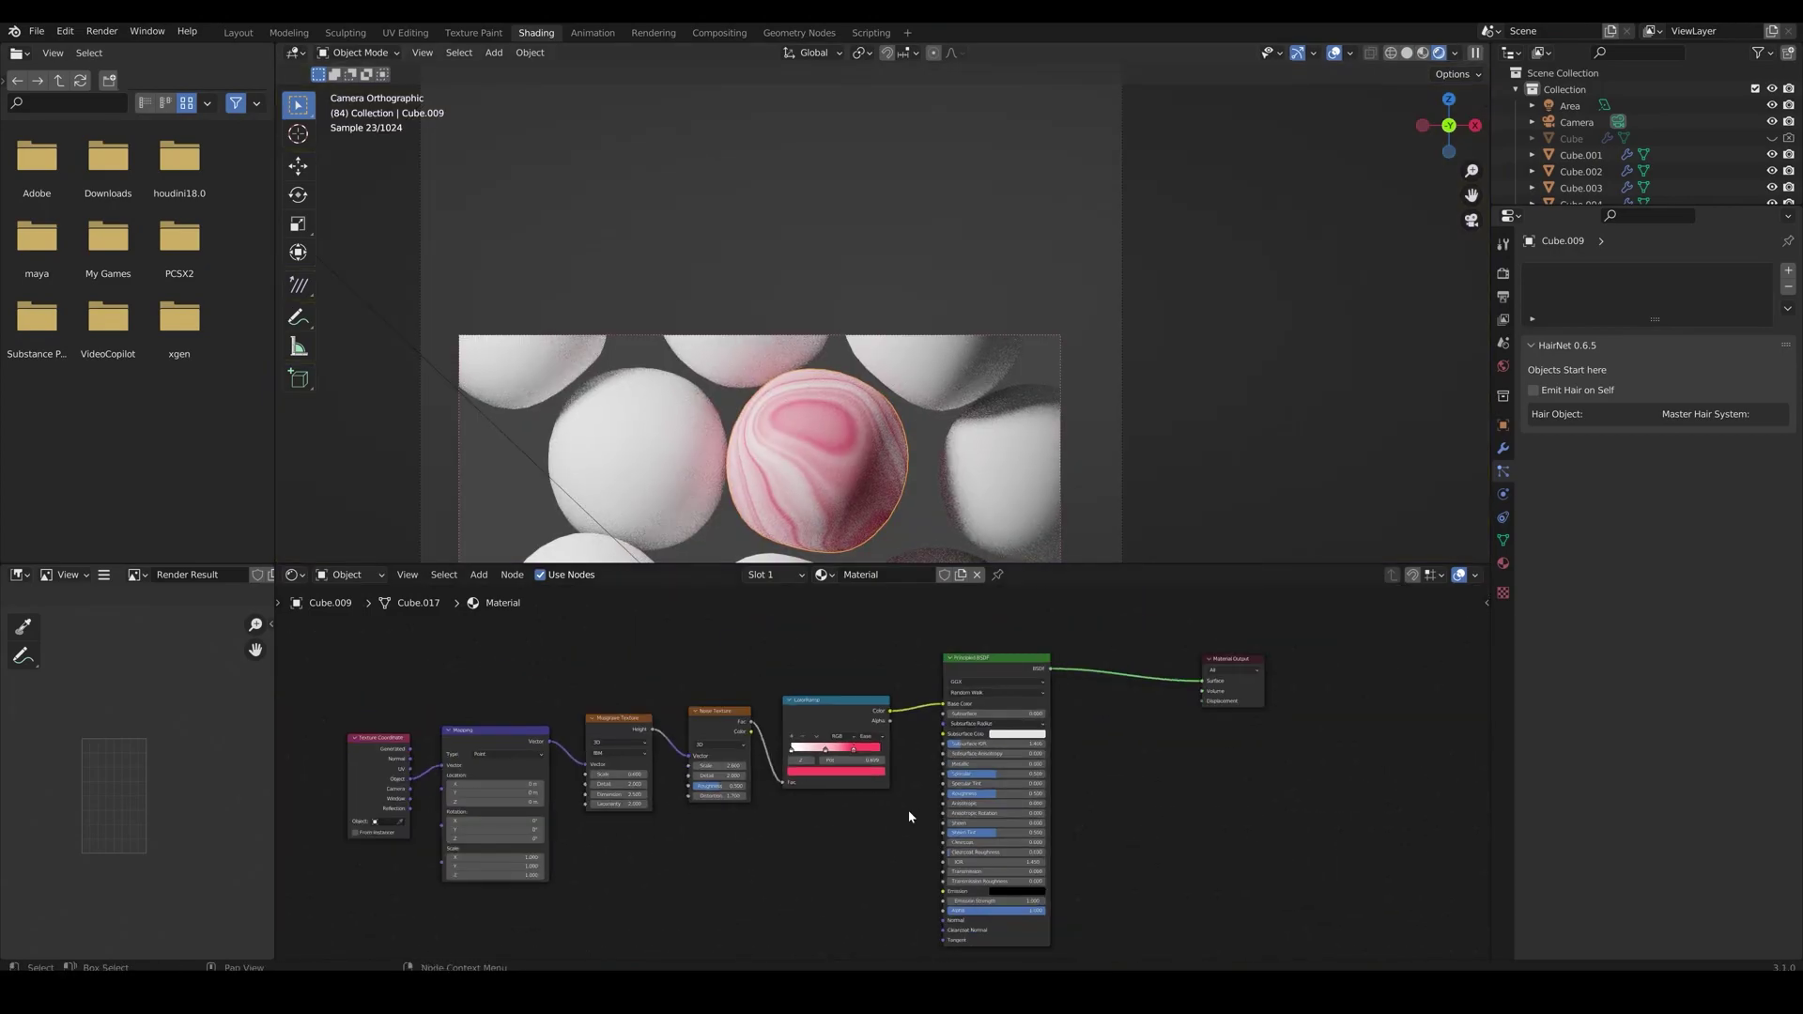
Add a particle system of type Hair to the swirled pink ball and show the viewport in Material Preview
click(1504, 494)
click(1503, 471)
click(1788, 272)
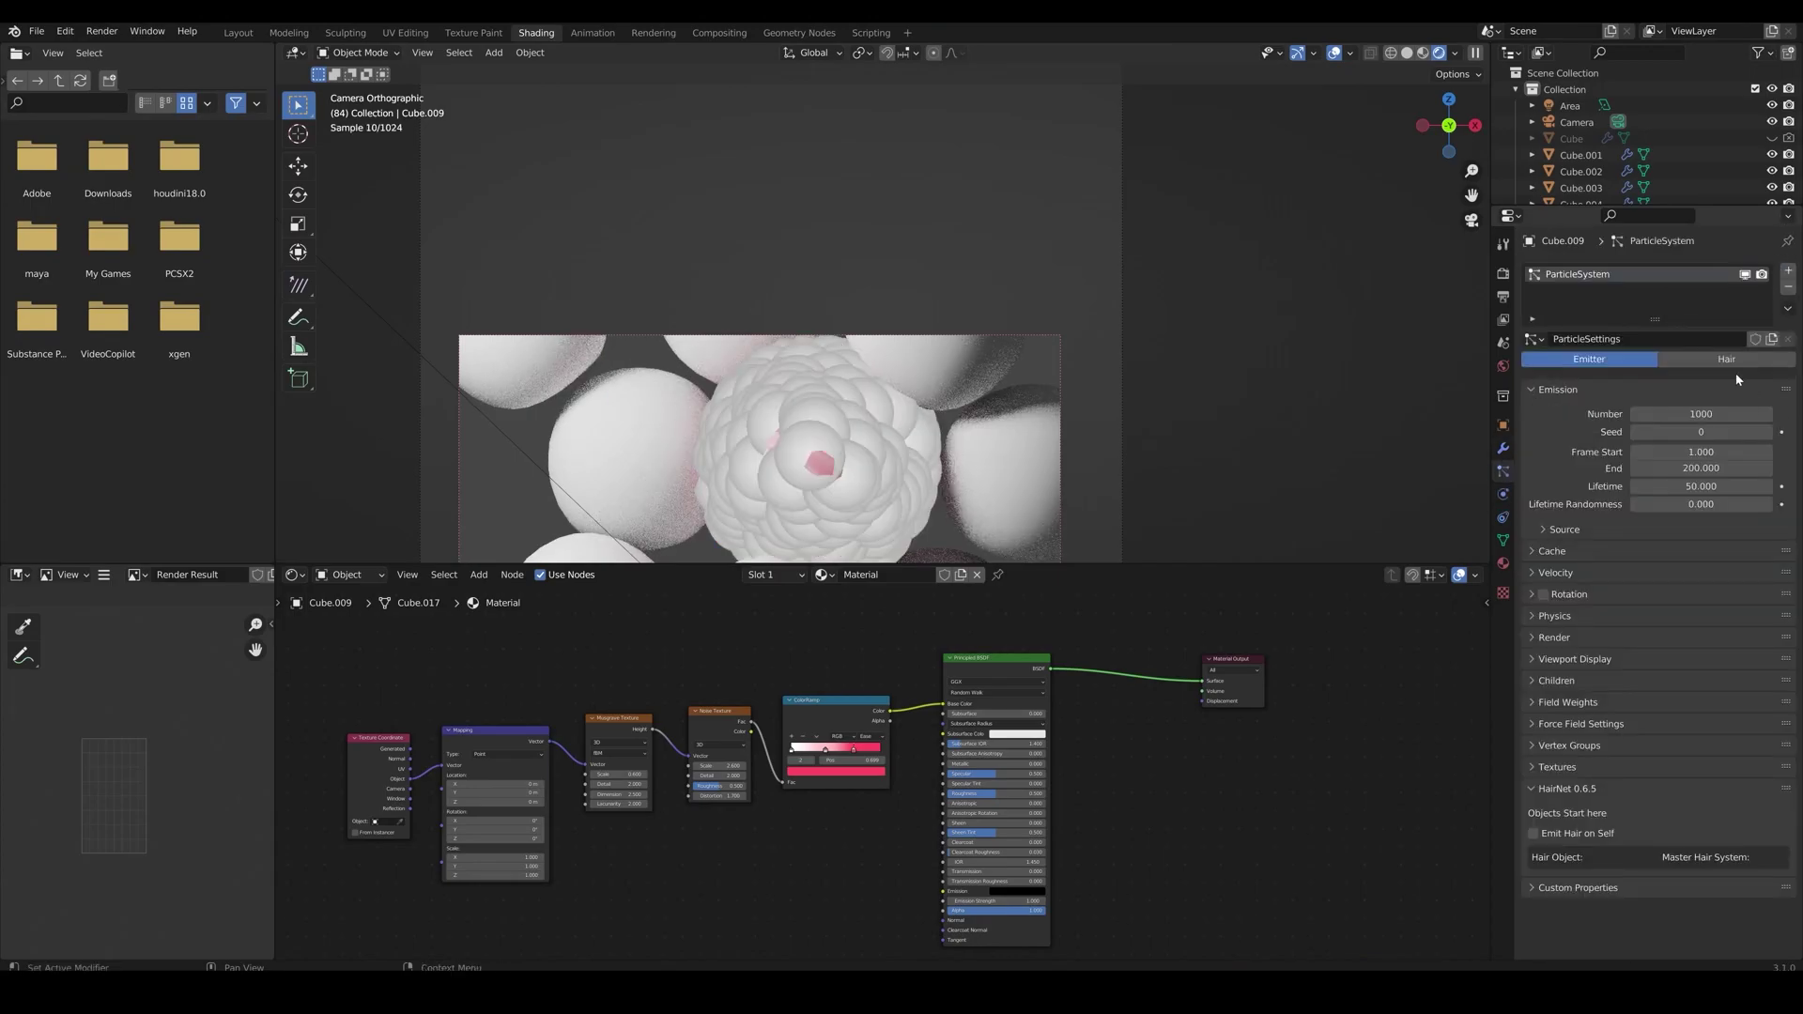
click(1422, 55)
Try a hair length of 0.02 m on the swirled ball, and settle on 0.04 m
mouse_move(1751, 465)
mouse_down()
mouse_move(1672, 465)
mouse_move(1735, 460)
mouse_up()
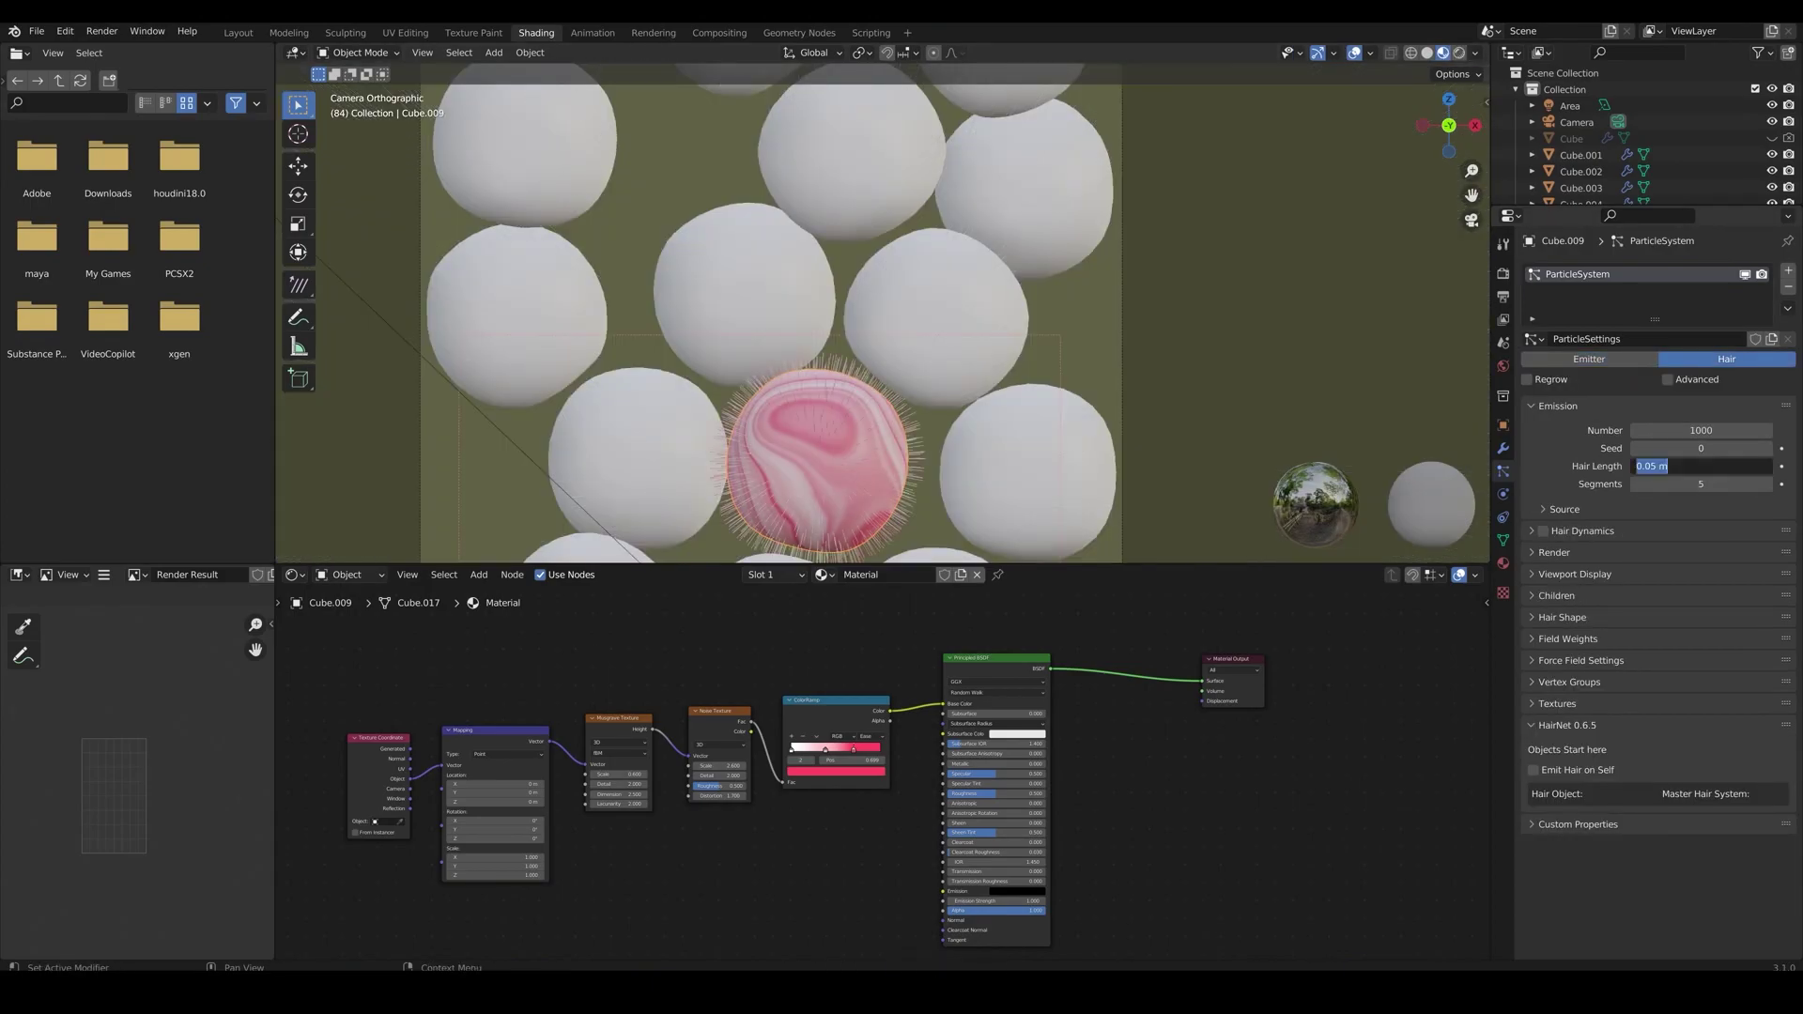
text(.02)
key(Return)
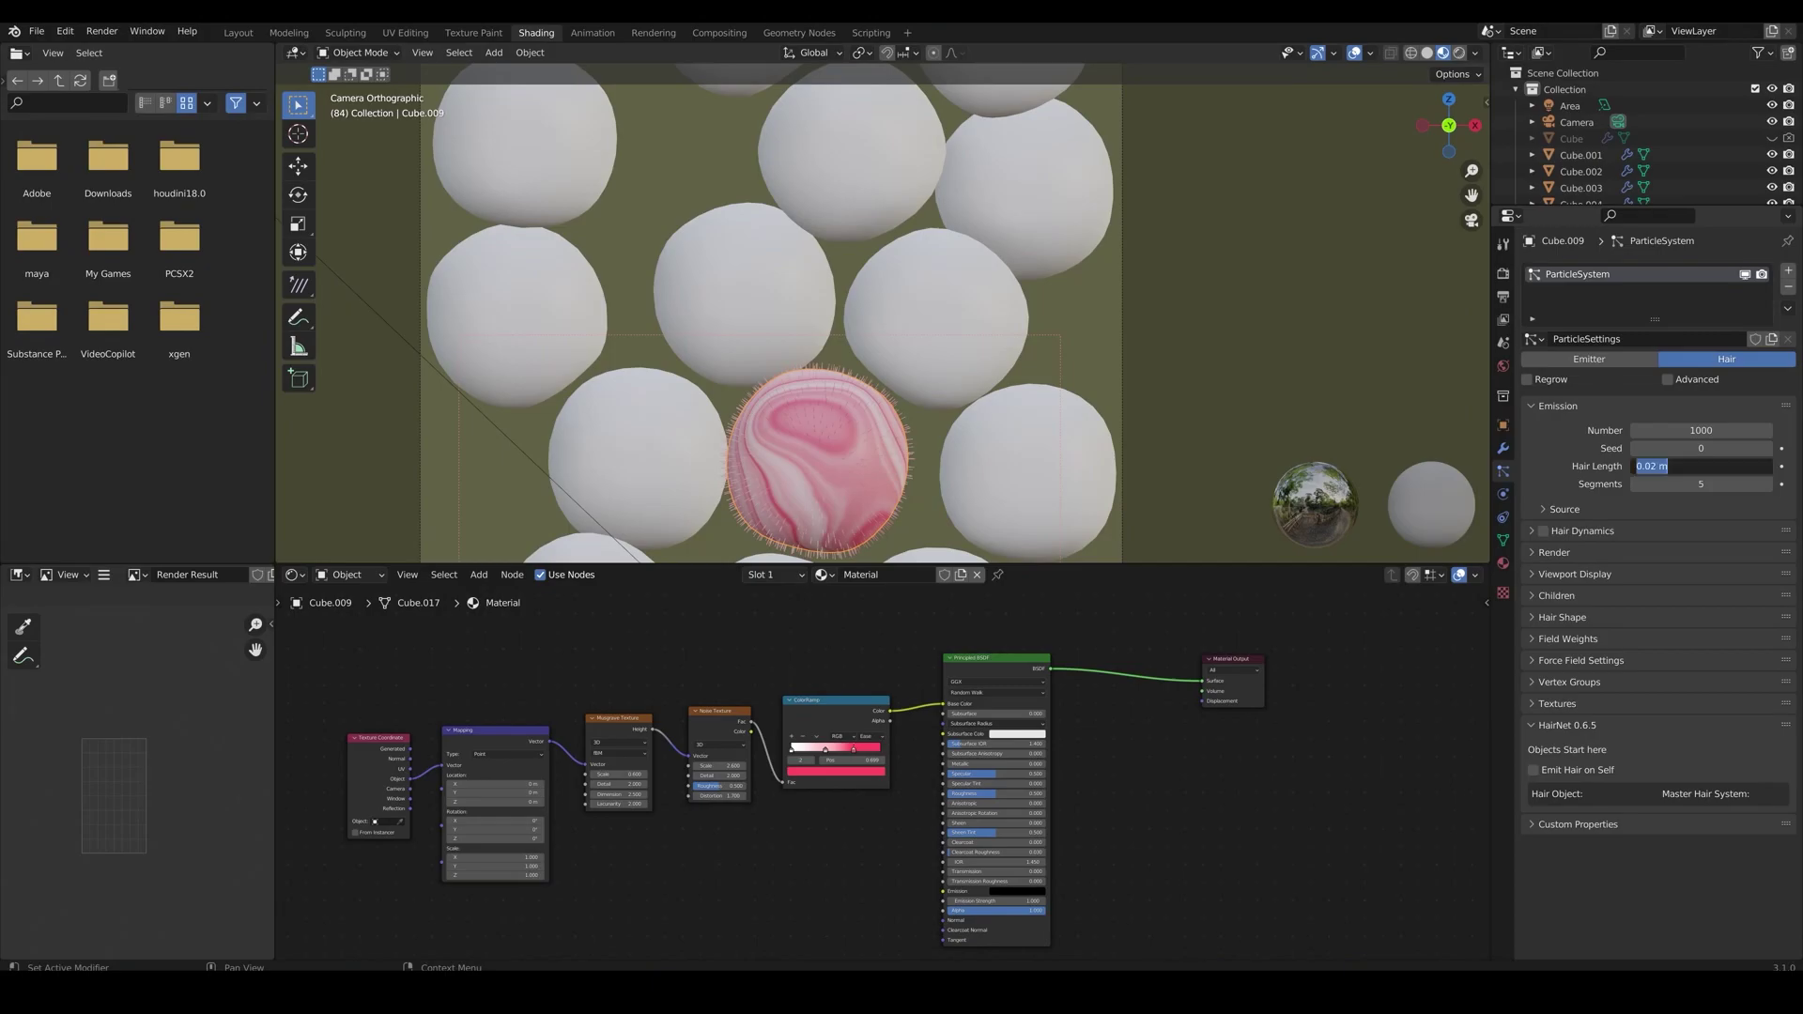
text(4)
key(Return)
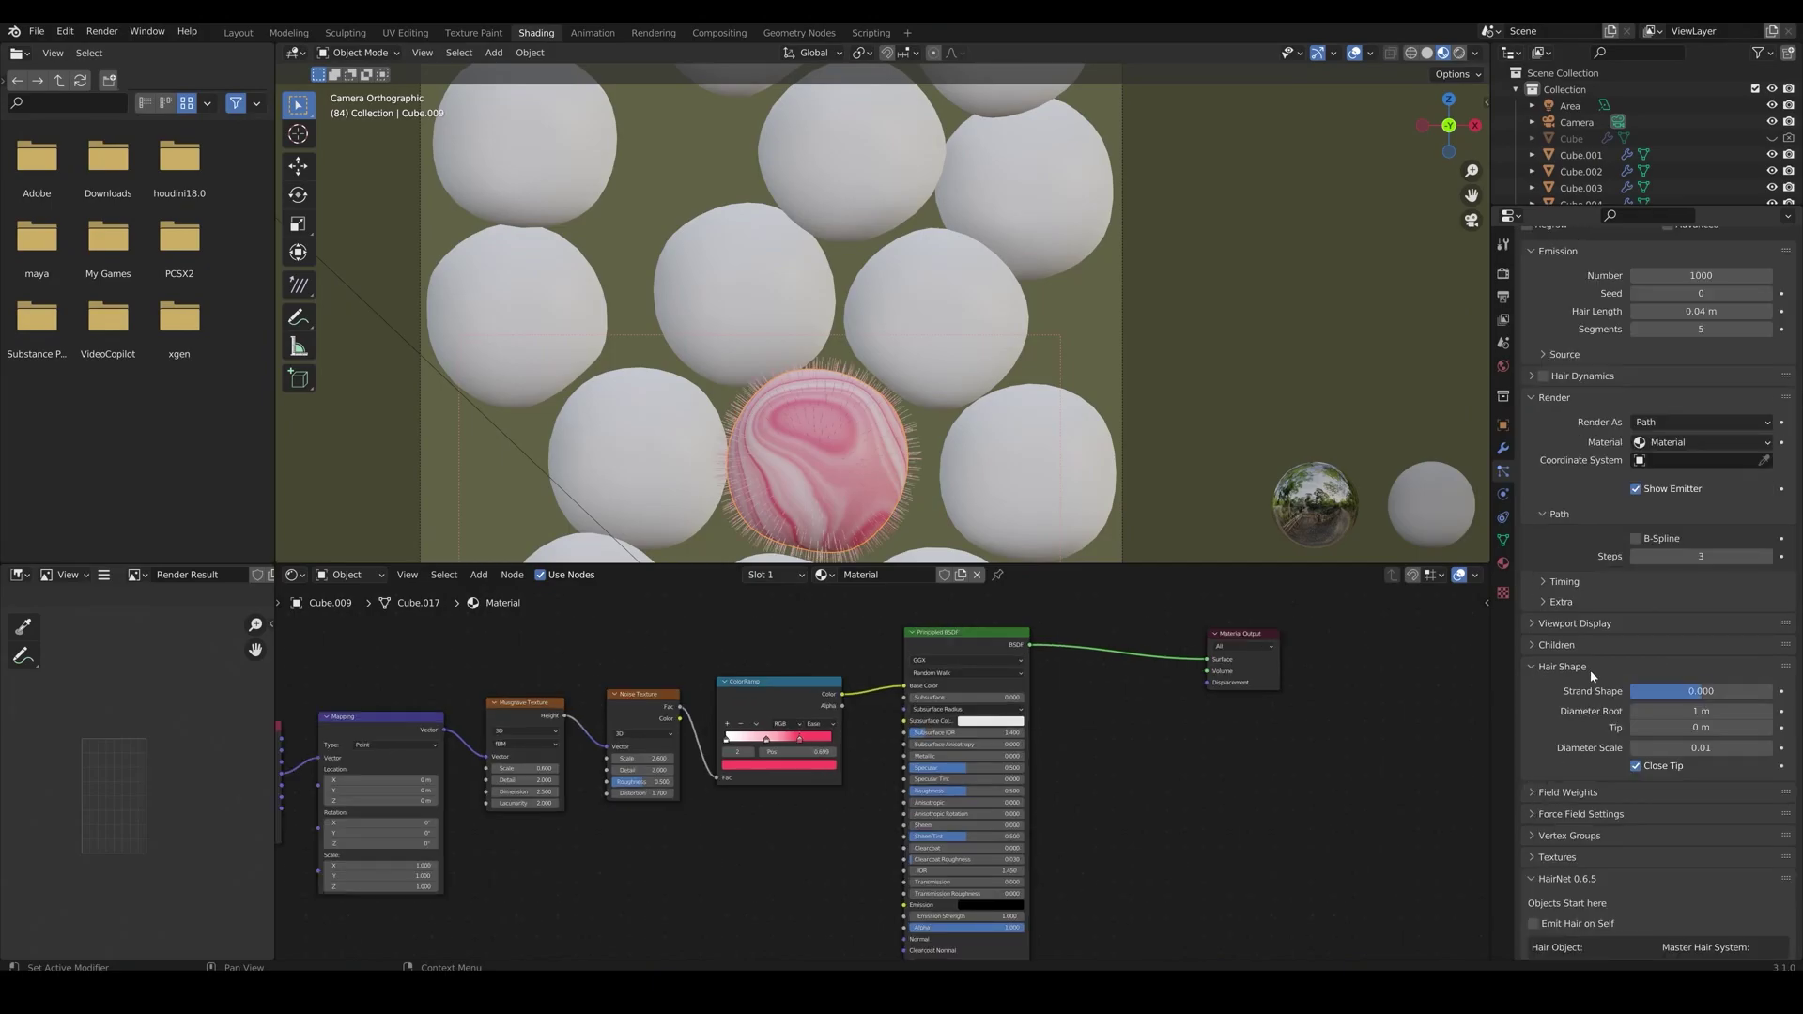
Give the hair particle system Interpolated children
scroll(1593, 676, down, 1)
click(1538, 614)
click(1745, 639)
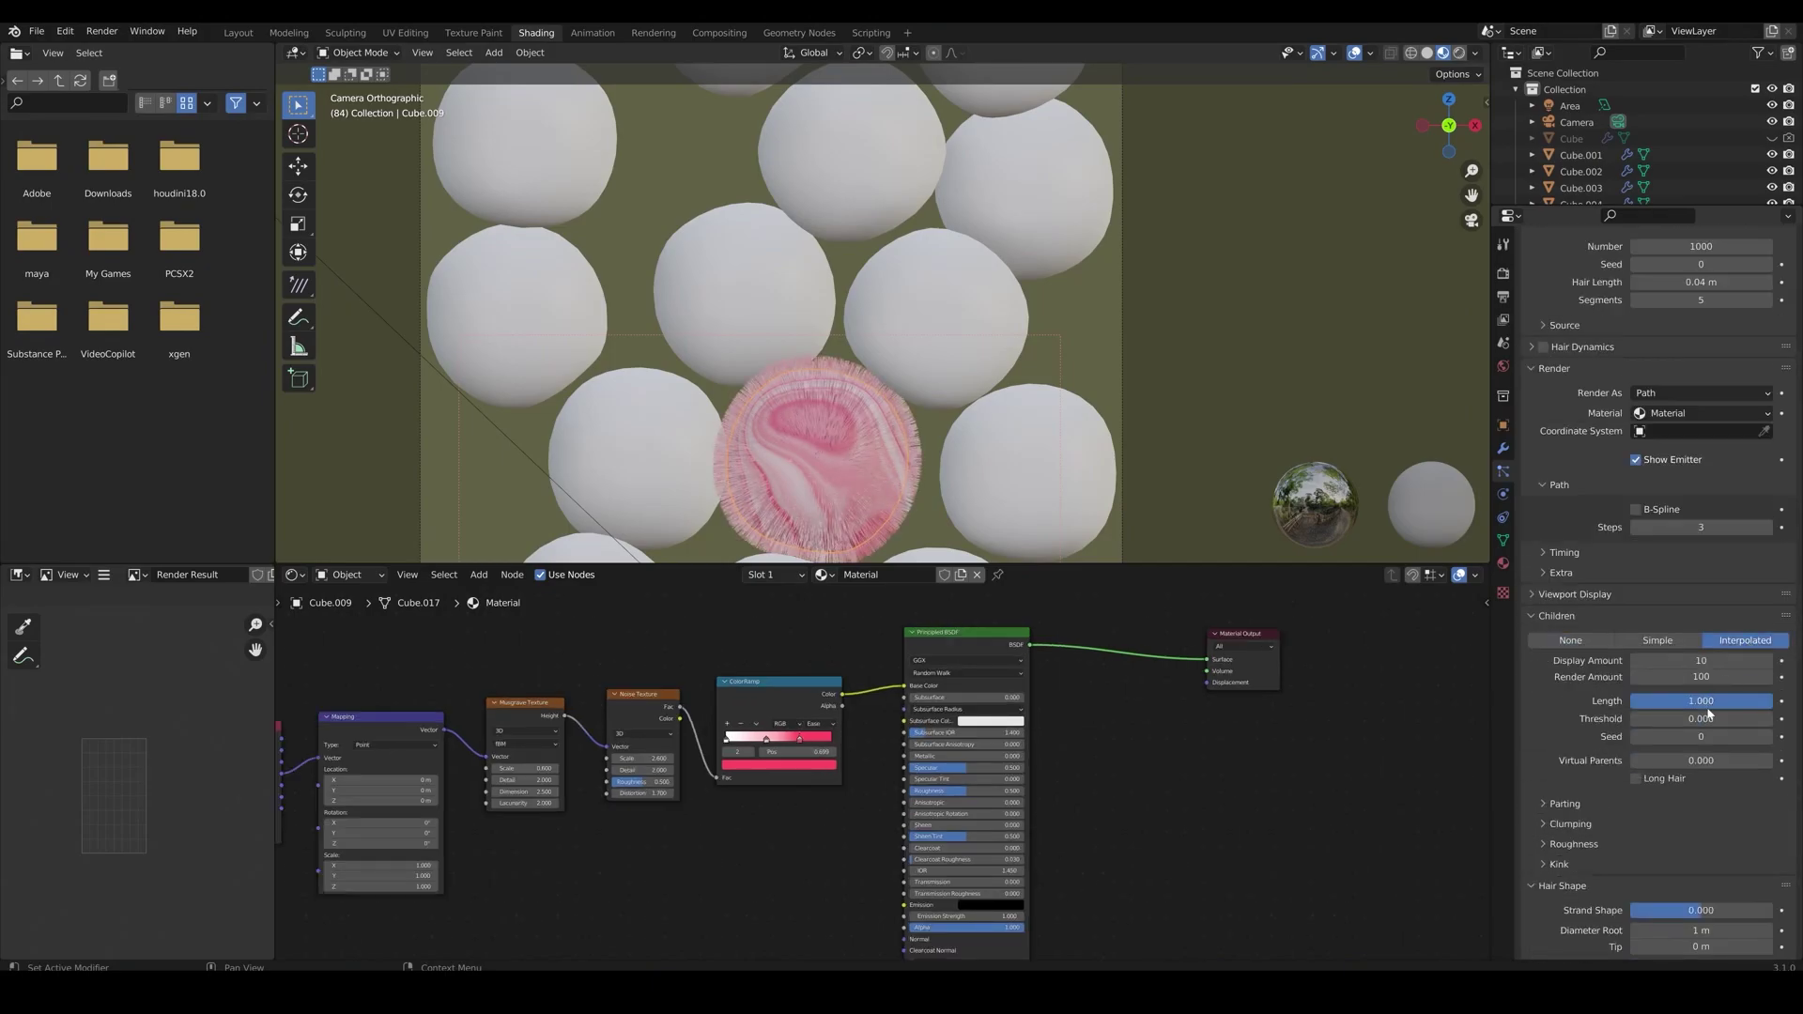
scroll(1119, 523, down, 1)
Set the Random roughness of the hair children to 0.05
click(1568, 844)
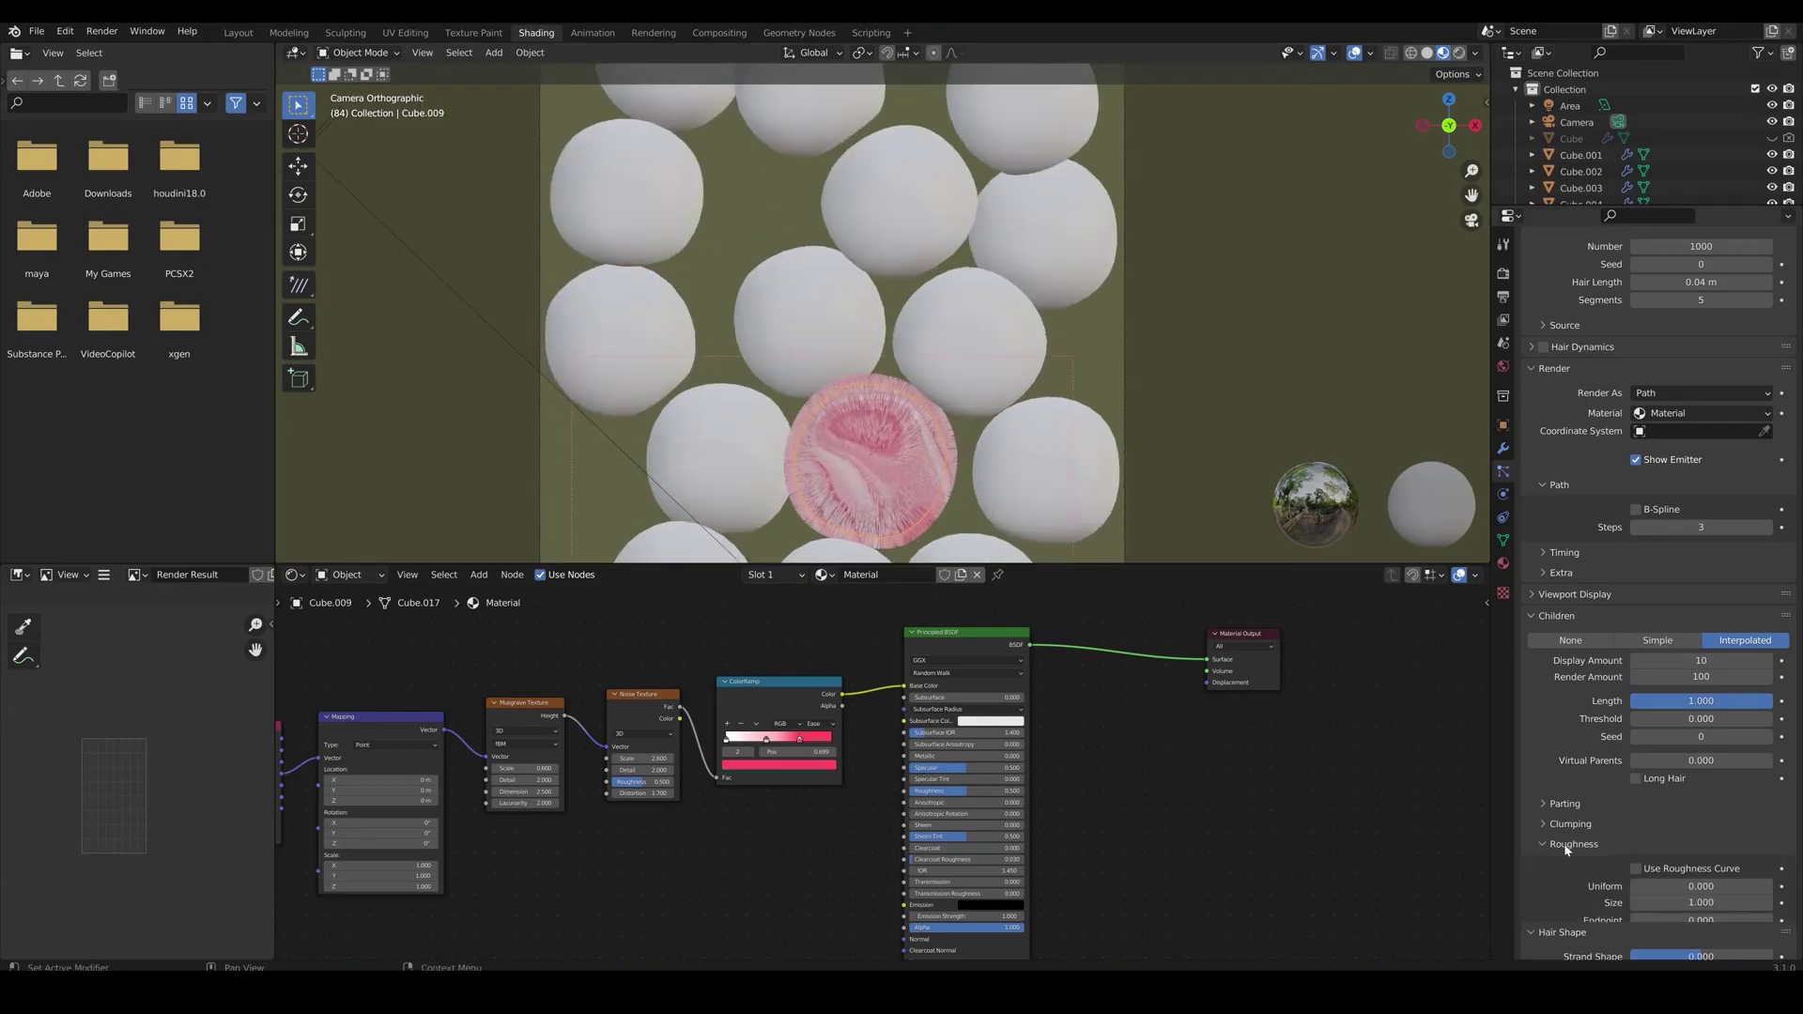
scroll(1625, 845, down, 2)
drag(1701, 845, 1718, 845)
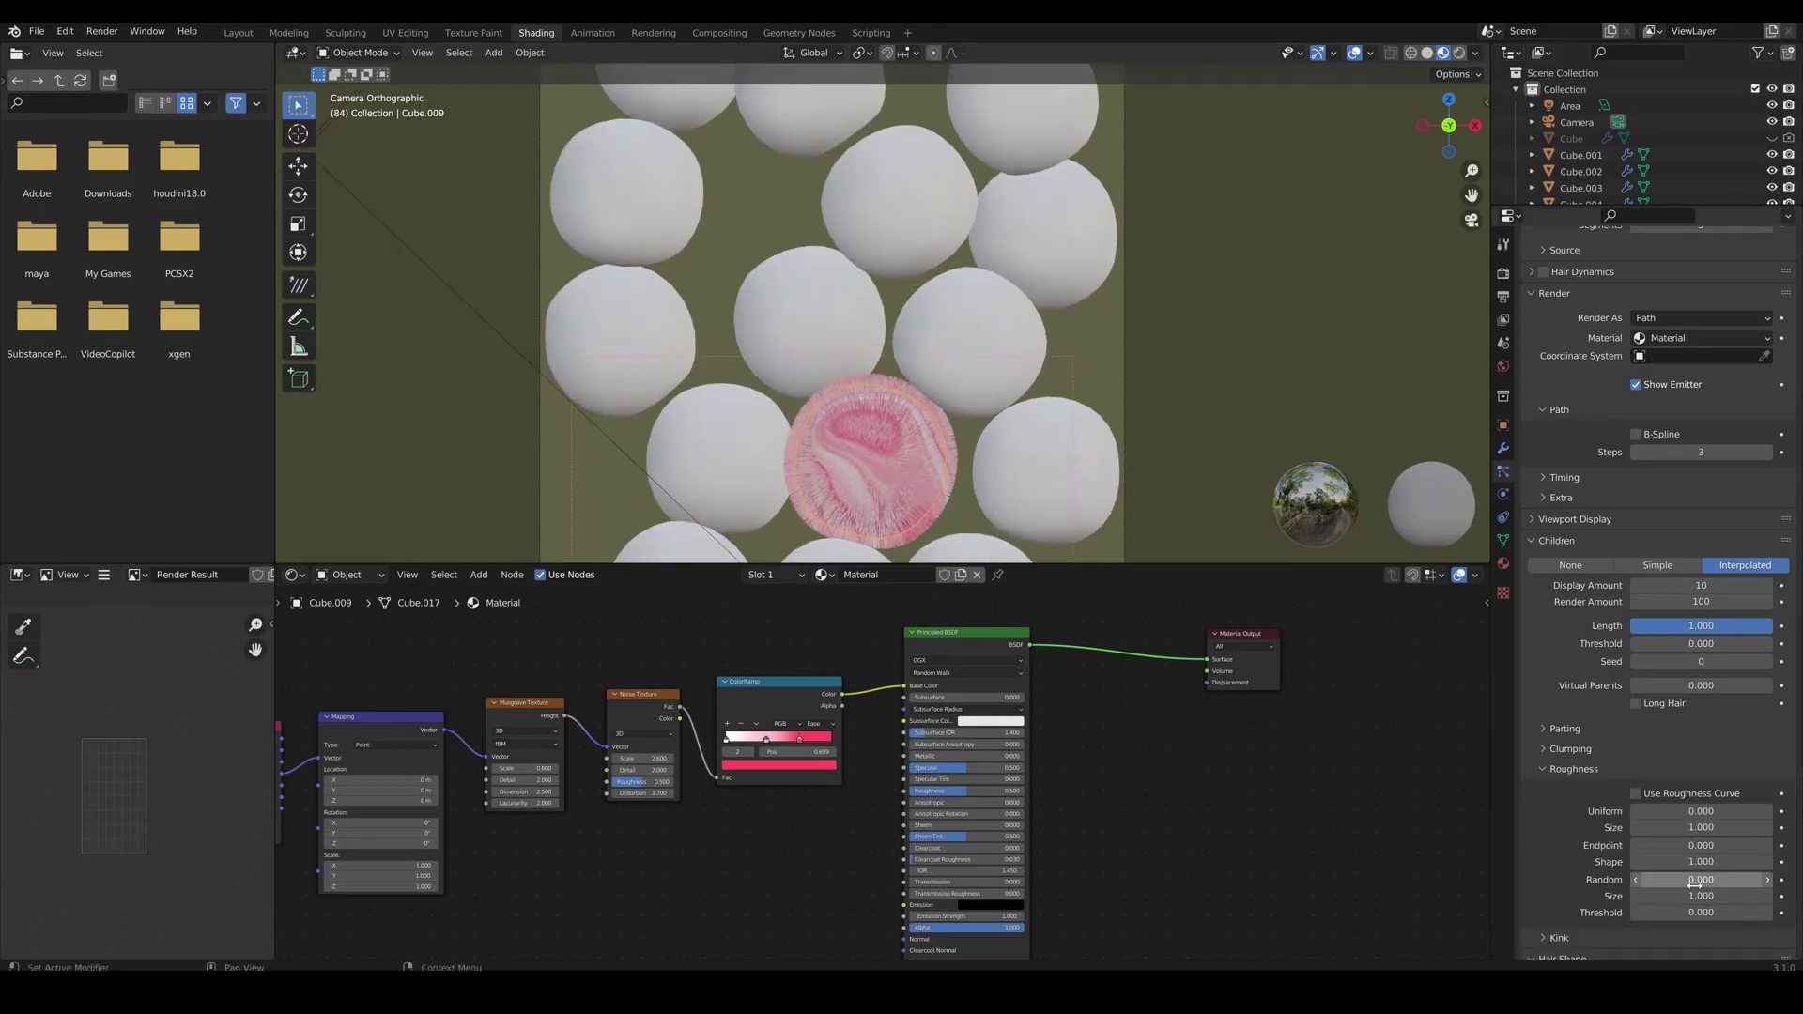
click(1695, 880)
key(BackSpace)
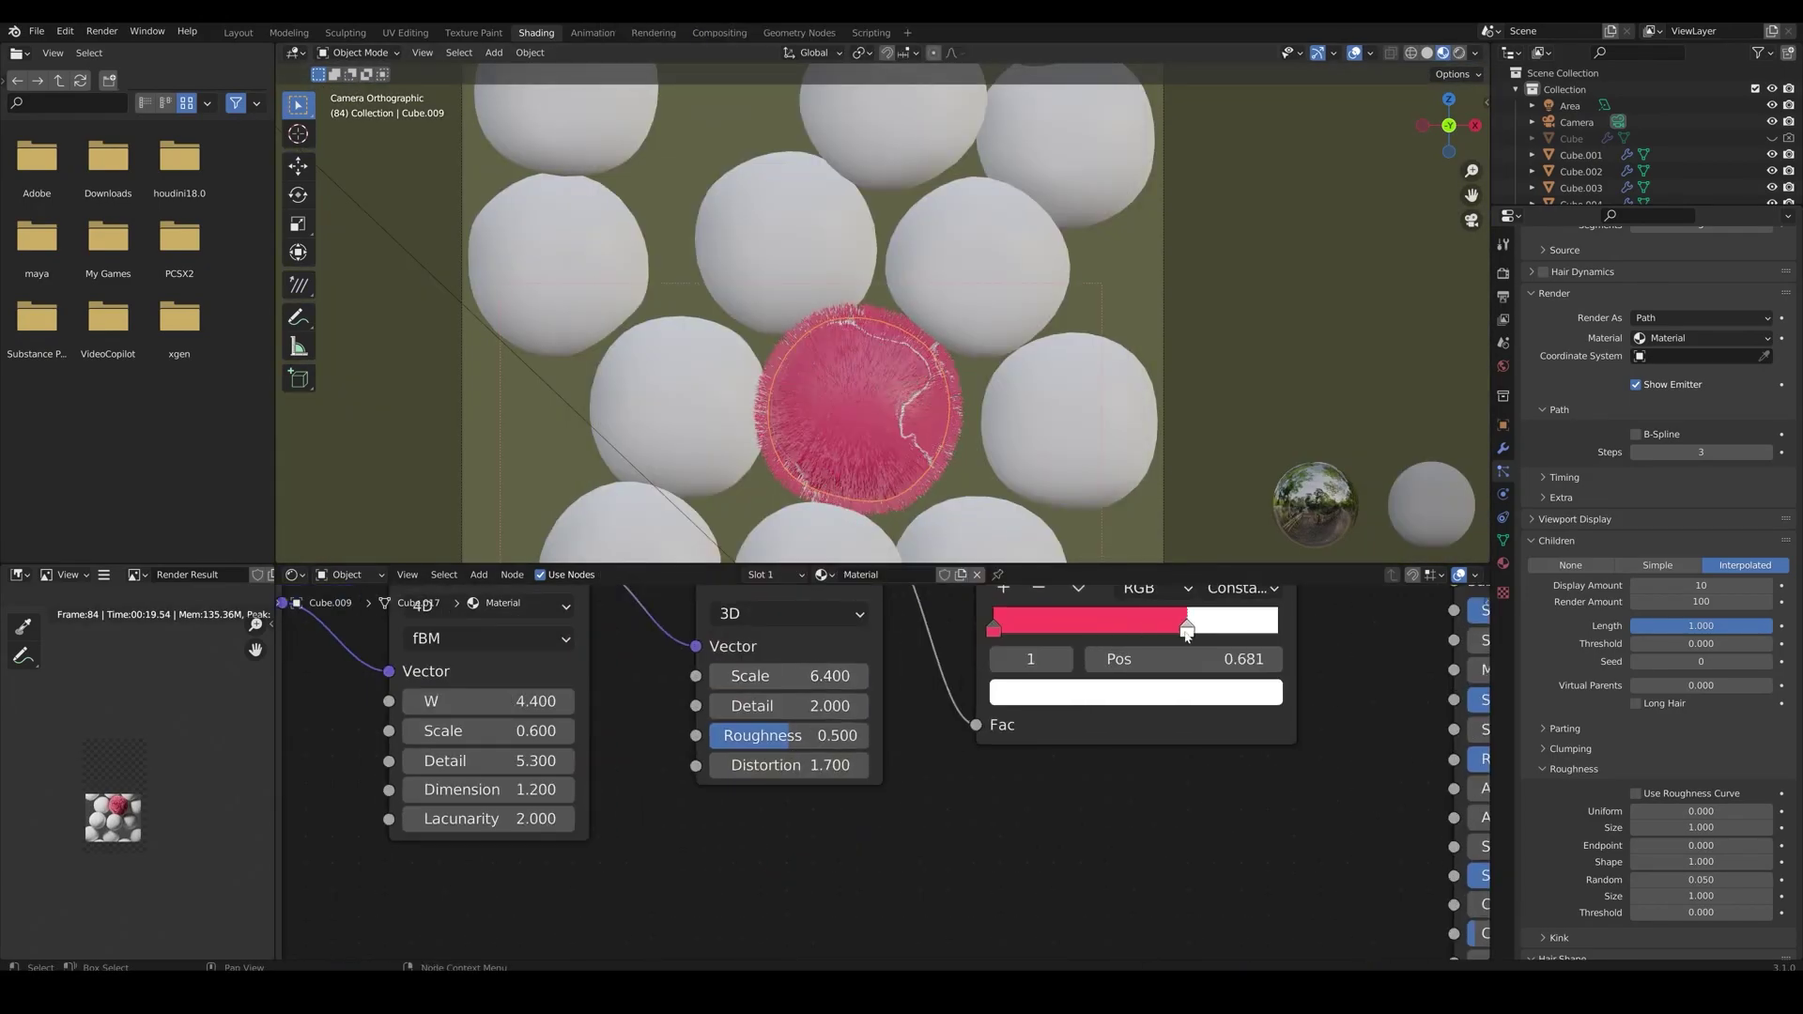
Recolor the ColorRamp stops, keeping the start stop pinkish red and making the second stop light pink
click(1136, 692)
click(989, 631)
click(1132, 692)
drag(1118, 488, 1113, 453)
Set the Noise Texture scale to 3.7, the Musgrave dimension to 1.5 and the light pink stop's position to about 0.48
mouse_move(806, 676)
mouse_down()
mouse_move(756, 677)
mouse_move(775, 676)
mouse_up()
drag(488, 790, 493, 790)
mouse_move(1160, 629)
mouse_down()
mouse_move(1187, 629)
mouse_move(1130, 629)
mouse_up()
drag(488, 731, 537, 702)
key(ctrl+z)
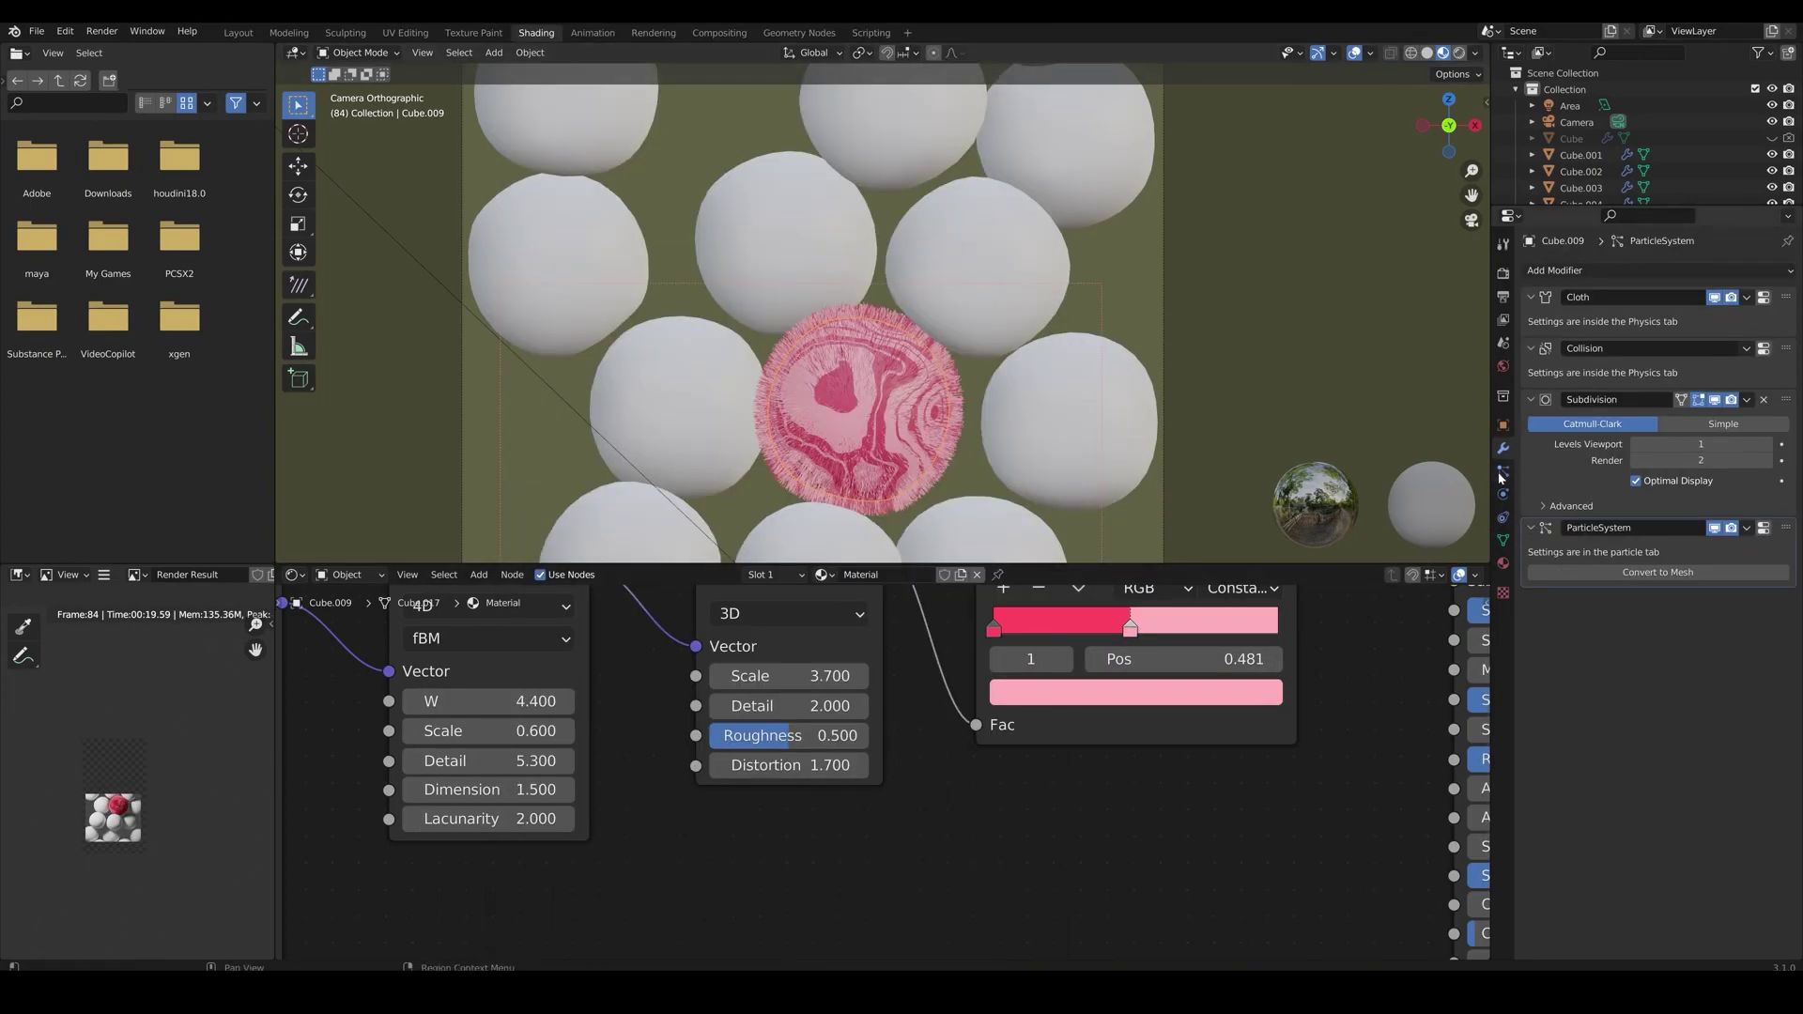
Set the hair children's Random roughness to 0.1 and Shape to 10, checking the furry ball with test renders
click(1502, 473)
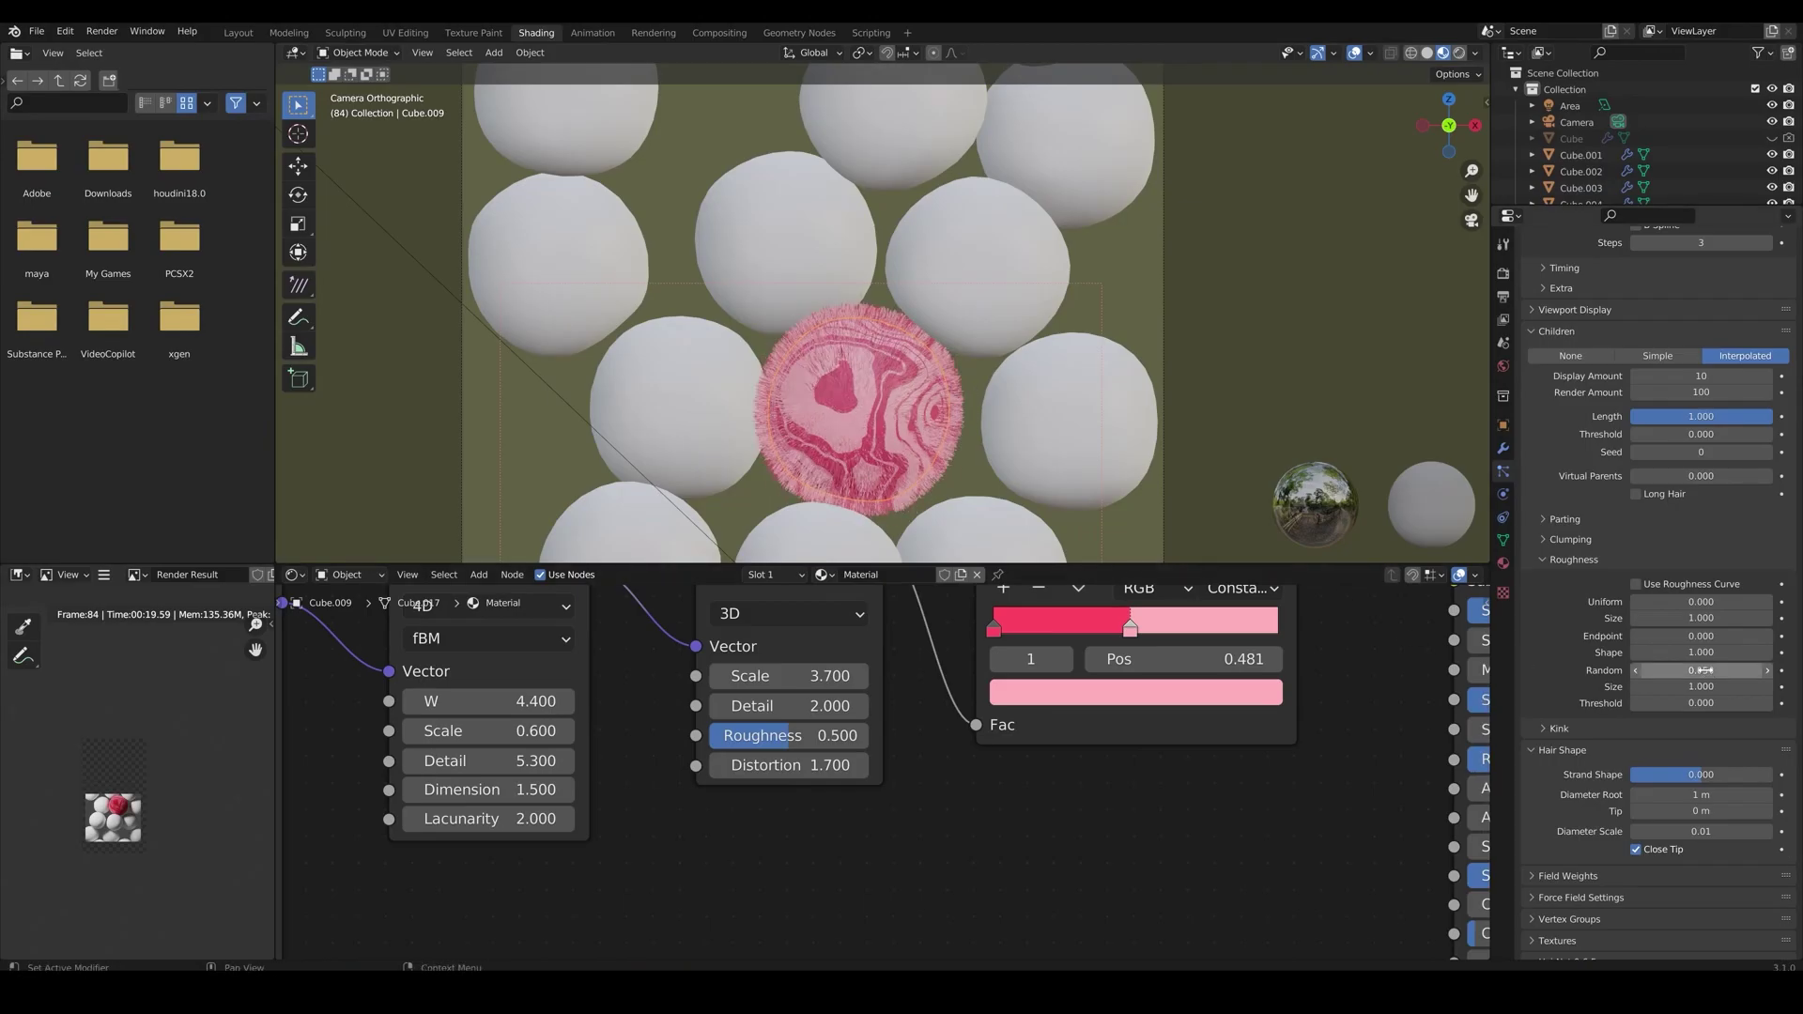
key(F12)
scroll(1001, 525, down, 1)
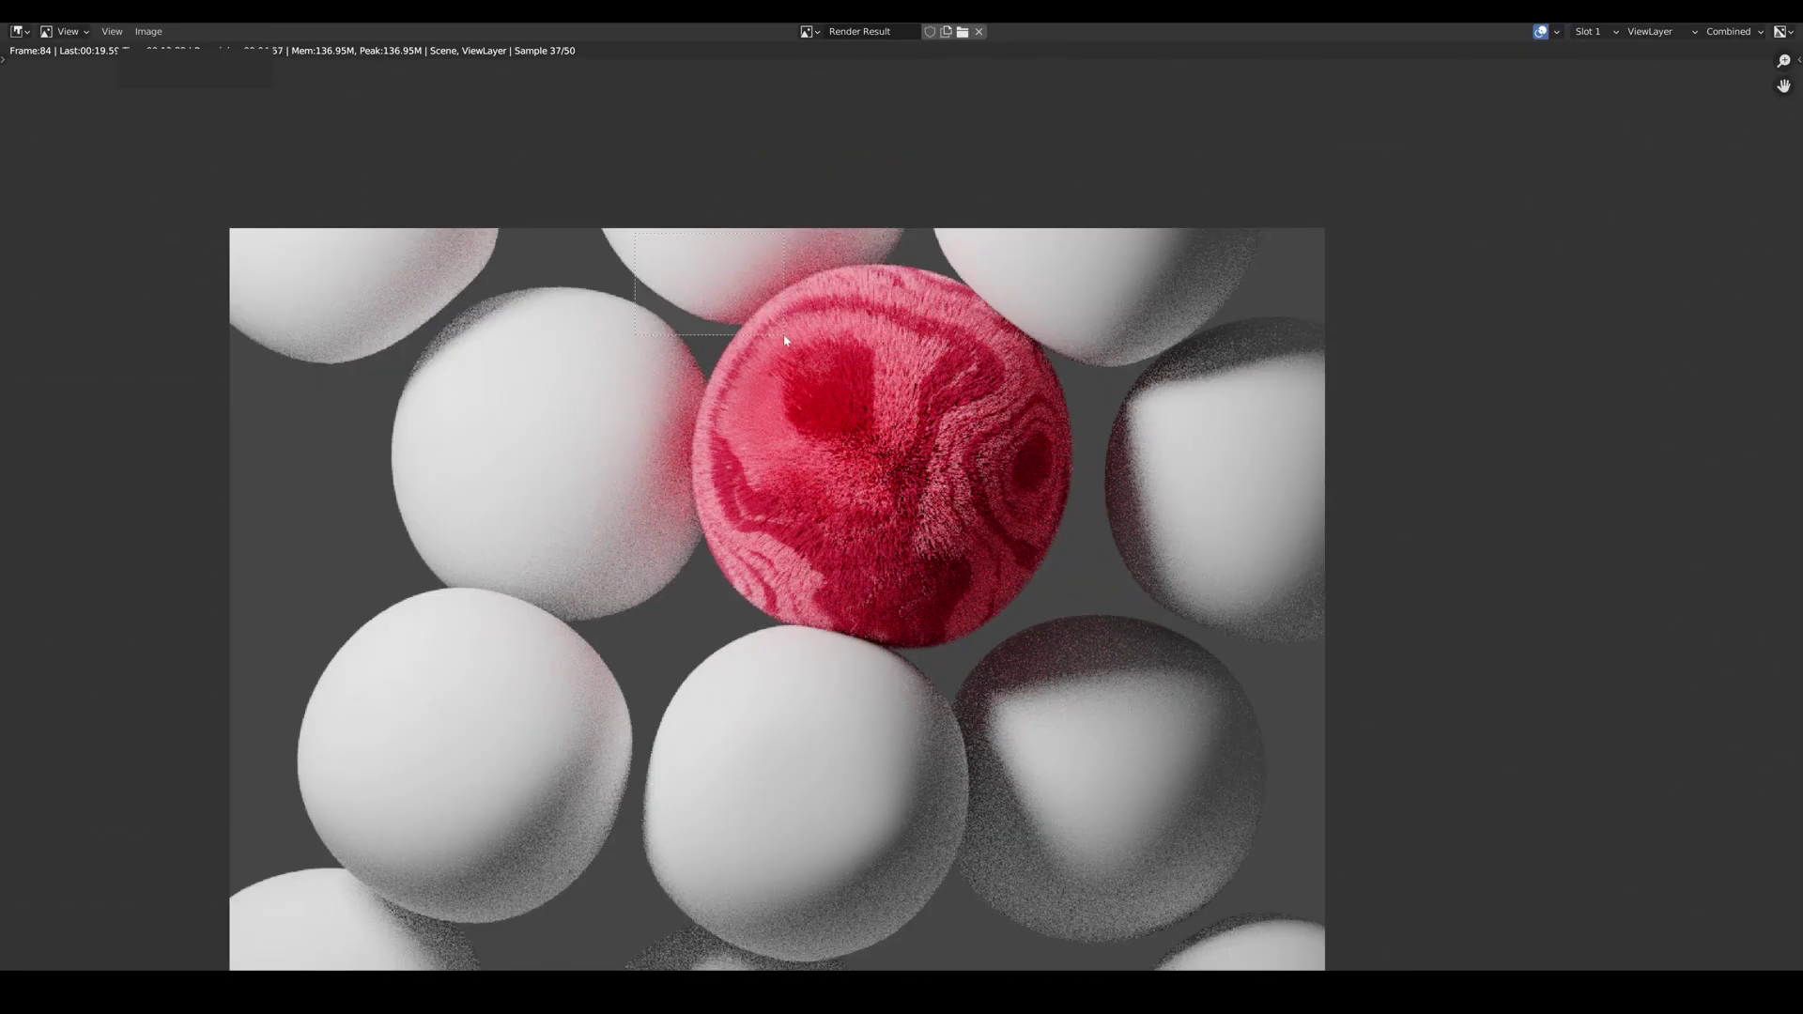
key(Escape)
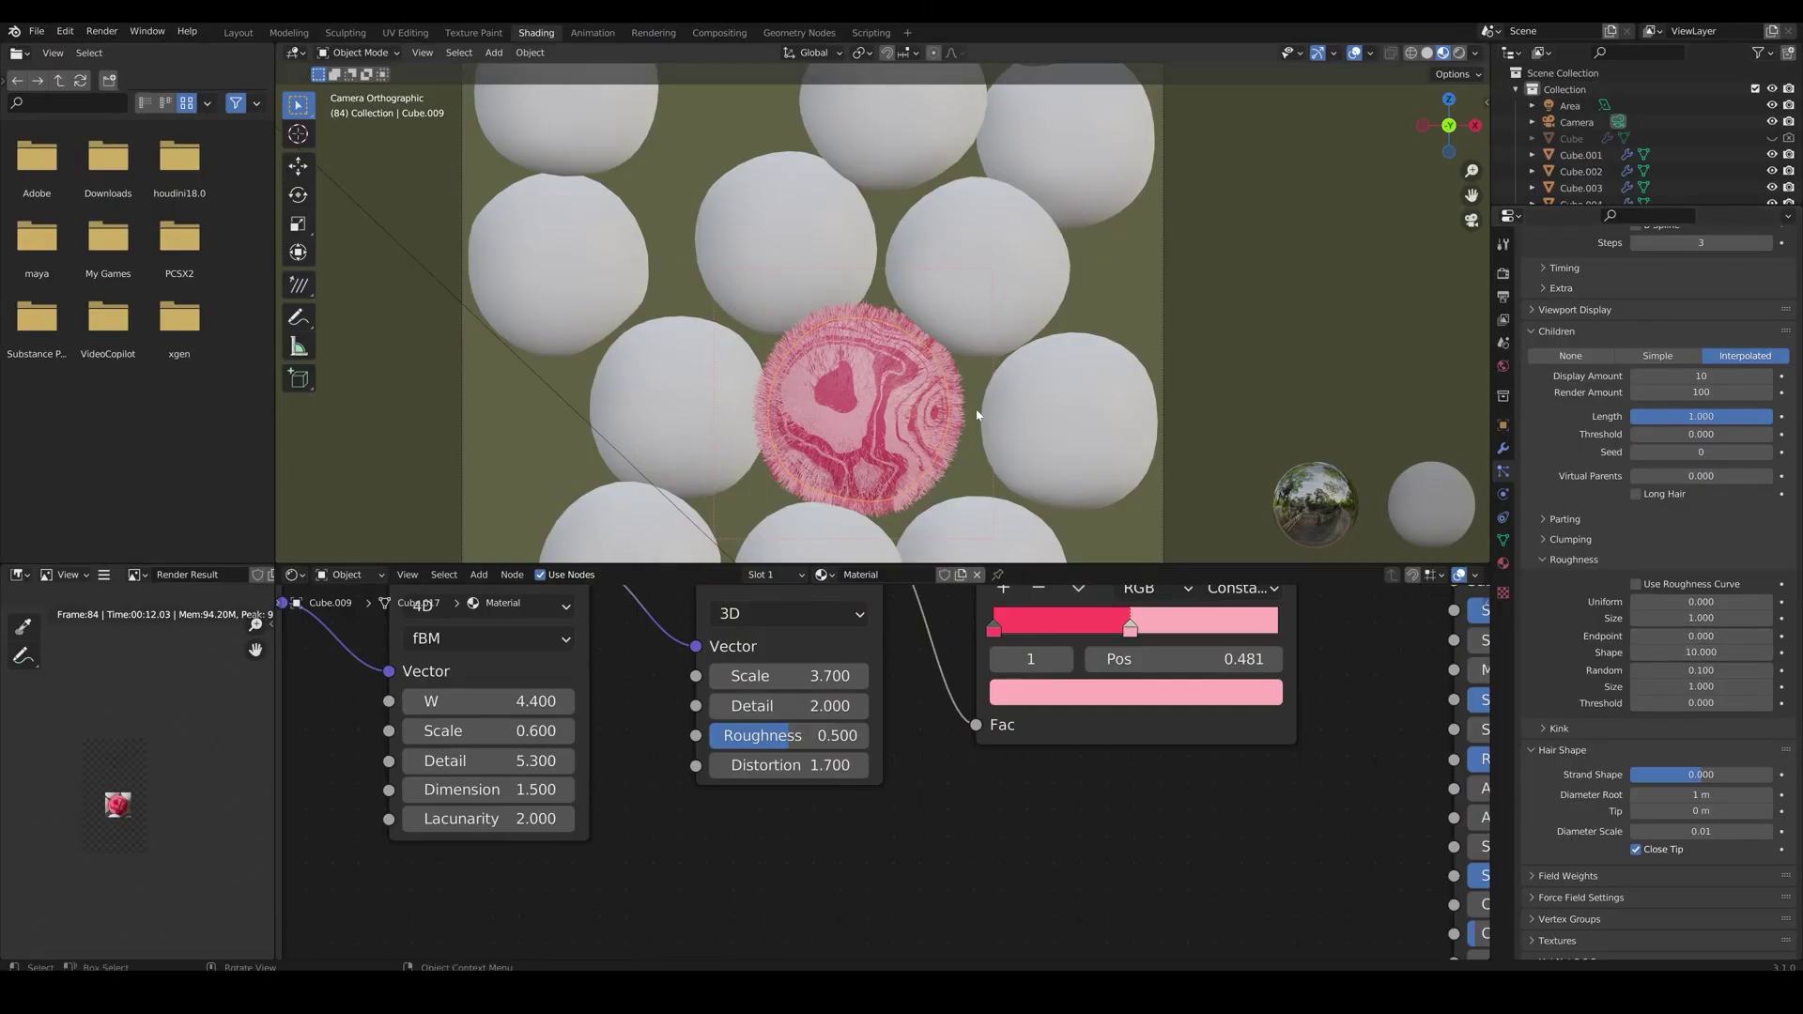
key(F12)
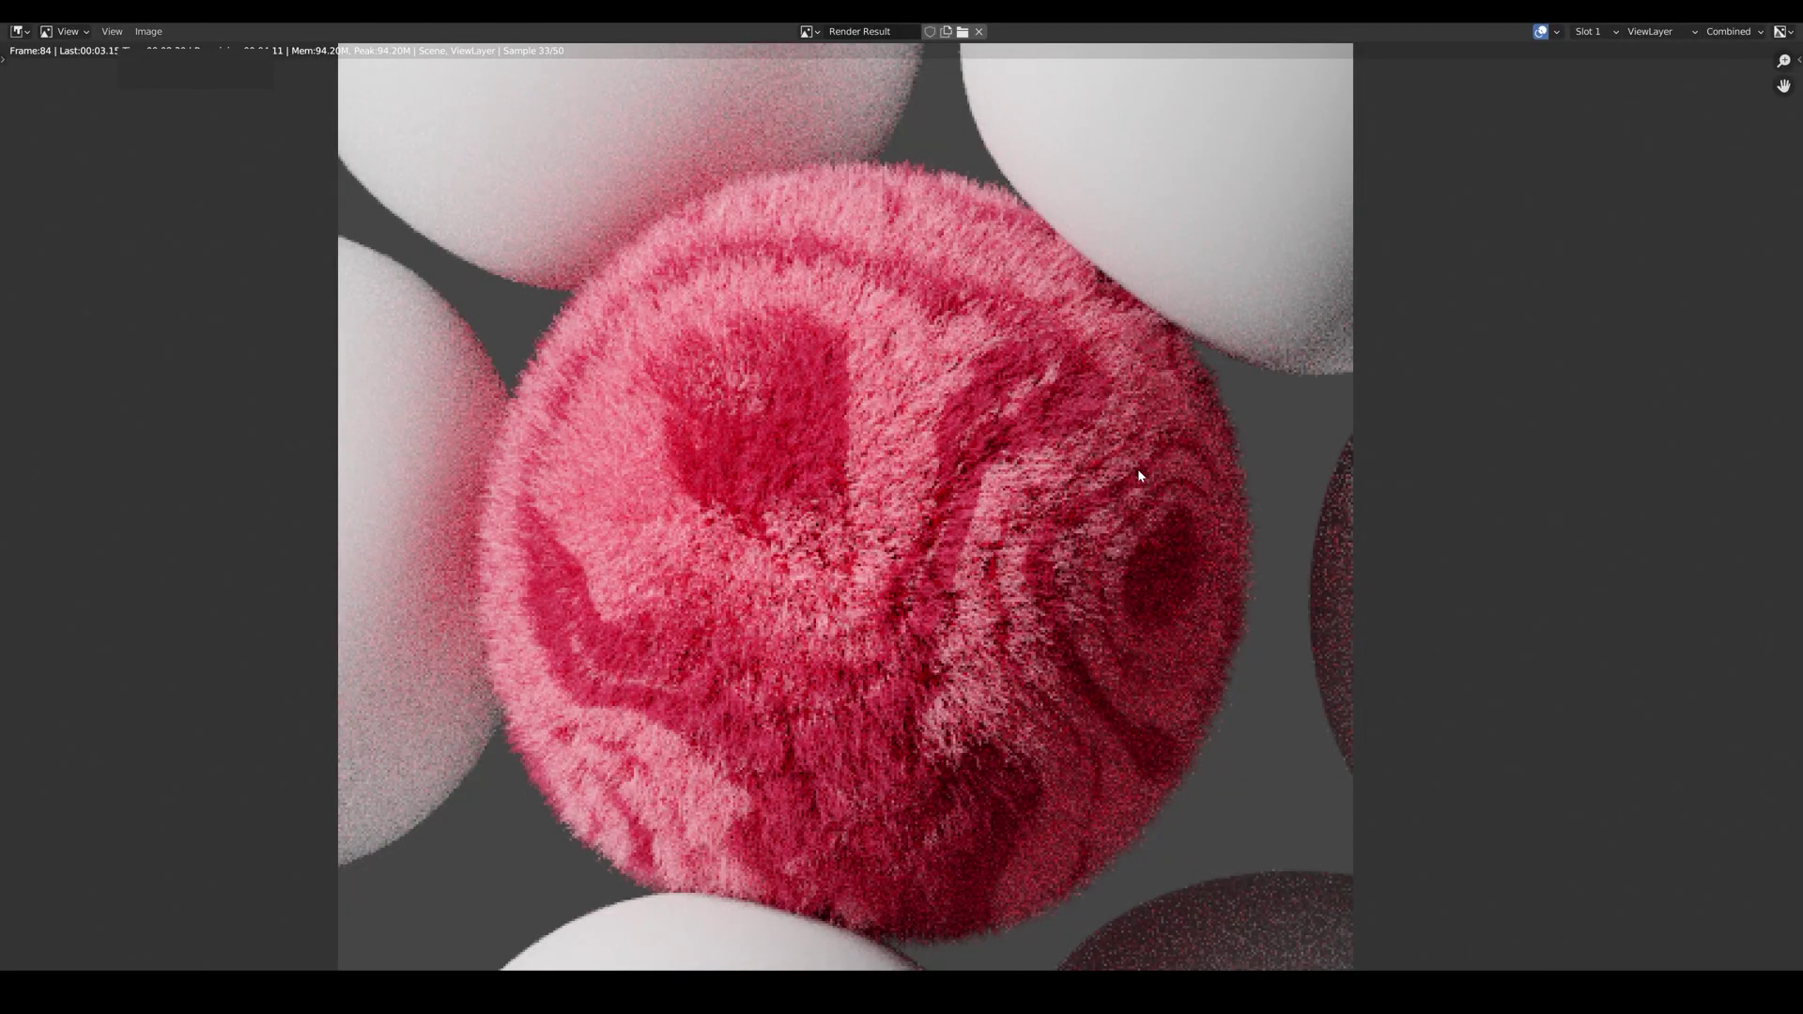
scroll(1138, 475, down, 2)
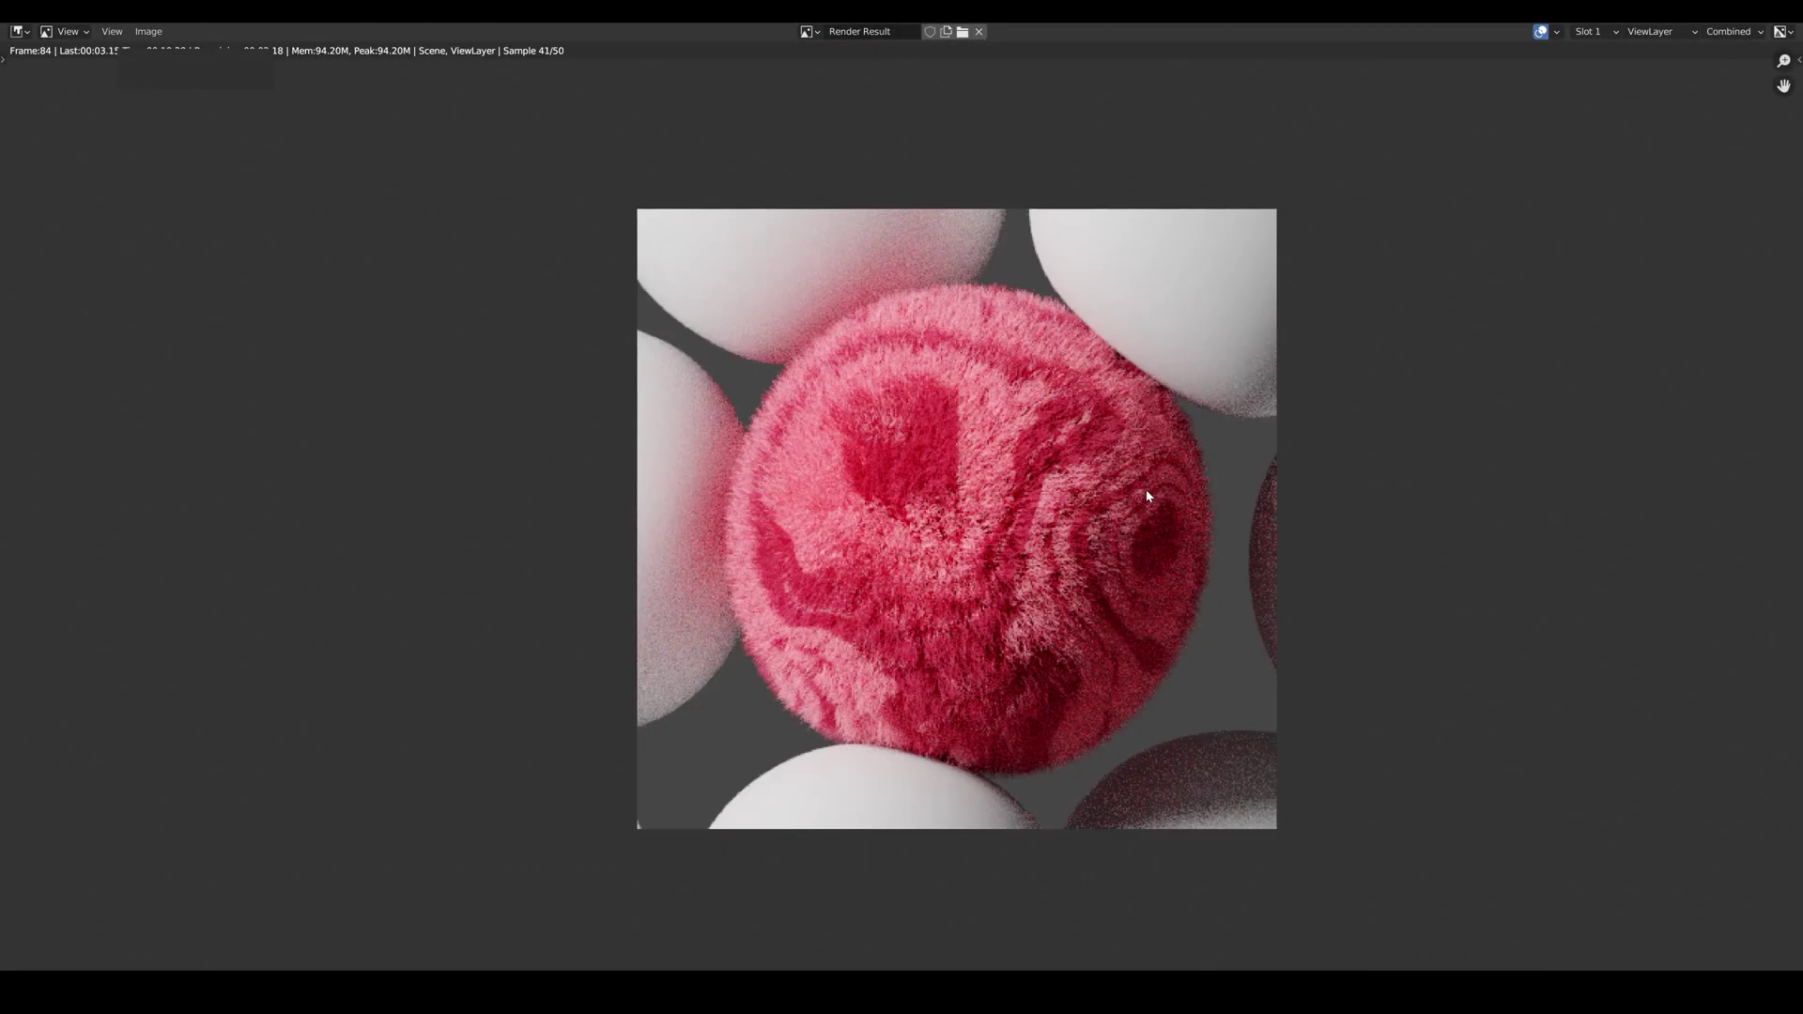
key(Escape)
Copy the furry pink ball's particle system to the eight white balls in the lower rows
click(770, 326)
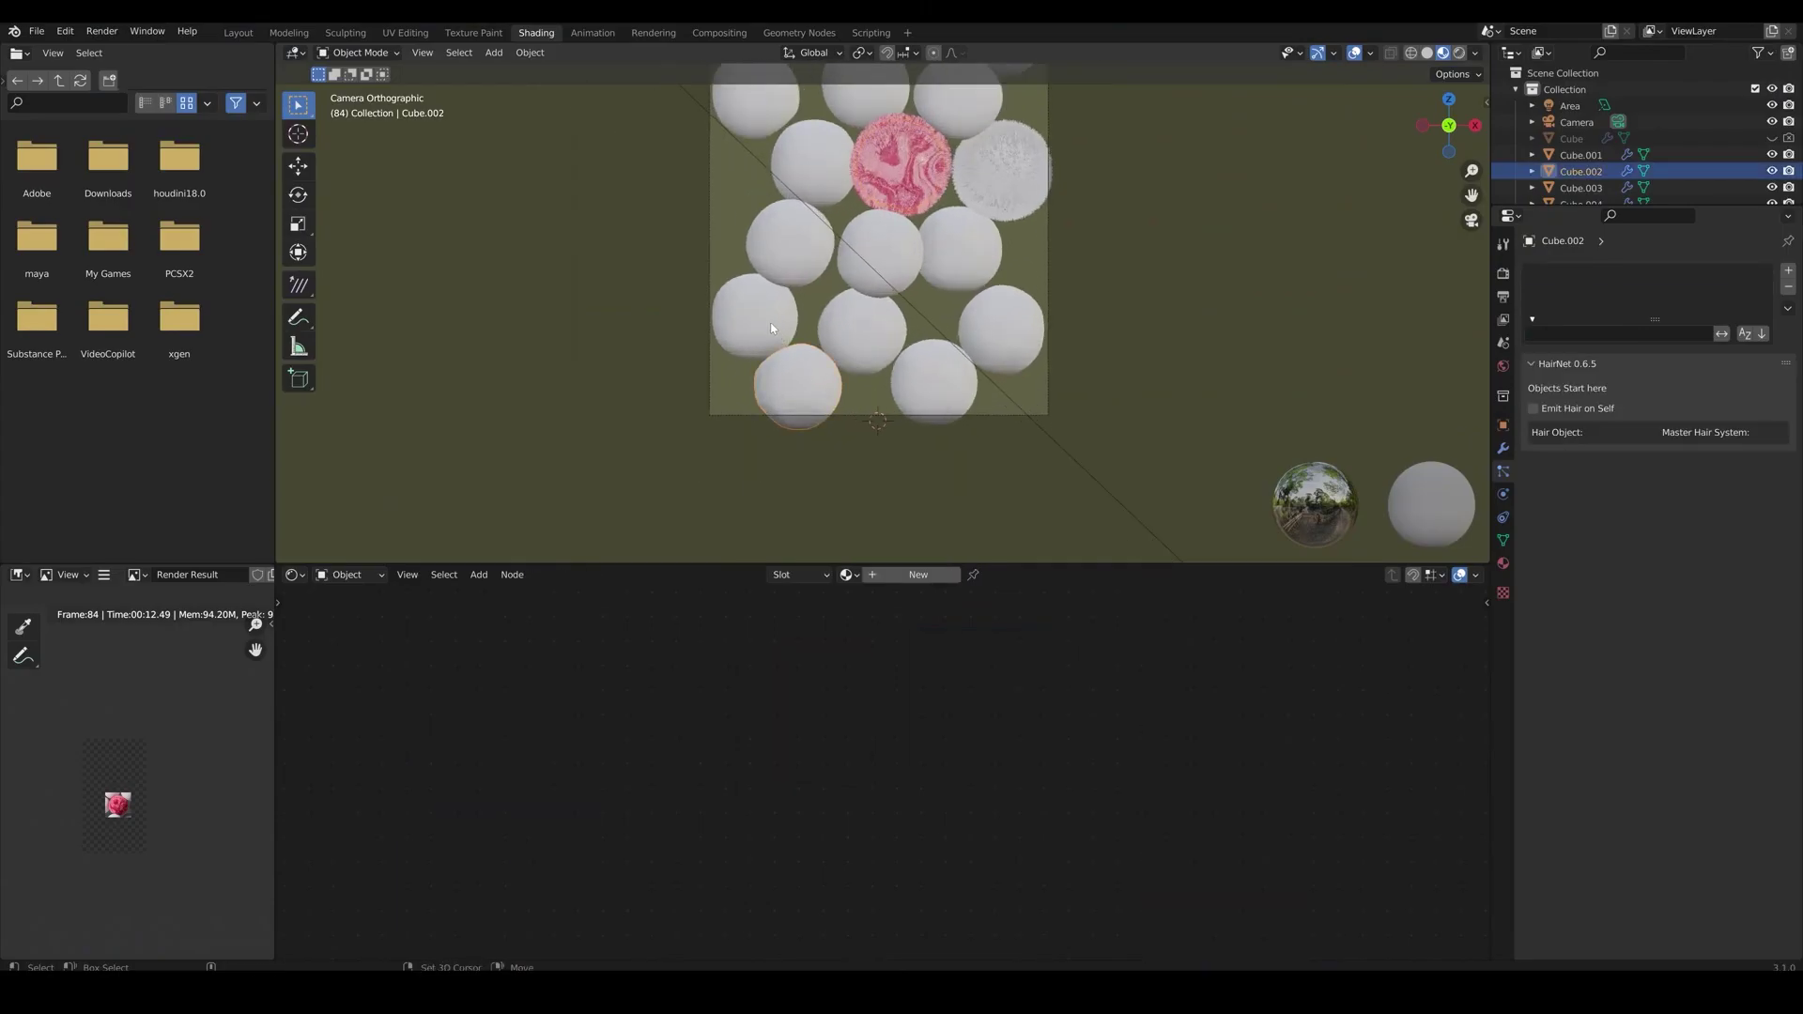
shift+click(770, 326)
shift+click(864, 338)
shift+click(958, 385)
shift+click(998, 336)
shift+click(964, 261)
shift+click(875, 255)
shift+click(804, 255)
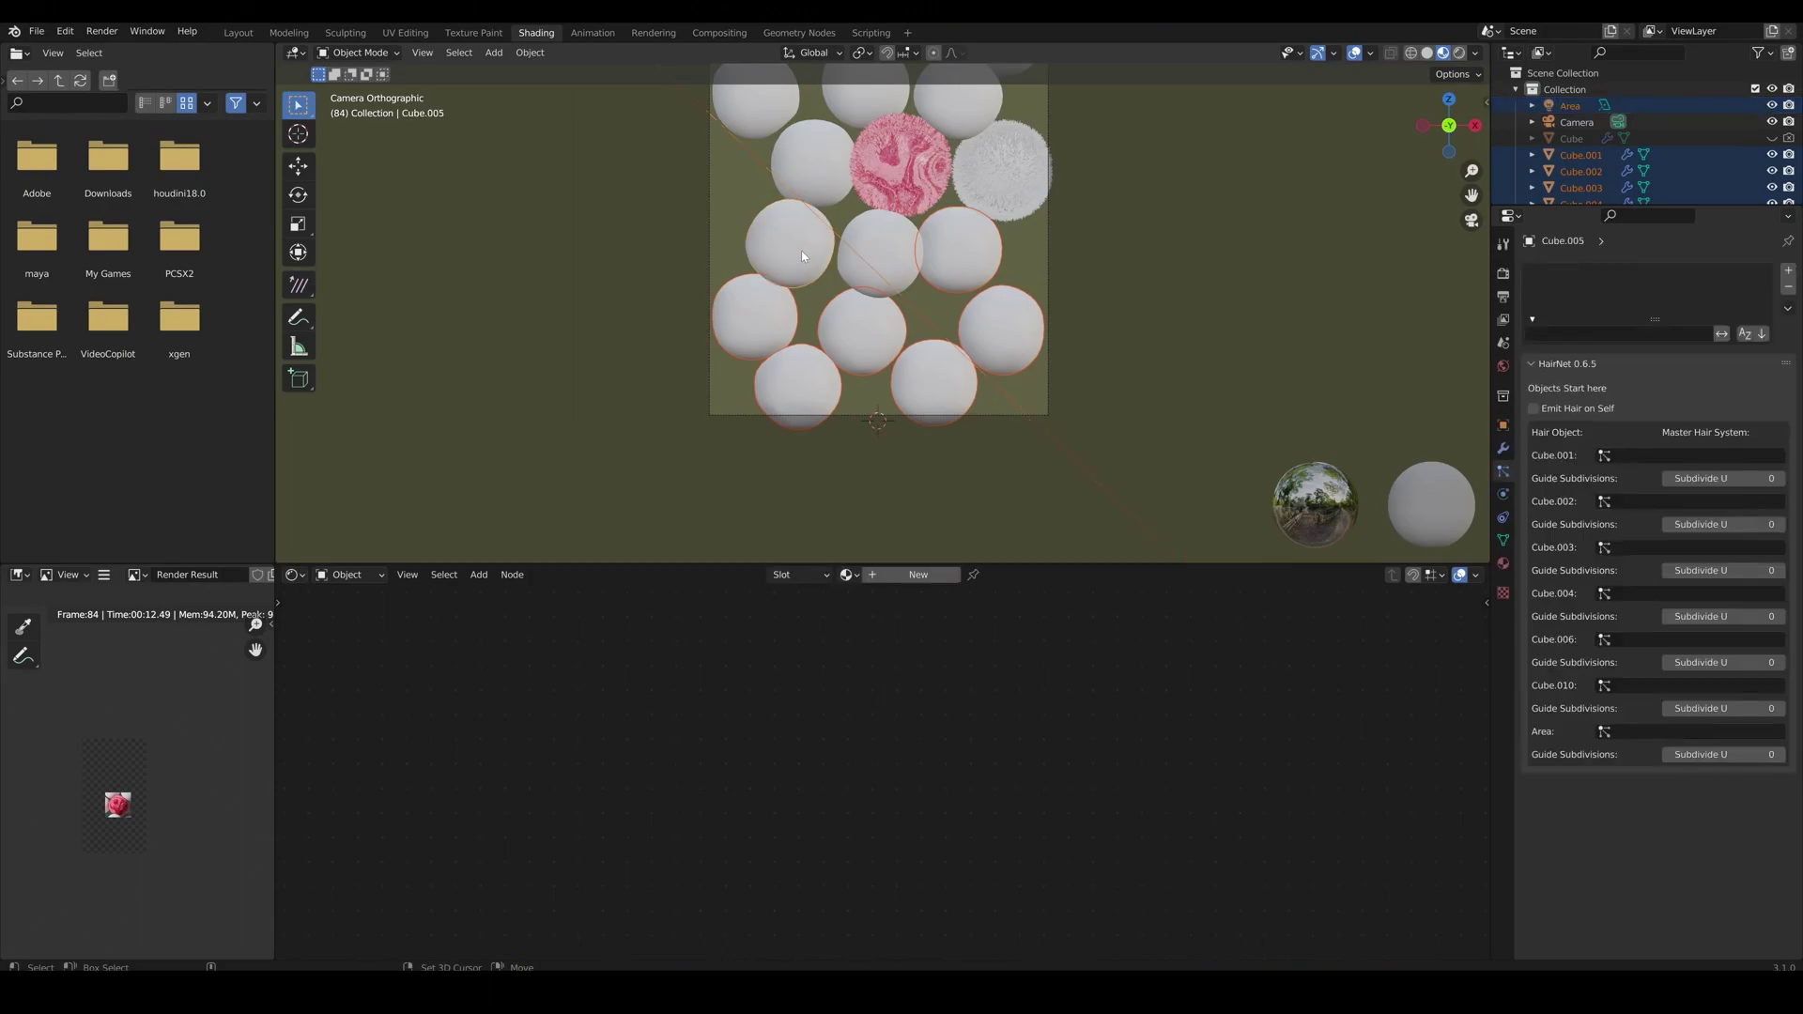
shift+click(892, 180)
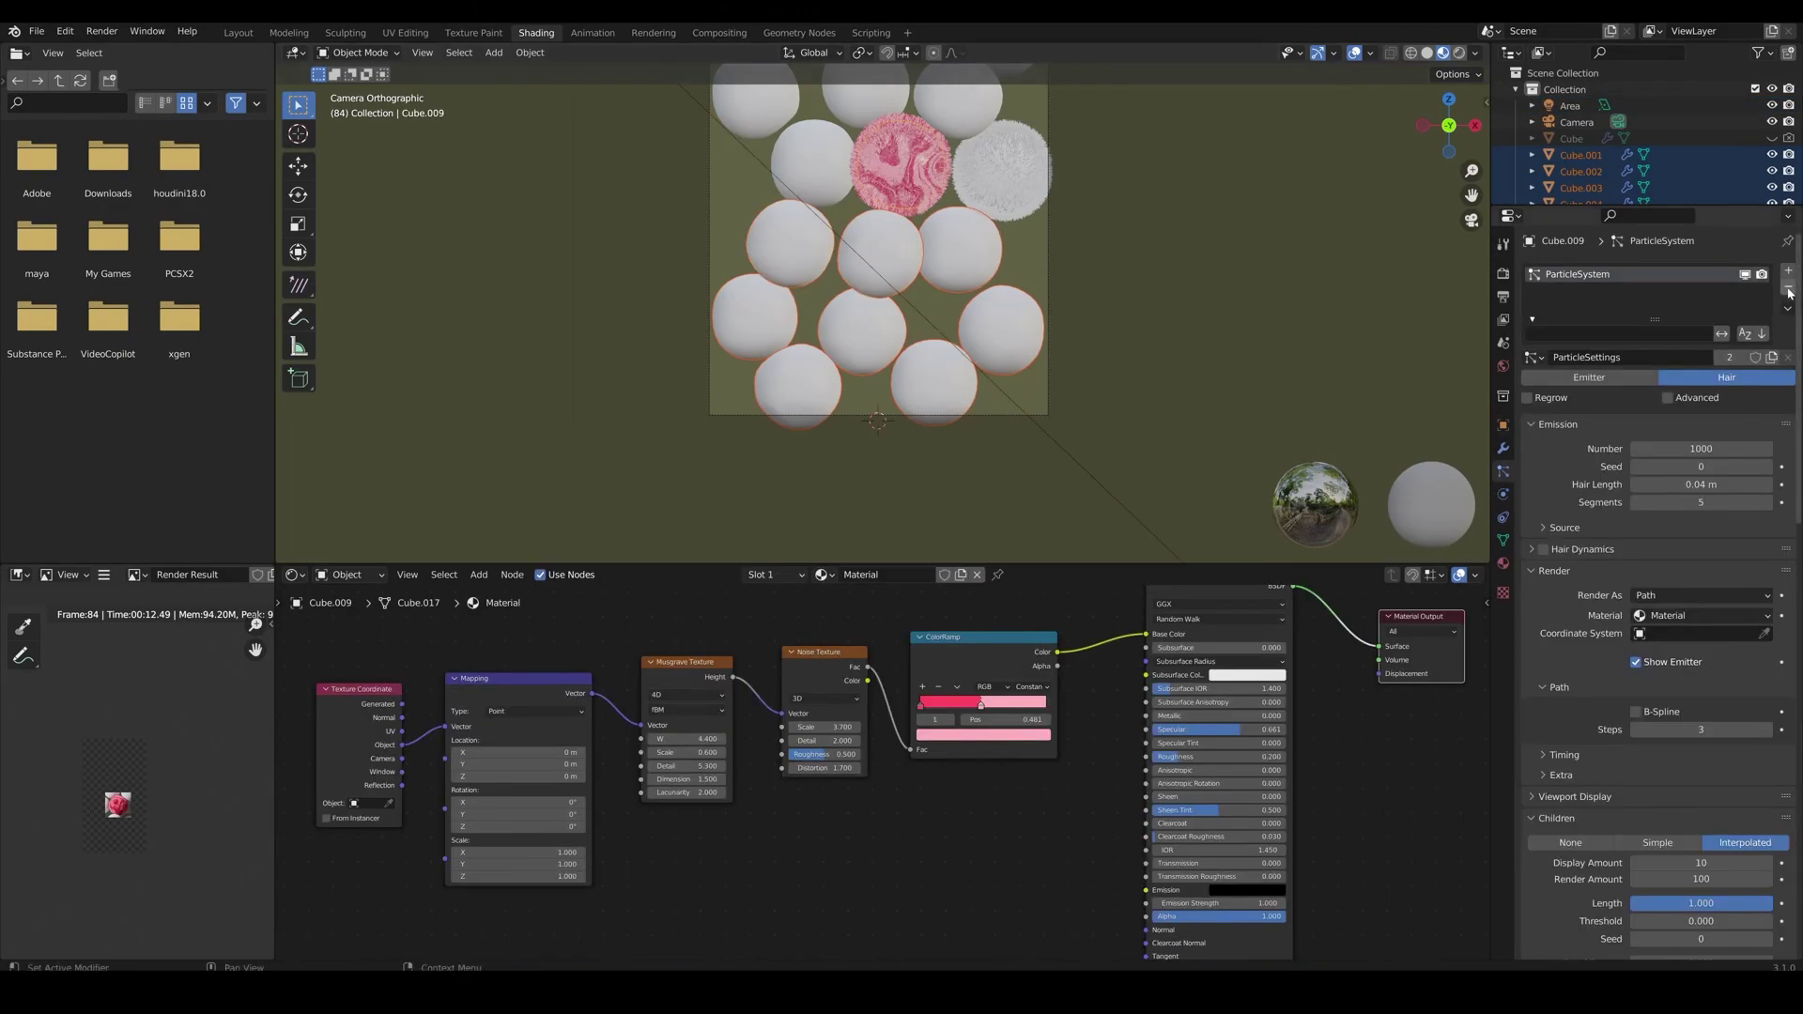
click(1789, 308)
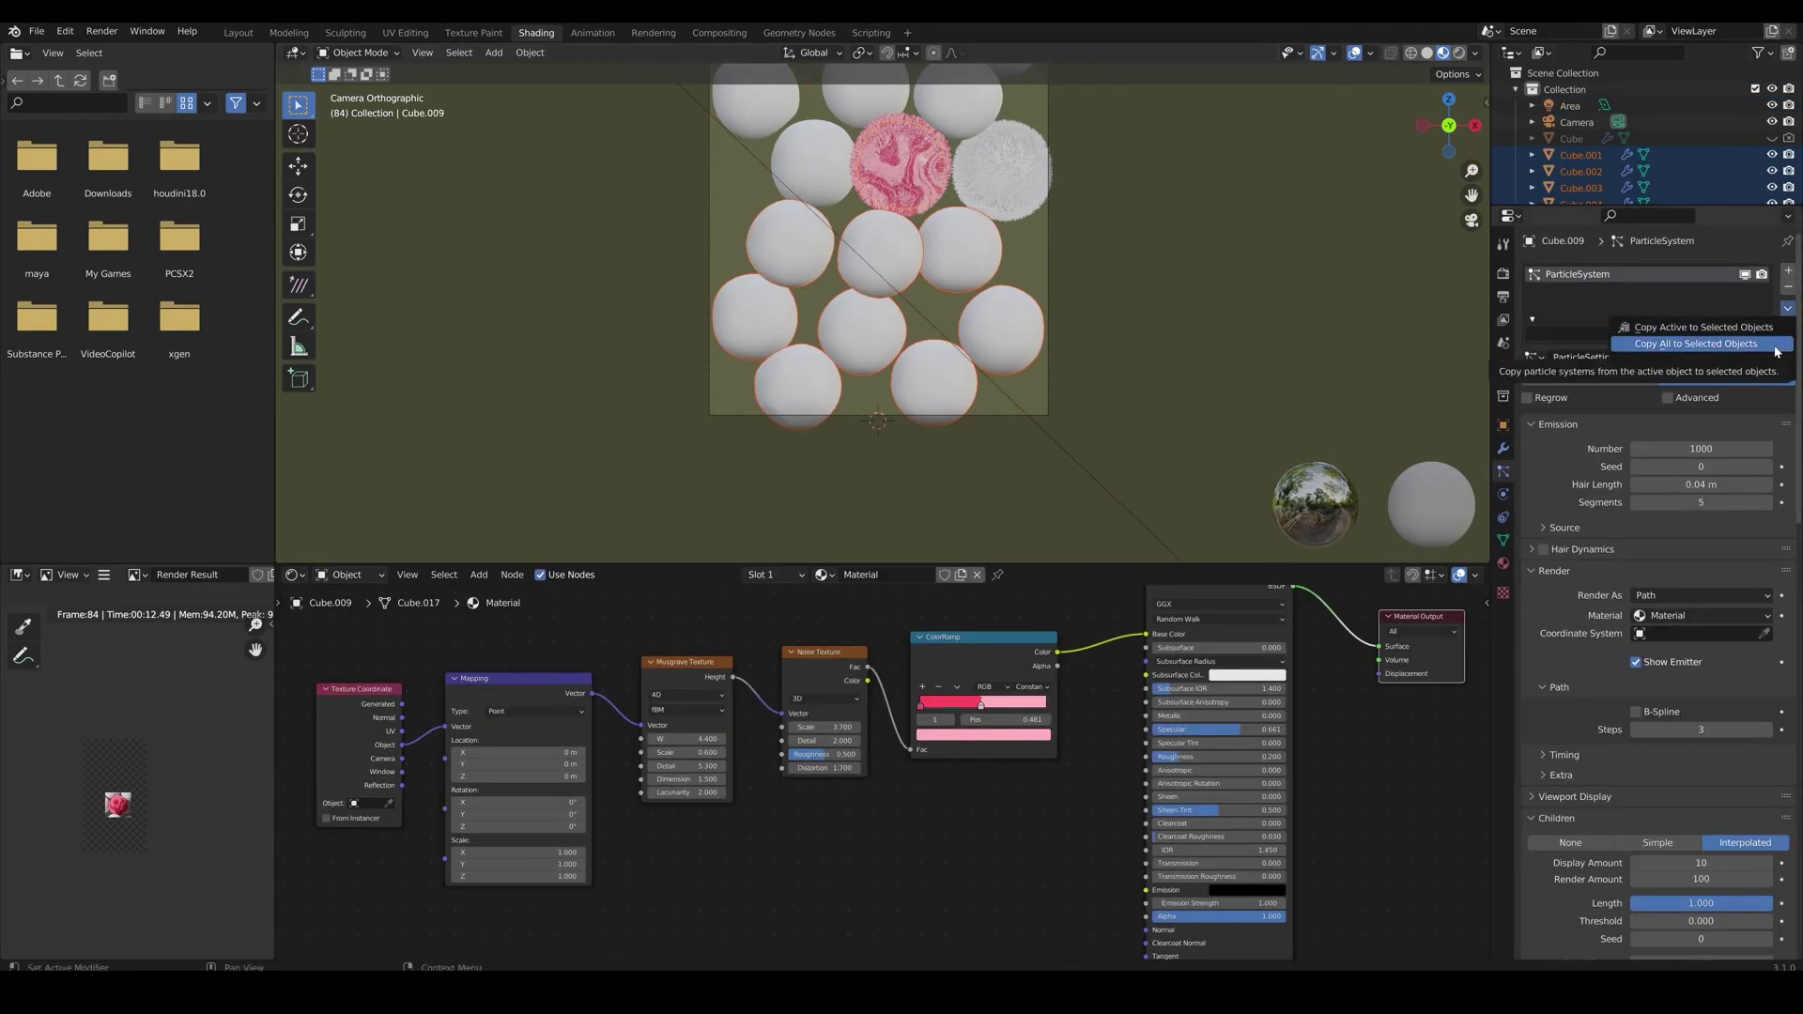
click(1762, 343)
Copy the furry pink ball's particle system to all the remaining white balls in the upper part of the stack
shift+middle_drag(1099, 228, 1127, 455)
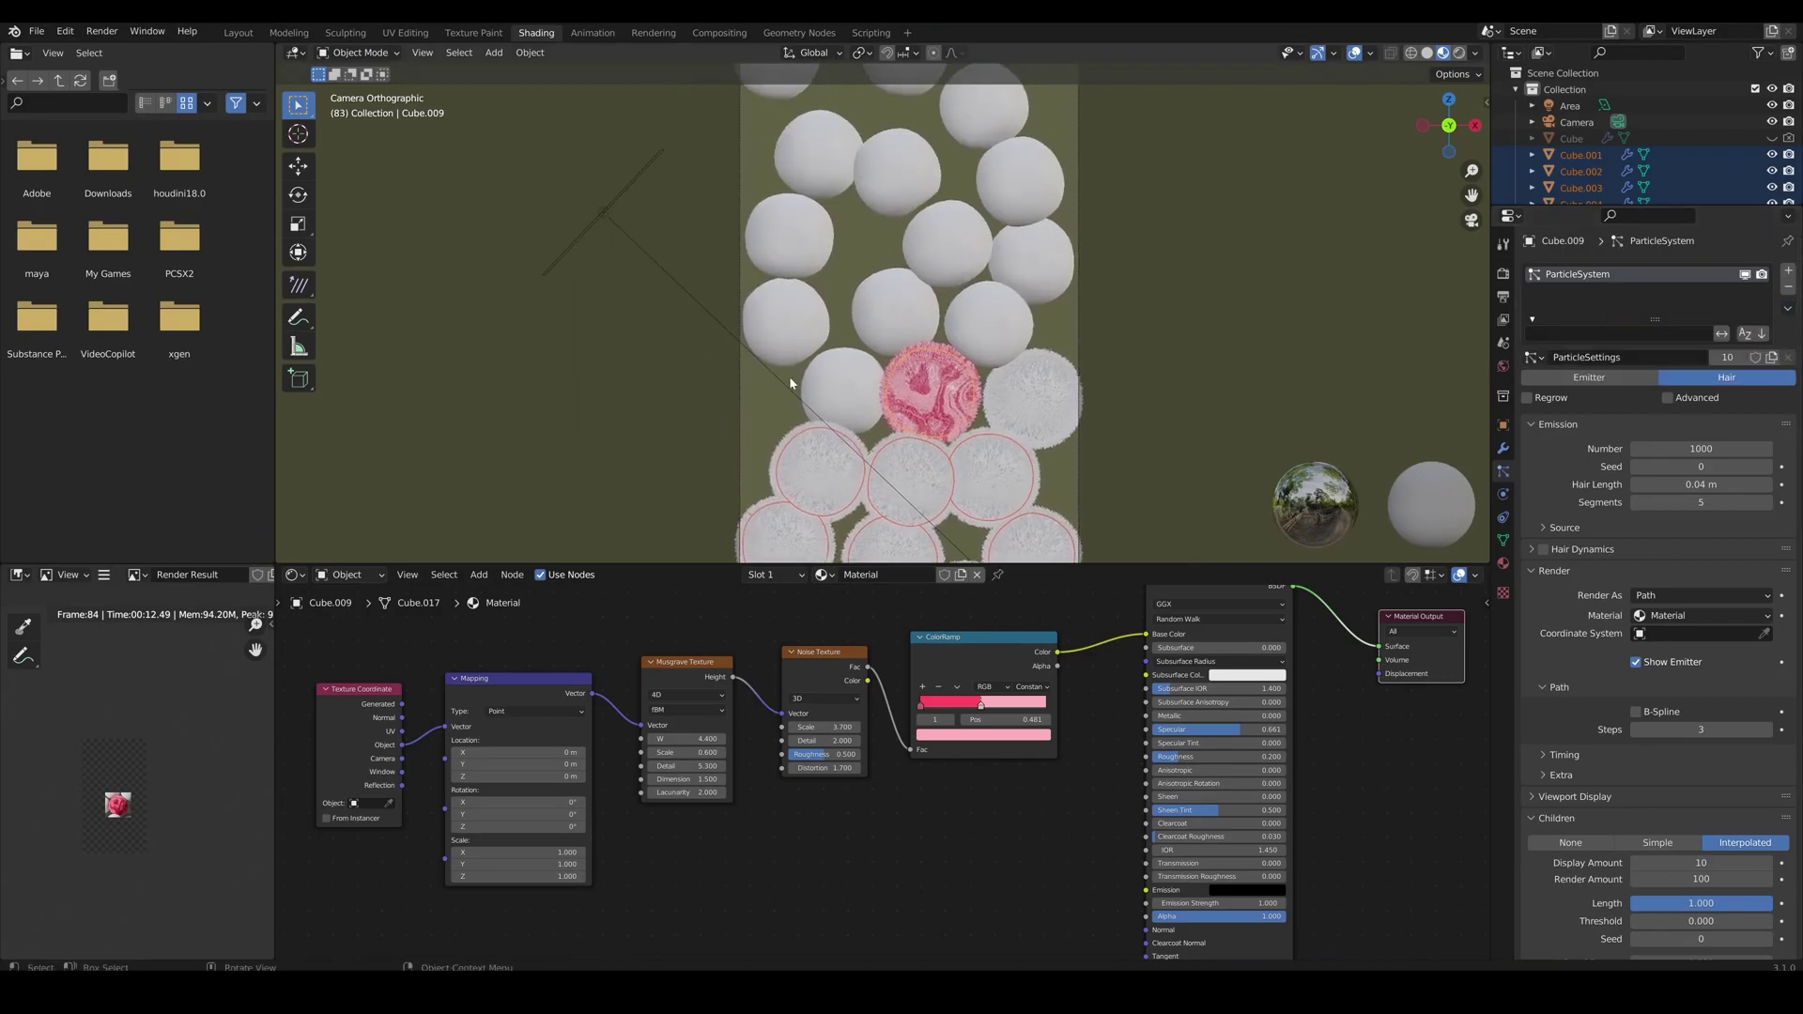
click(836, 387)
shift+click(790, 329)
shift+click(892, 314)
shift+click(985, 319)
shift+click(1028, 263)
shift+click(947, 246)
shift+click(901, 178)
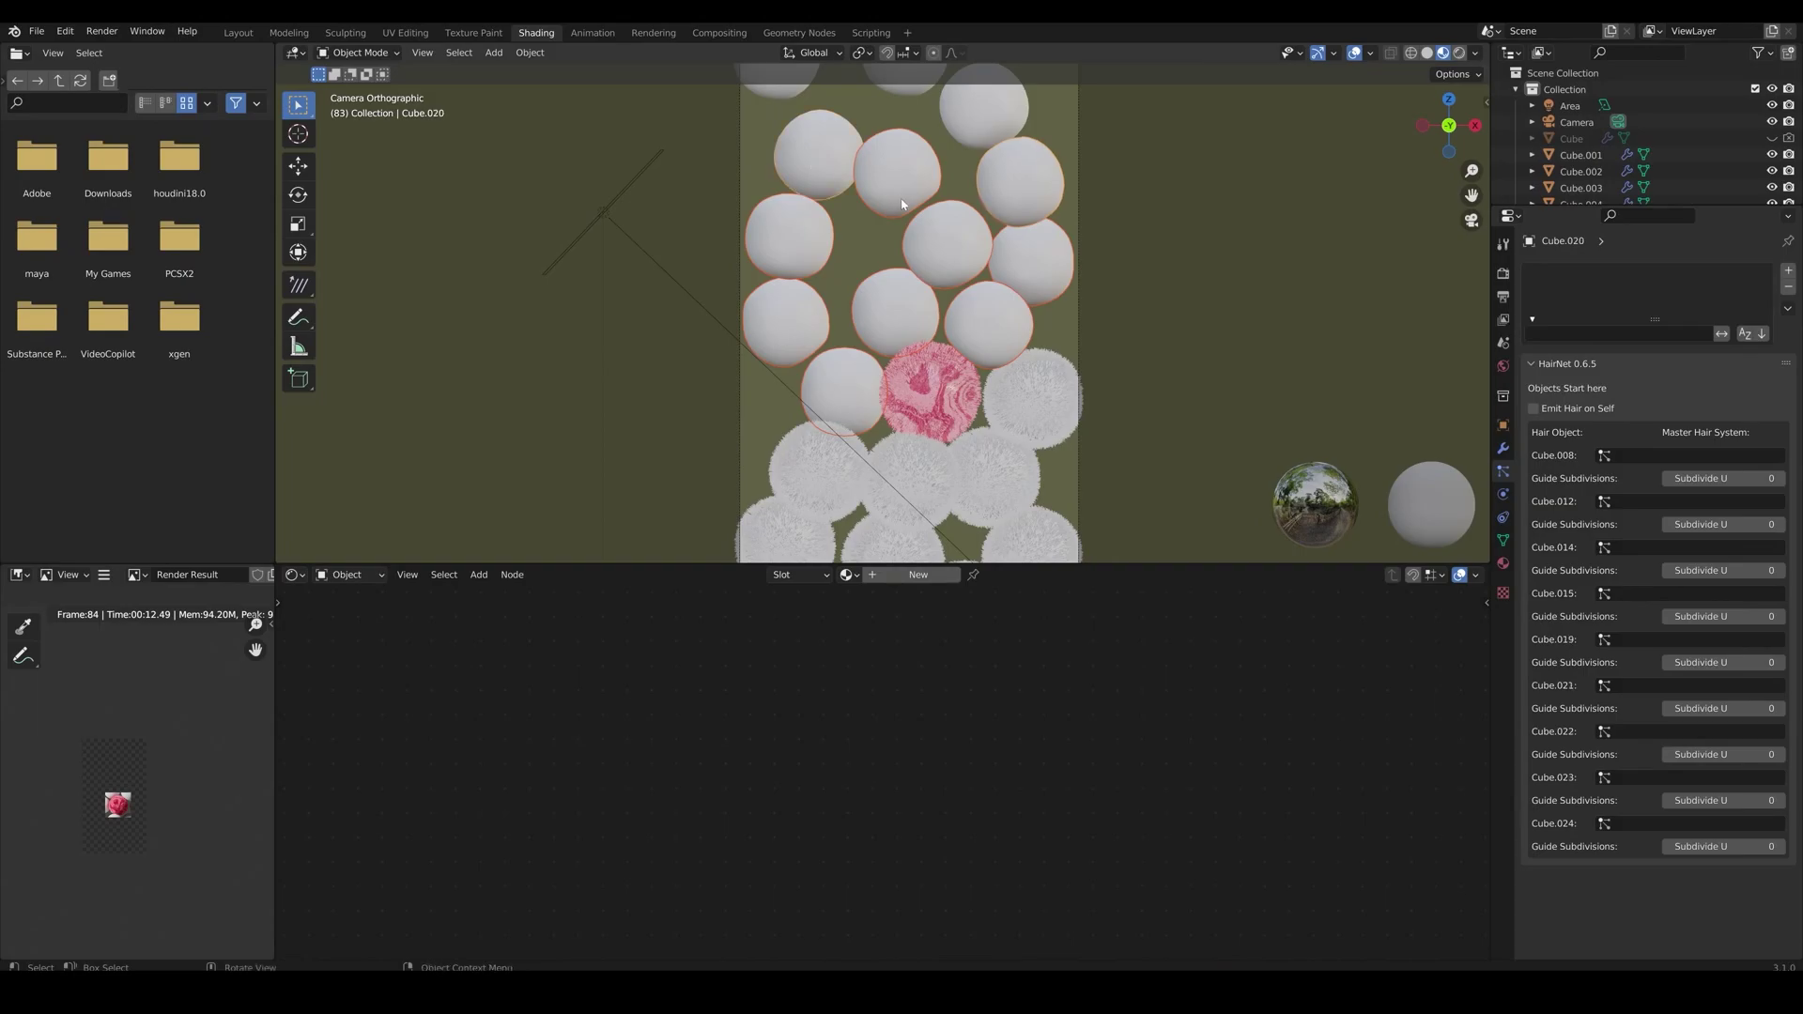
scroll(939, 310, down, 3)
click(925, 485)
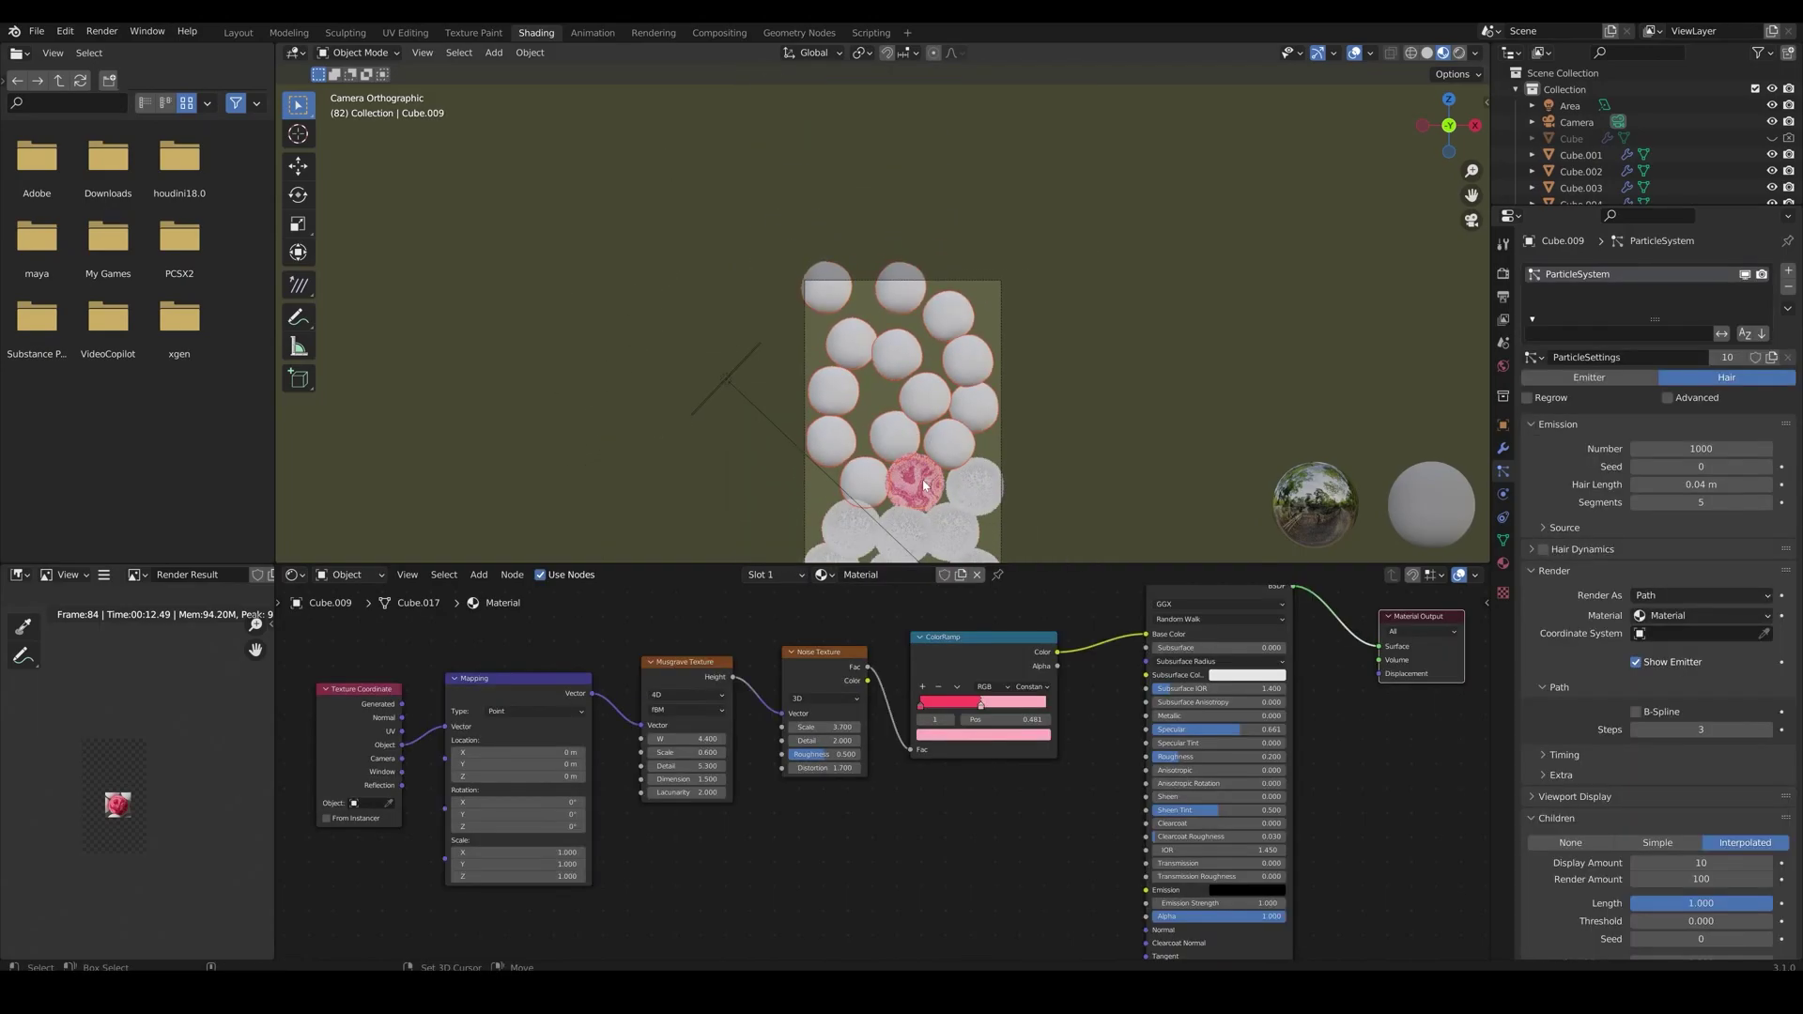
click(1787, 310)
key(Return)
scroll(1126, 376, up, 3)
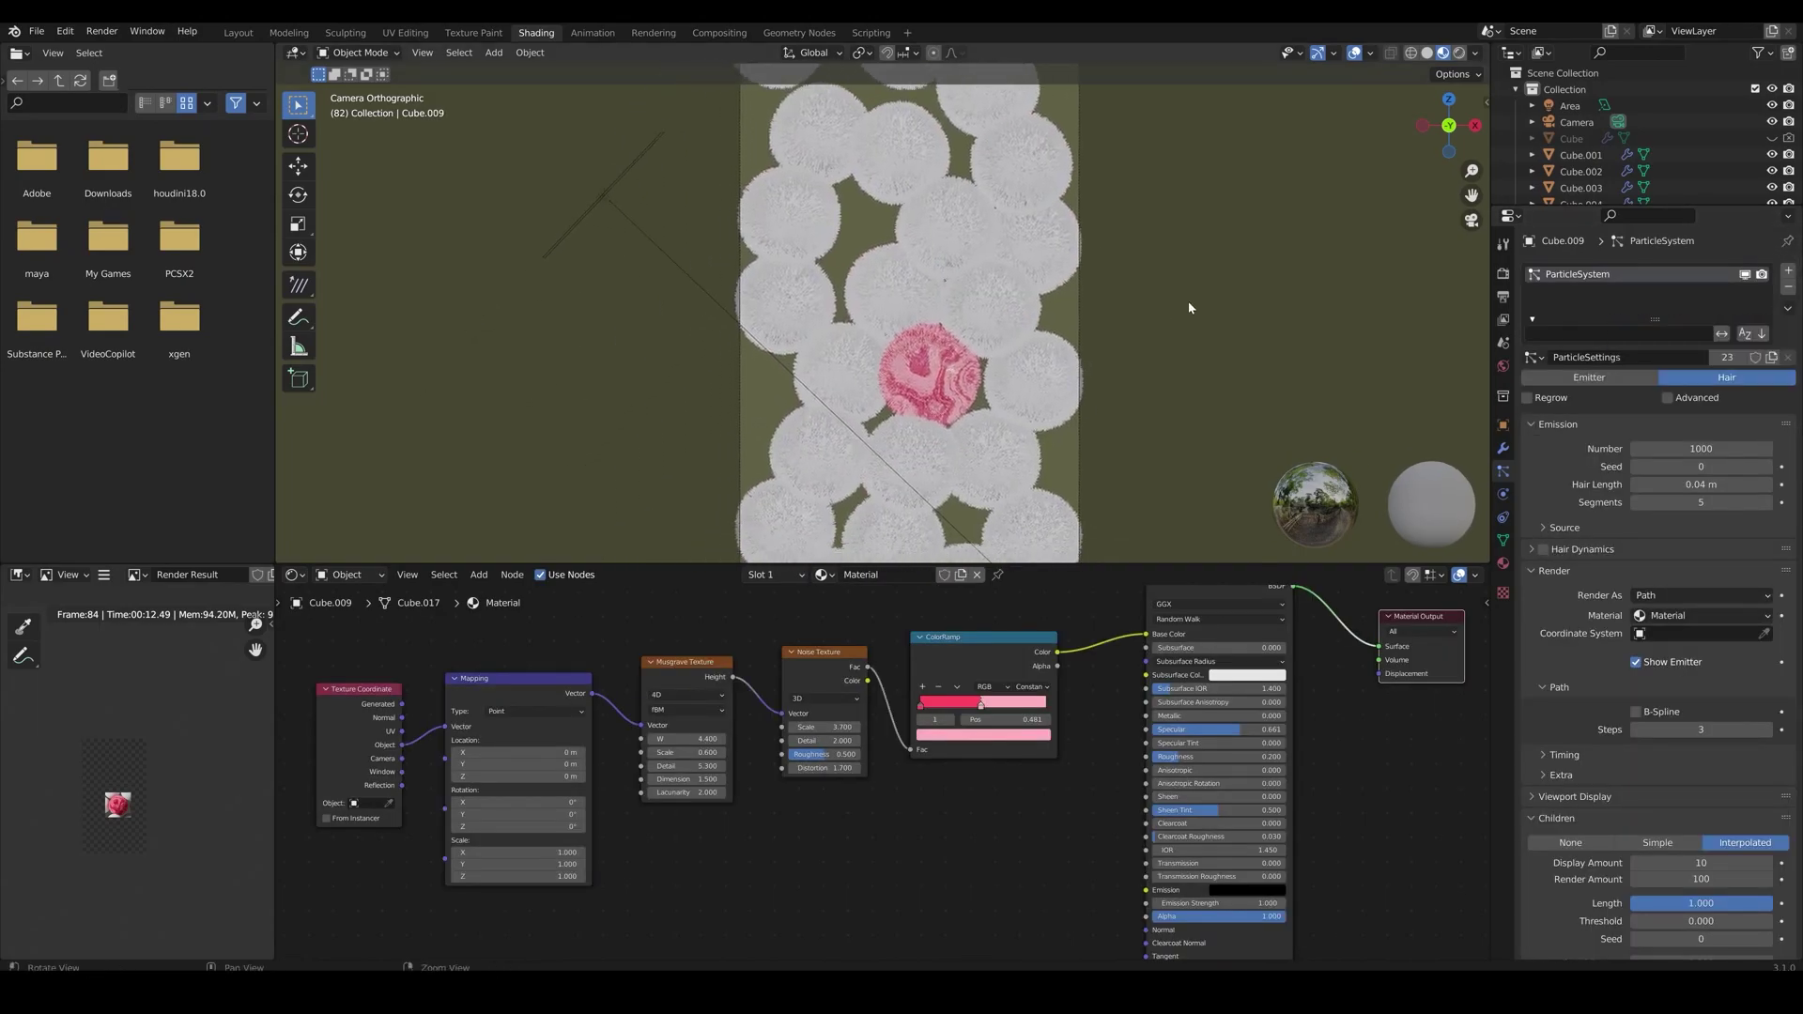
Recolor the ColorRamp stops in the balls' material copies, using greens for a bottom ball and yellows for the middle one
shift+middle_drag(1115, 319, 1126, 294)
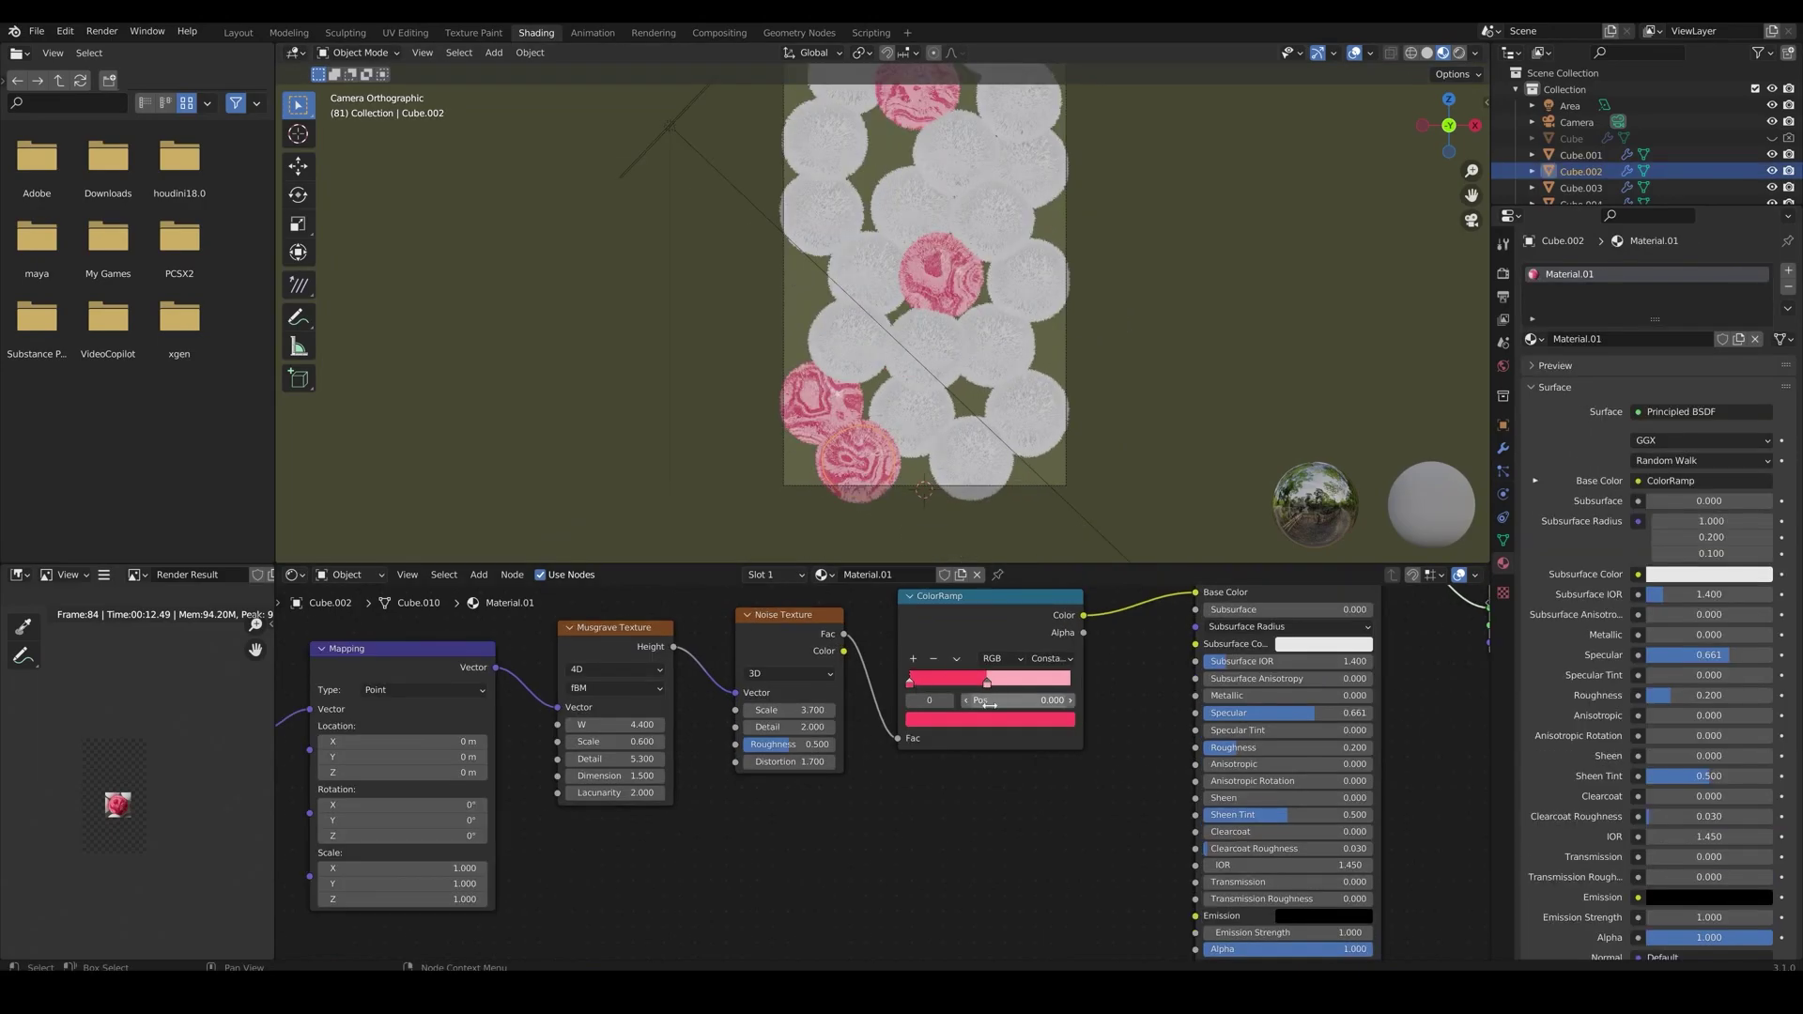
click(998, 718)
click(923, 520)
drag(1038, 500, 1038, 540)
click(986, 683)
click(998, 720)
click(945, 540)
key(ctrl+z)
click(990, 719)
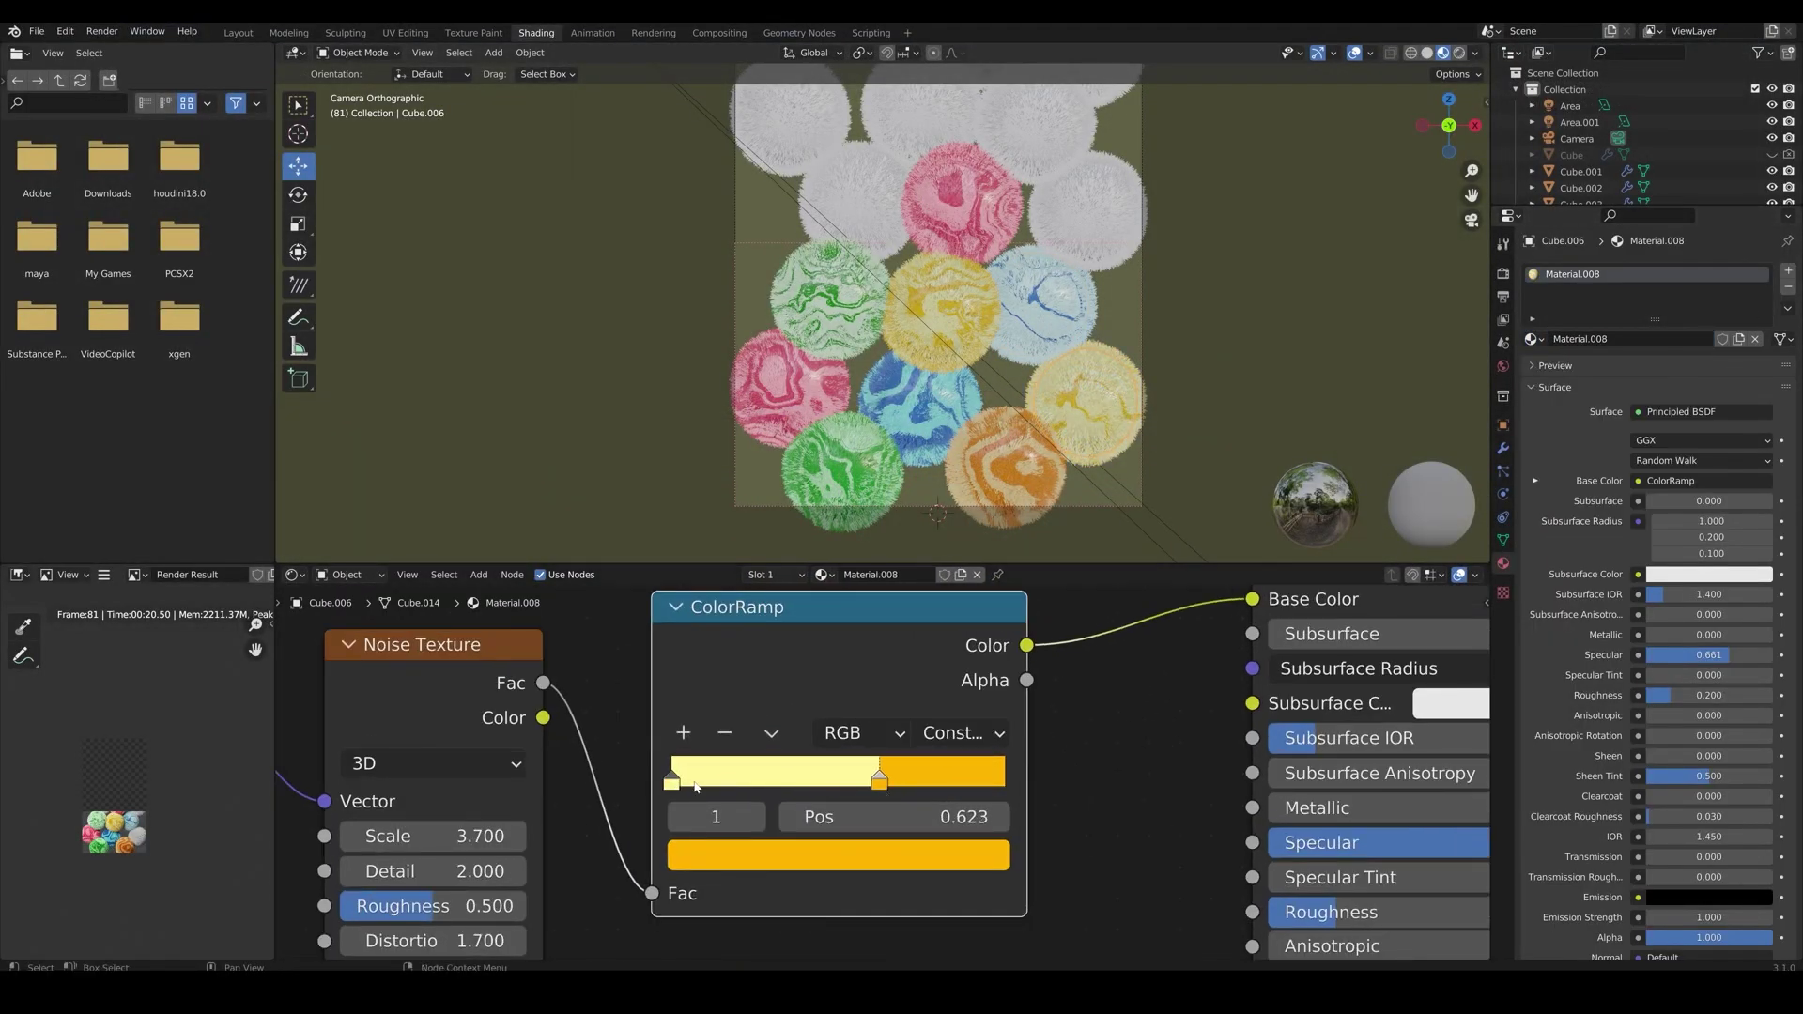
click(838, 855)
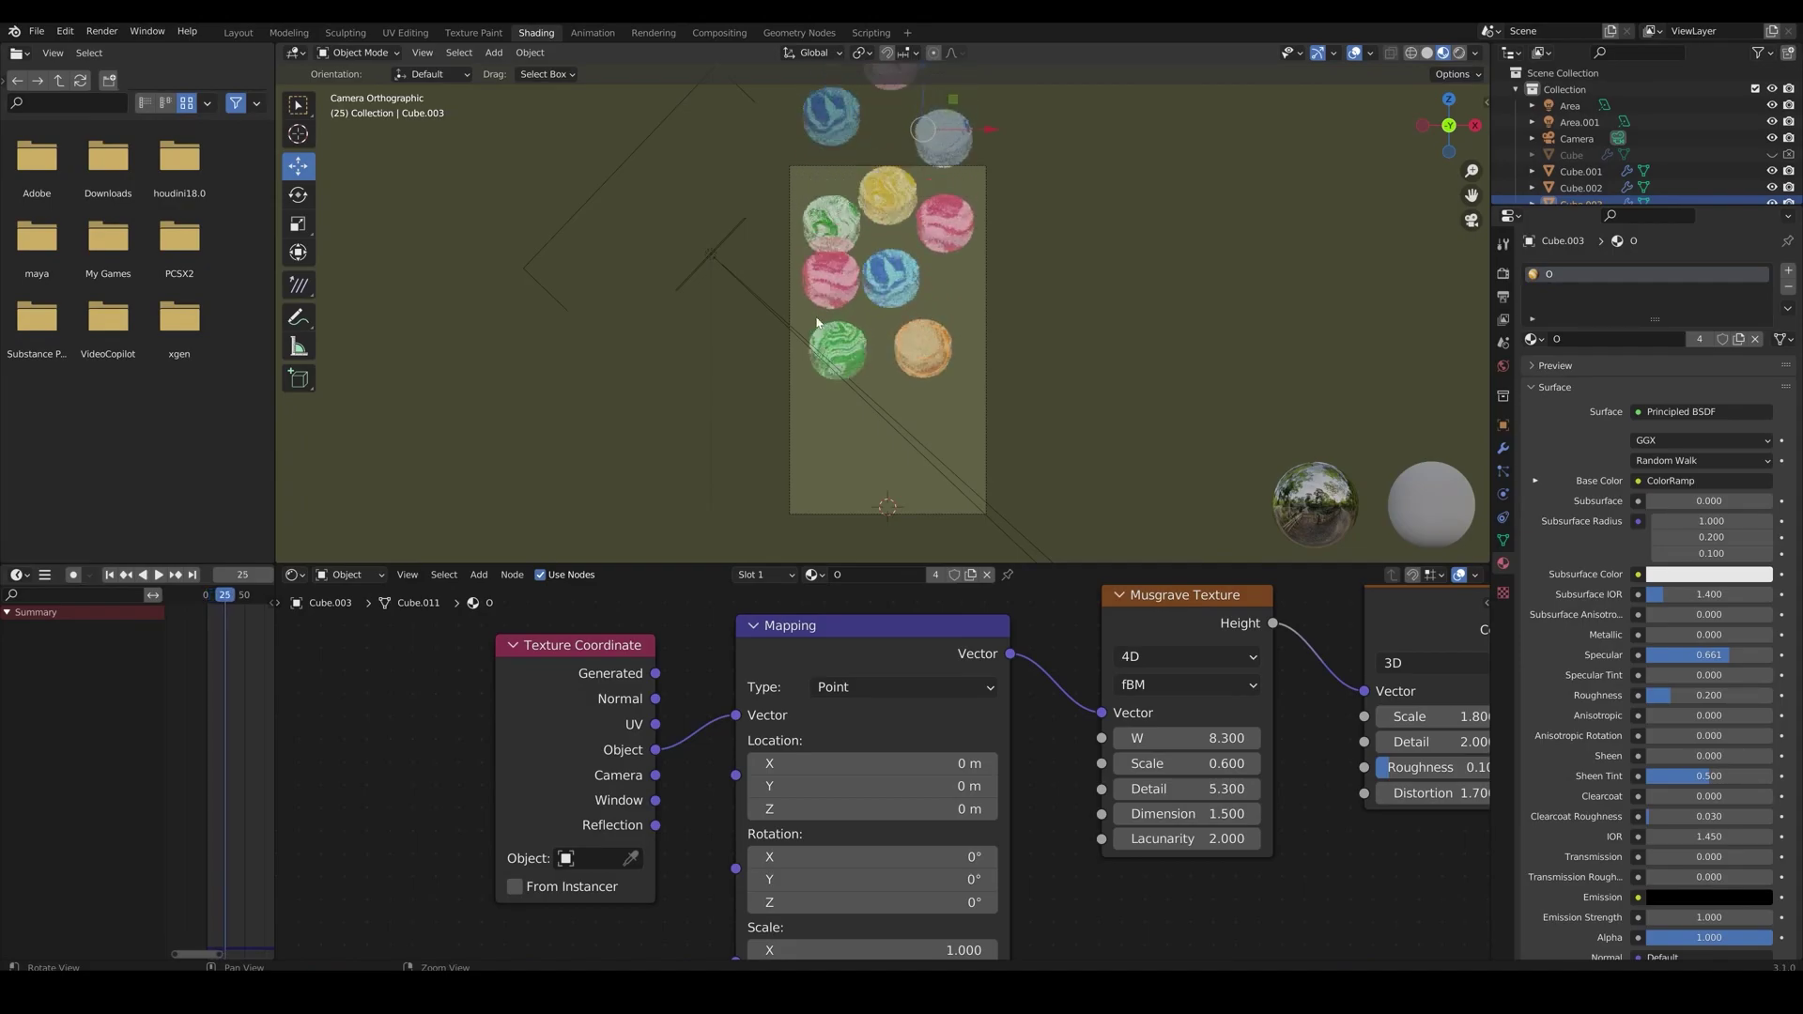
Go to frame 13 and connect the UV texture coordinate to the Mapping vector in the orange, green, pink and blue materials
alt+scroll(817, 323, up, 18)
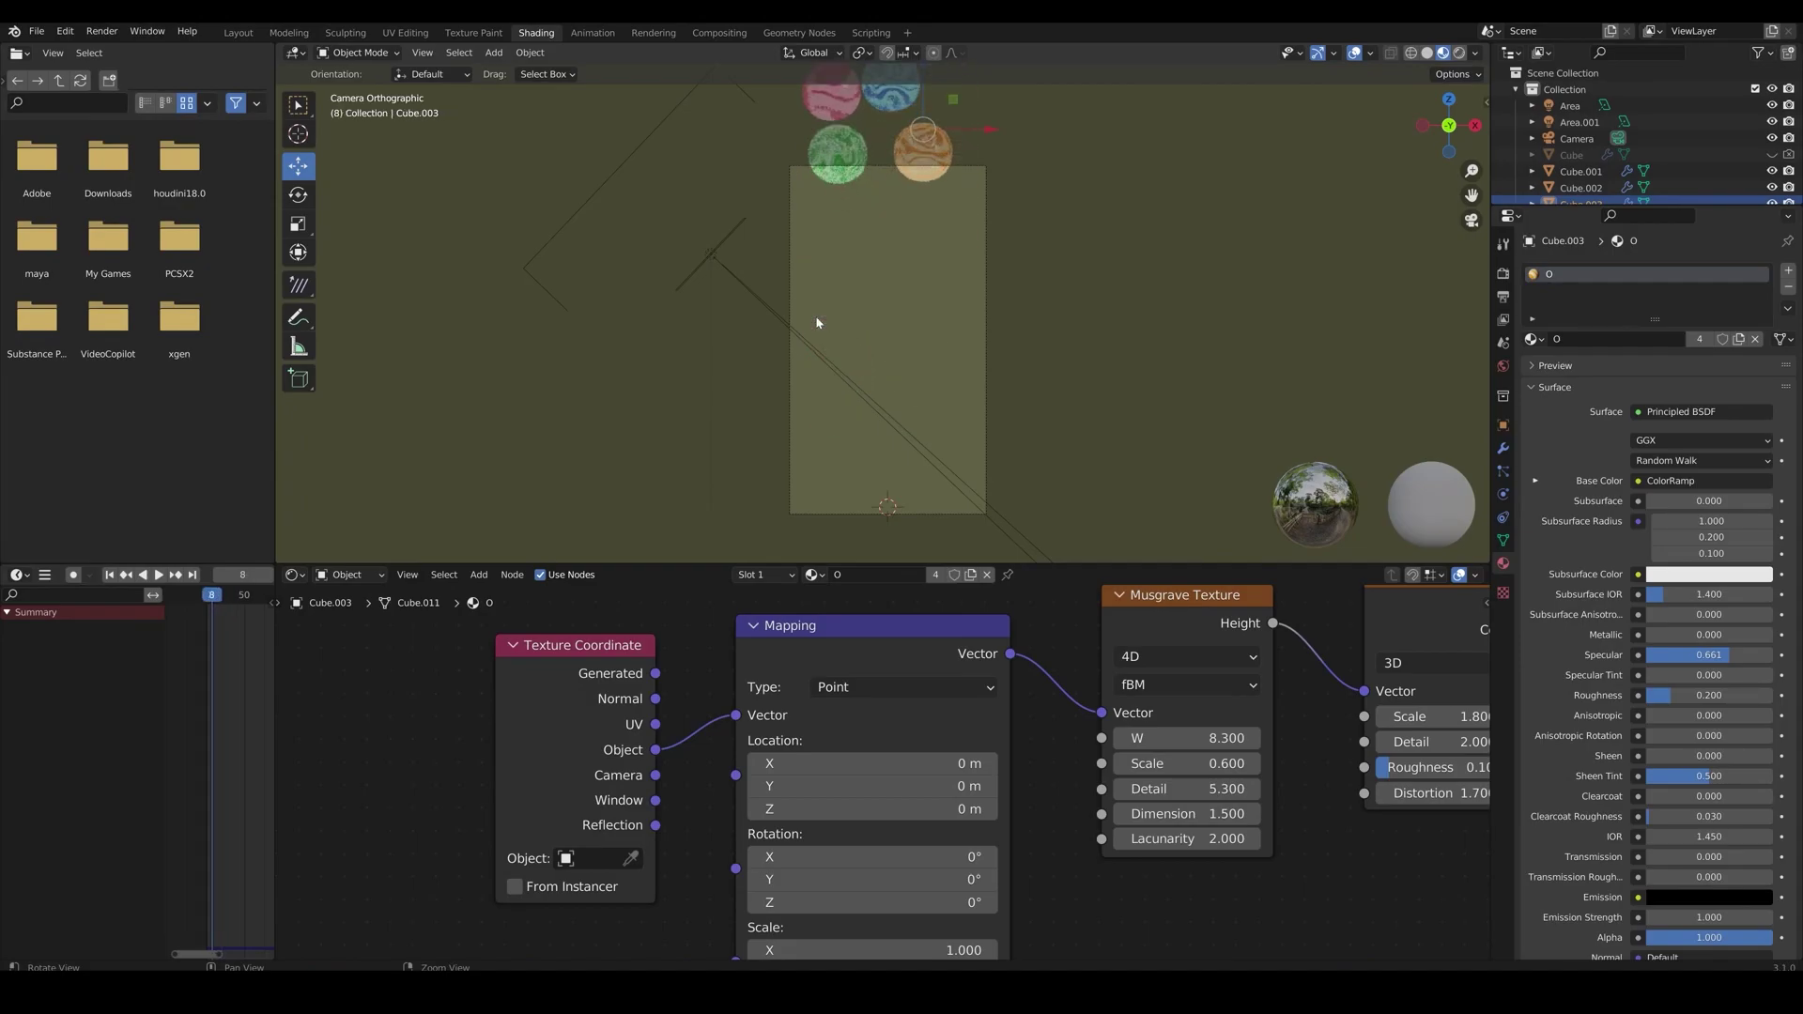
alt+scroll(816, 323, down, 4)
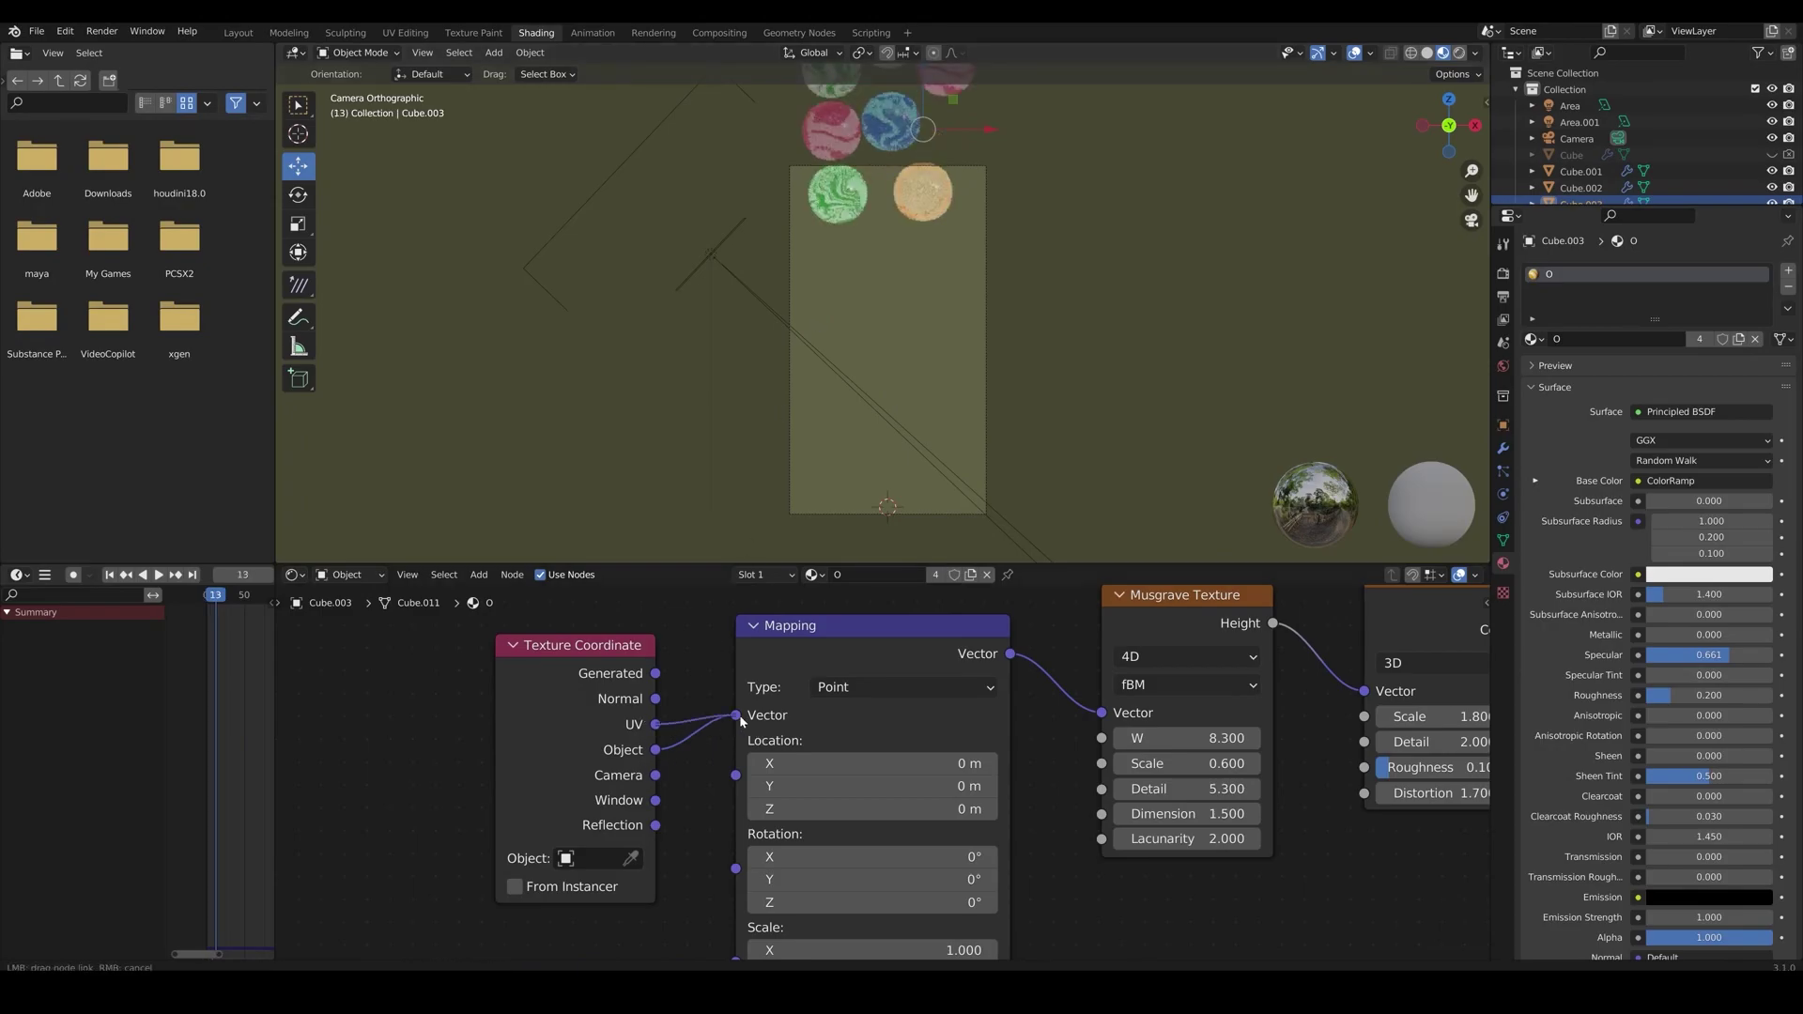
click(837, 178)
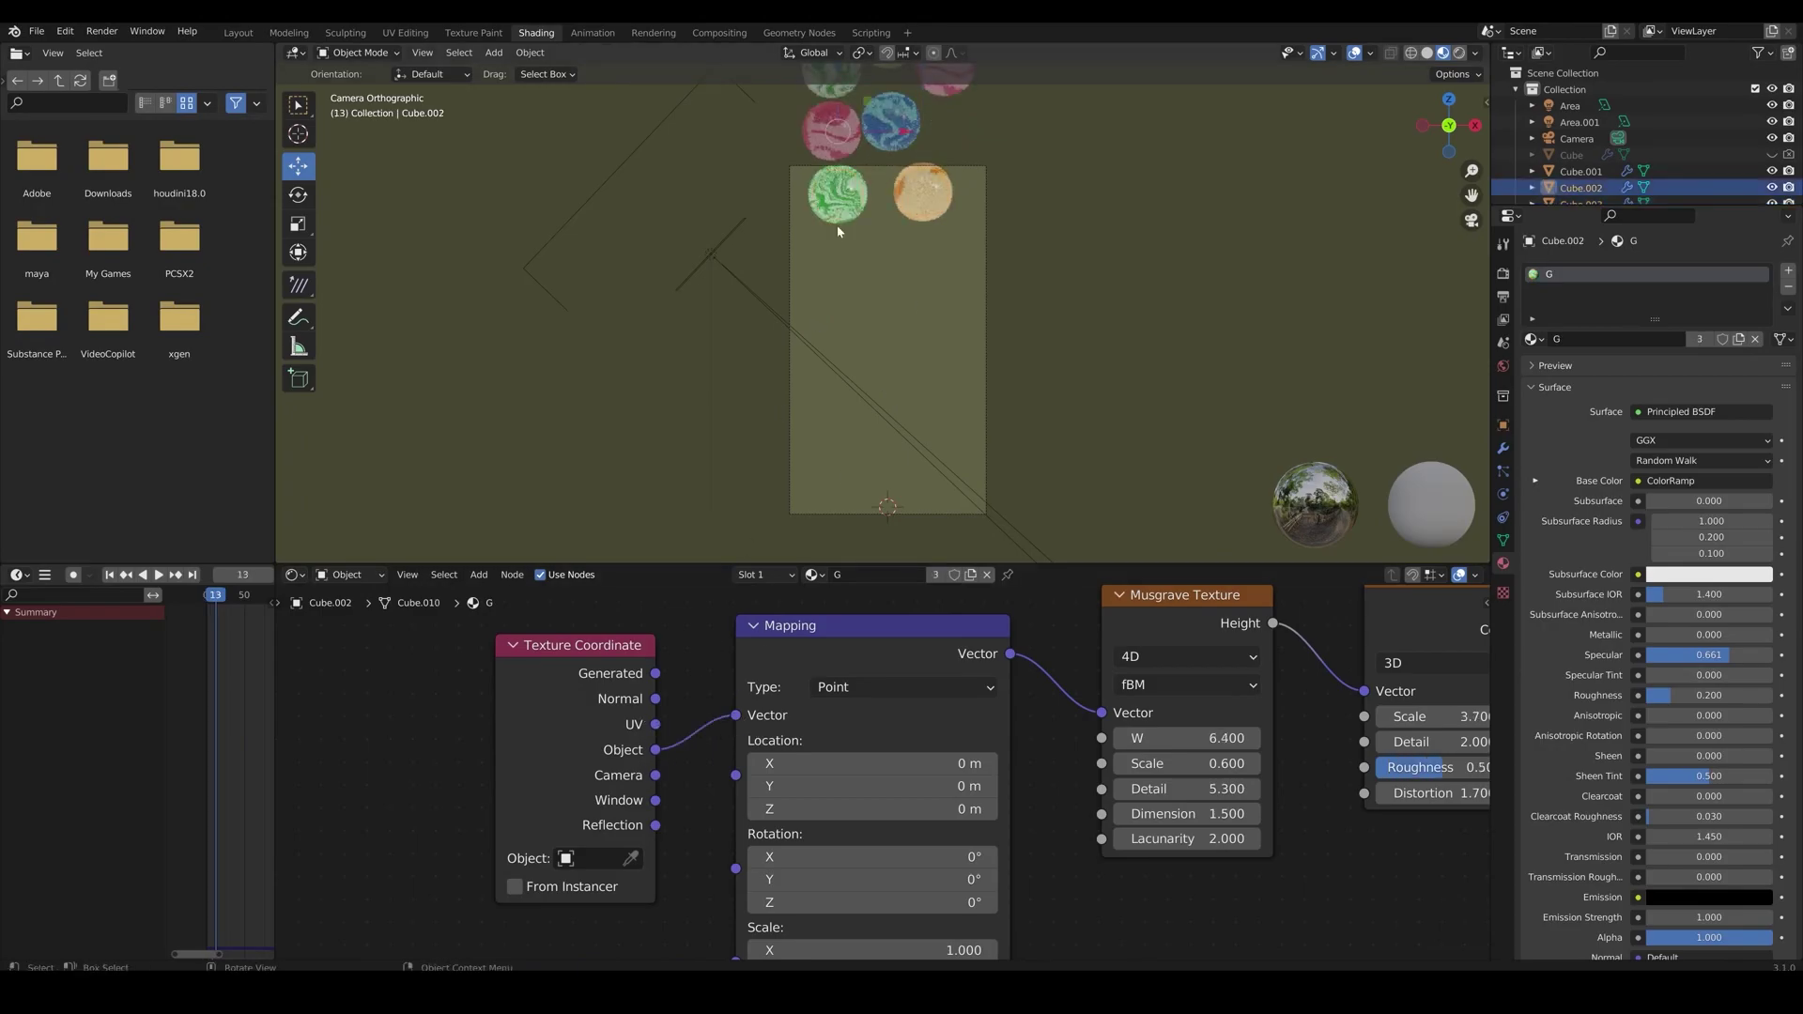
click(833, 127)
click(890, 123)
drag(655, 750, 736, 717)
Advance the animation and connect the UV coordinate to the Mapping vector in the materials of the balls entering above
alt+scroll(881, 370, down, 15)
click(832, 272)
click(887, 247)
click(943, 189)
alt+scroll(890, 187, down, 4)
click(890, 184)
drag(655, 750, 736, 717)
Adjust the ColorRamp stop positions and the Noise Texture settings for the orange ball at the bottom of the stack
click(846, 387)
alt+scroll(873, 173, down, 4)
scroll(887, 281, up, 2)
alt+scroll(887, 235, down, 4)
click(930, 514)
middle_drag(1220, 733, 605, 779)
drag(1147, 727, 1162, 730)
mouse_move(1040, 729)
mouse_down()
mouse_move(1102, 730)
mouse_move(1040, 730)
mouse_up()
click(1163, 729)
drag(831, 815, 830, 765)
Vary the Musgrave Texture values on two more balls to change their swirl patterns
click(877, 486)
drag(573, 811, 587, 786)
click(824, 302)
click(824, 303)
drag(582, 811, 538, 813)
Test-render the current frame to examine the multicolored furry balls
key(F12)
scroll(1095, 507, down, 2)
key(Escape)
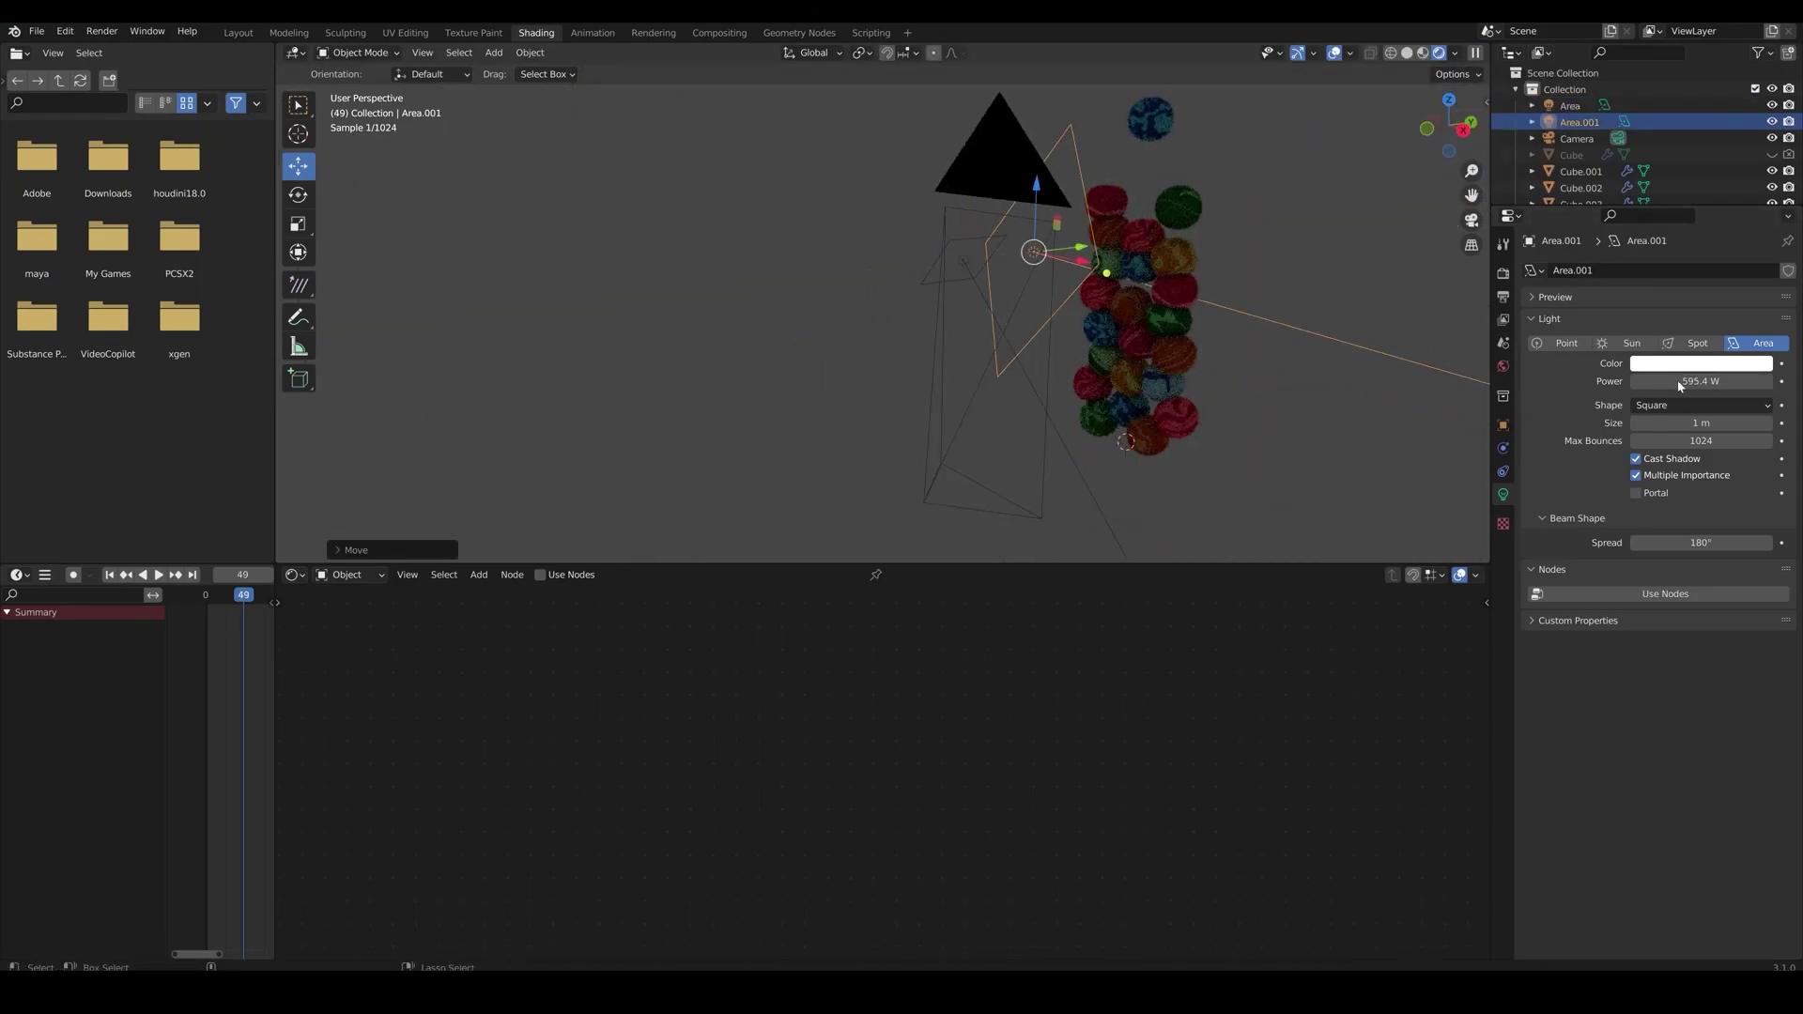
Undo the last light change, try moving the original area light, and set its power to 200 W
key(ctrl+z)
click(964, 260)
click(1456, 54)
click(1416, 132)
click(831, 275)
drag(885, 269, 935, 263)
key(ctrl+z)
double_click(1701, 381)
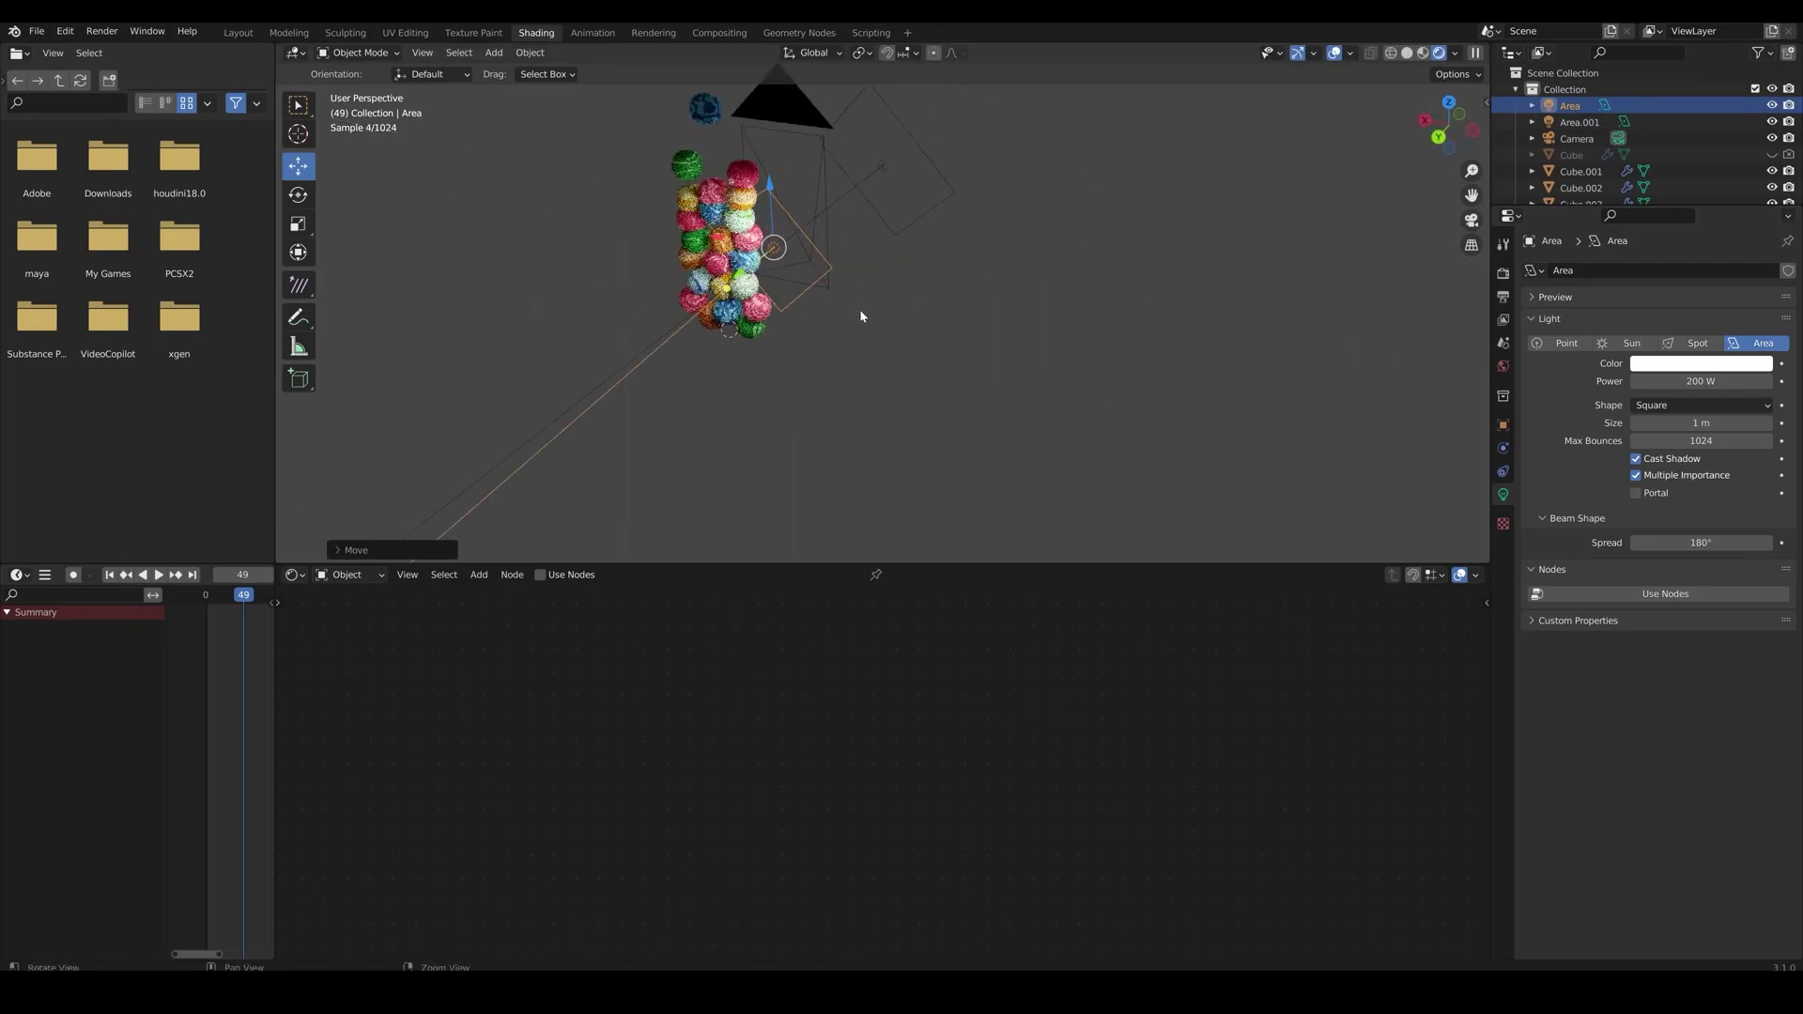
Rotate and reposition the area light so that it aims at the stack of balls
alt+middle_drag(1014, 282, 1124, 289)
click(1503, 425)
drag(1692, 390, 1596, 391)
alt+drag(1220, 310, 1126, 272)
drag(1692, 408, 1672, 374)
alt+drag(1180, 261, 977, 300)
drag(1061, 357, 1150, 411)
alt+drag(1061, 282, 1106, 295)
Shift the area light again and fine-tune its rotation values
drag(1086, 127, 1010, 132)
drag(1692, 374, 1720, 375)
alt+drag(1174, 282, 1080, 310)
mouse_move(1692, 391)
mouse_down()
mouse_move(1629, 391)
mouse_move(1695, 391)
mouse_up()
middle_drag(1080, 310, 948, 291)
Rescale the area lights and view the result rendered through the camera
key(s)
drag(711, 254, 859, 285)
middle_drag(858, 284, 943, 278)
click(1423, 52)
mouse_move(1127, 310)
middle_down()
mouse_move(995, 360)
mouse_move(799, 366)
middle_up()
key(s)
mouse_move(656, 330)
mouse_down()
mouse_move(697, 455)
mouse_move(715, 362)
mouse_up()
click(1458, 53)
key(KP_0)
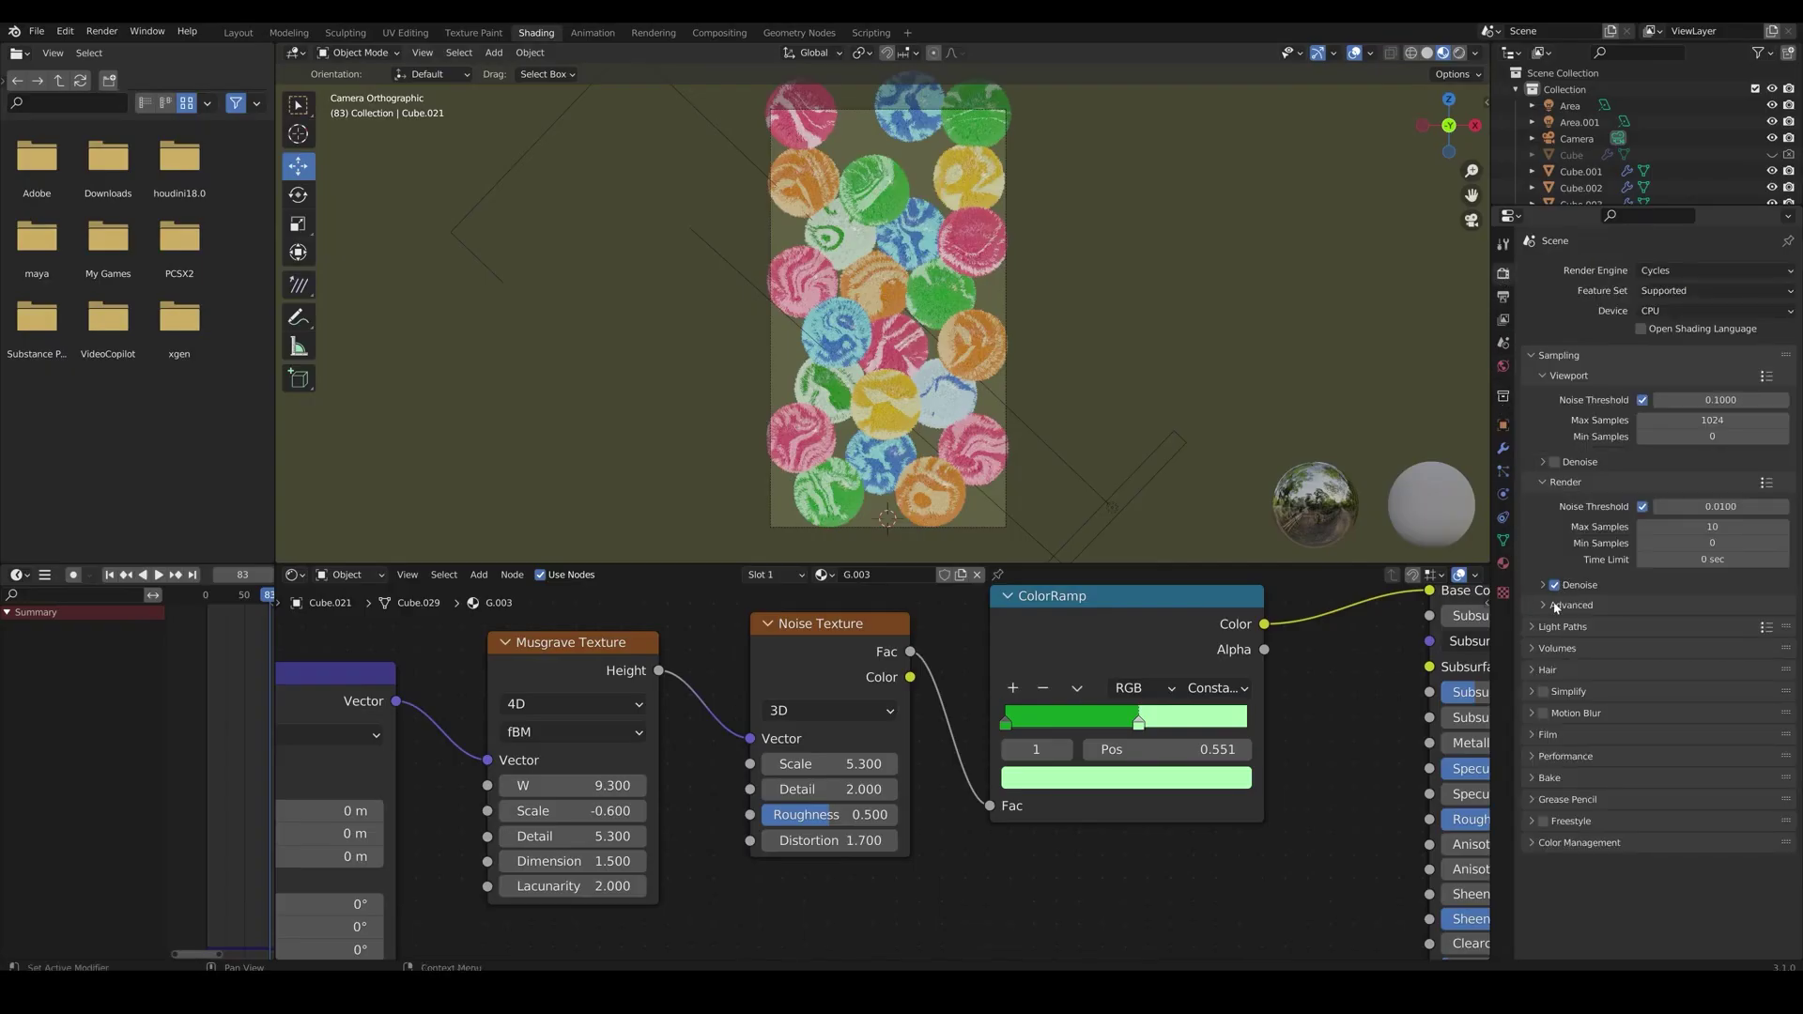
Enable Motion Blur and a Transparent film background in the render settings
click(1545, 738)
scroll(1554, 761, down, 2)
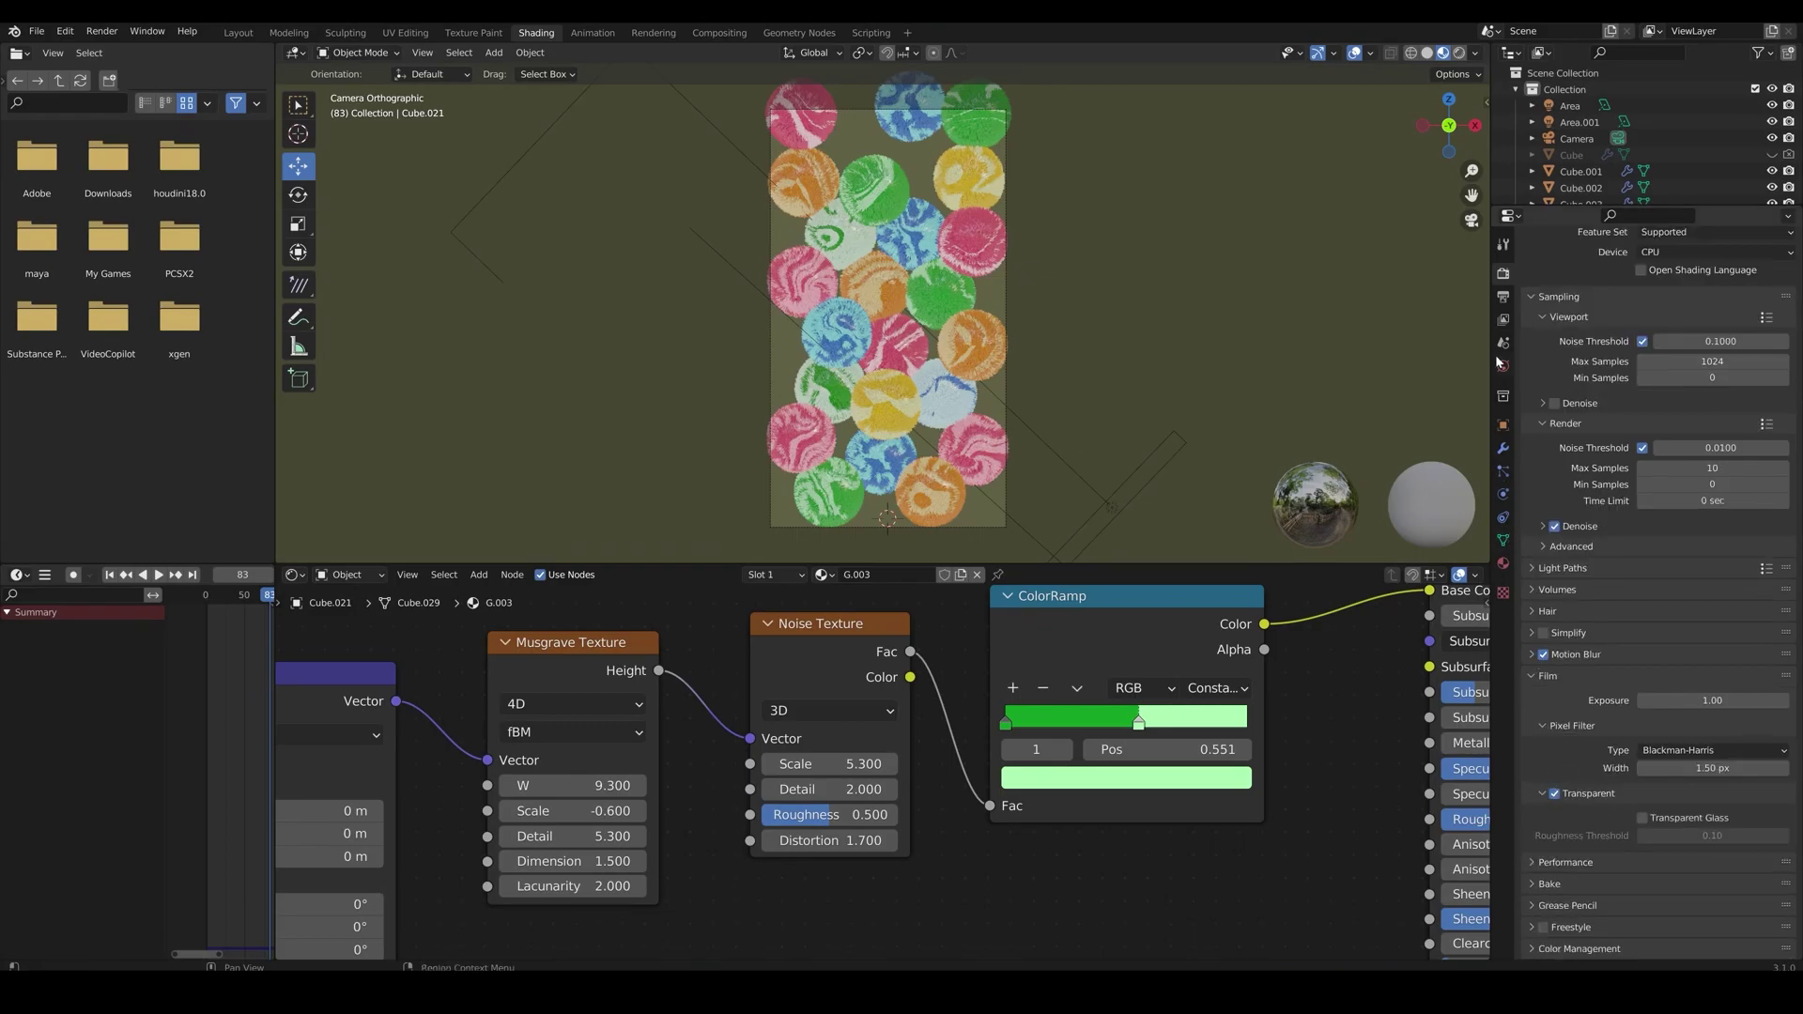